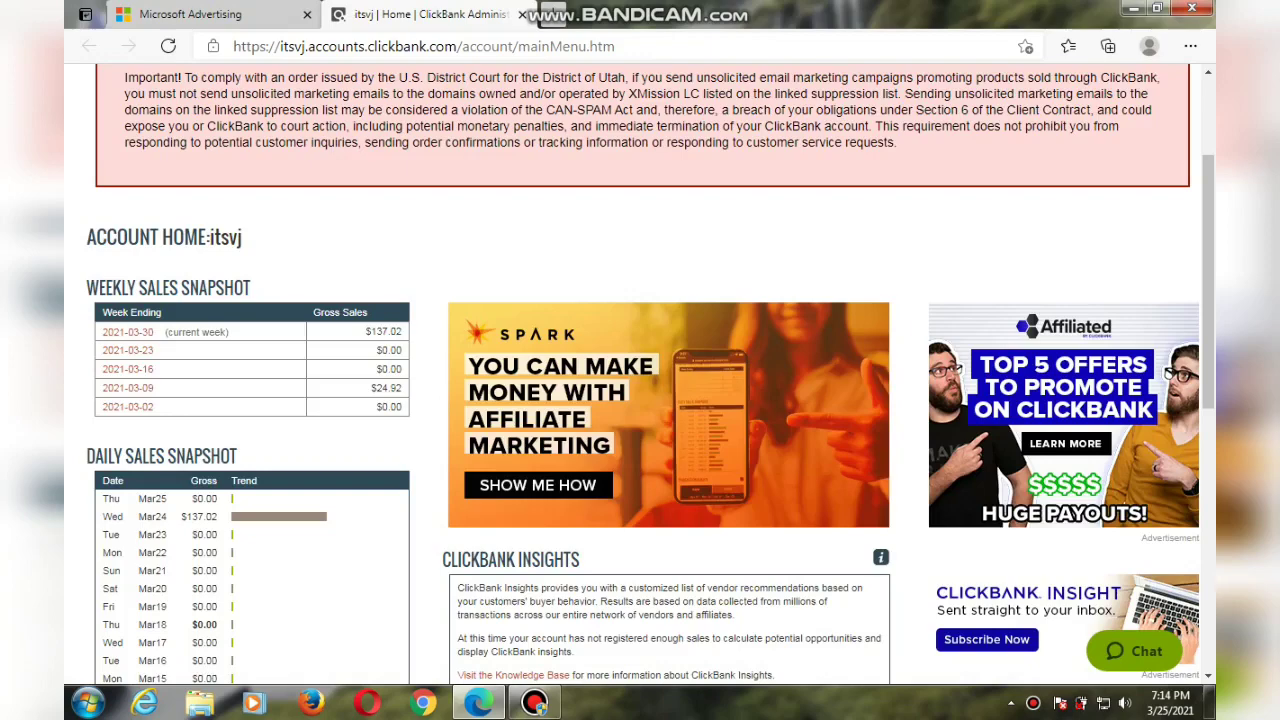
# Examine the weekly and daily sales snapshots on the ClickBank account dashboard.
pyautogui.scroll(1, 52, 500)
pyautogui.scroll(1, 52, 500)
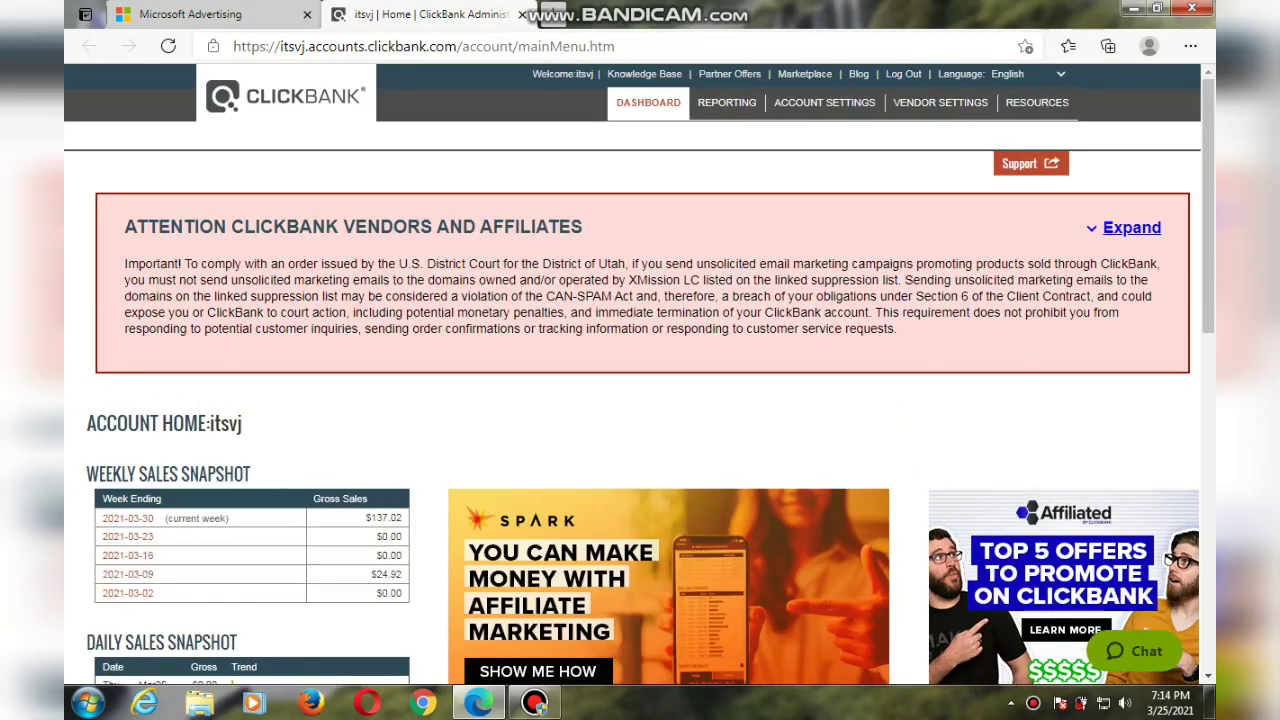
pyautogui.scroll(-2, 640, 400)
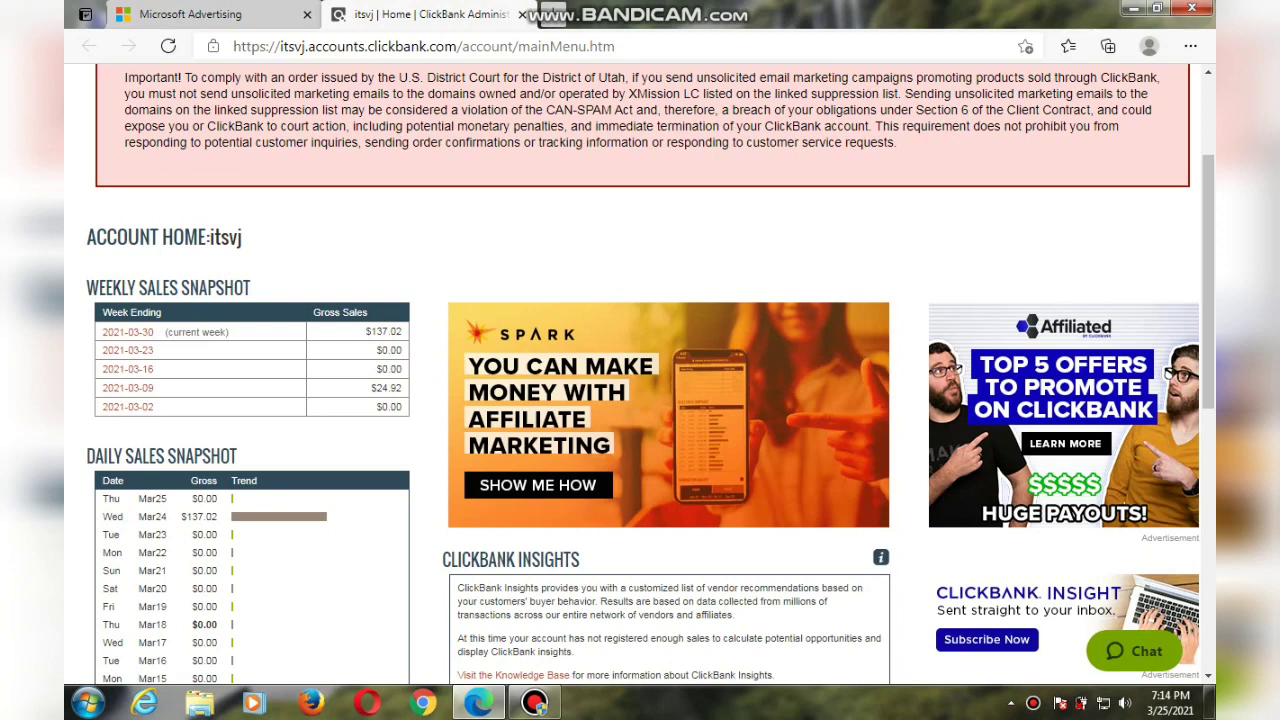
pyautogui.scroll(2, 640, 400)
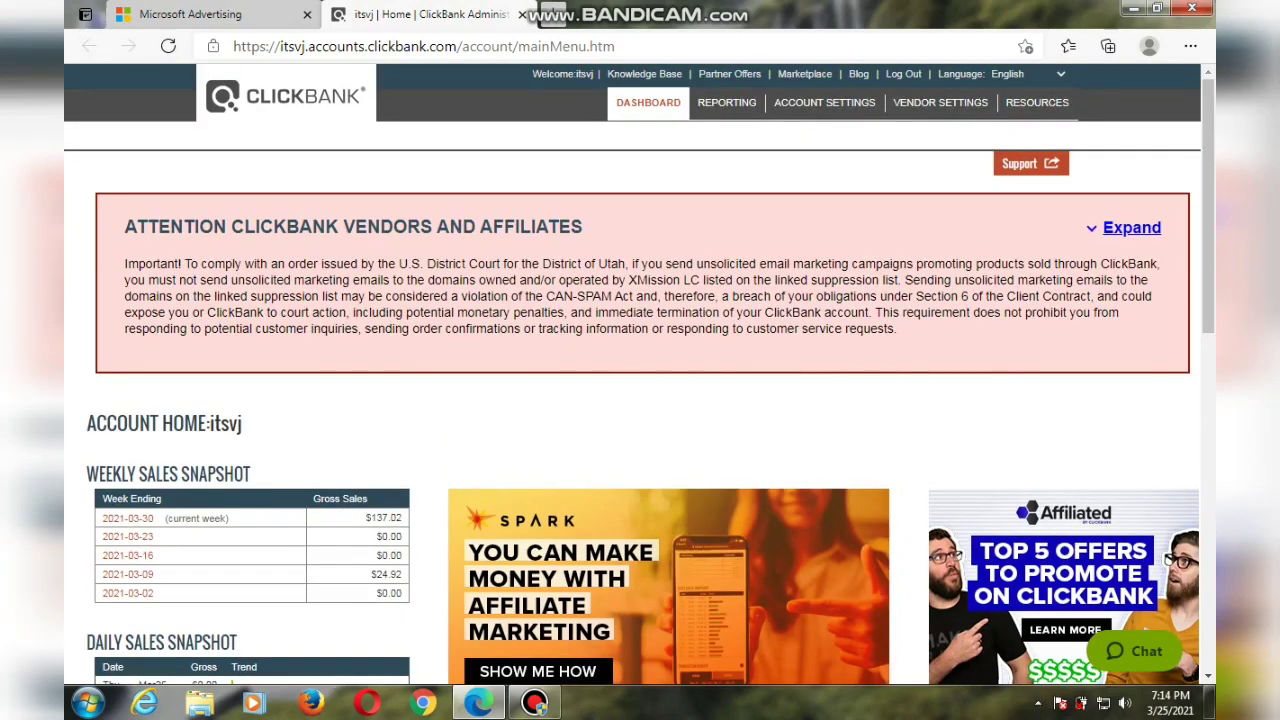
# Switch to Microsoft Advertising and examine the budget, delivery, clicks, impressions, CTR, average CPC and spend of the cfix and resurge campaigns.
pyautogui.click(190, 14)
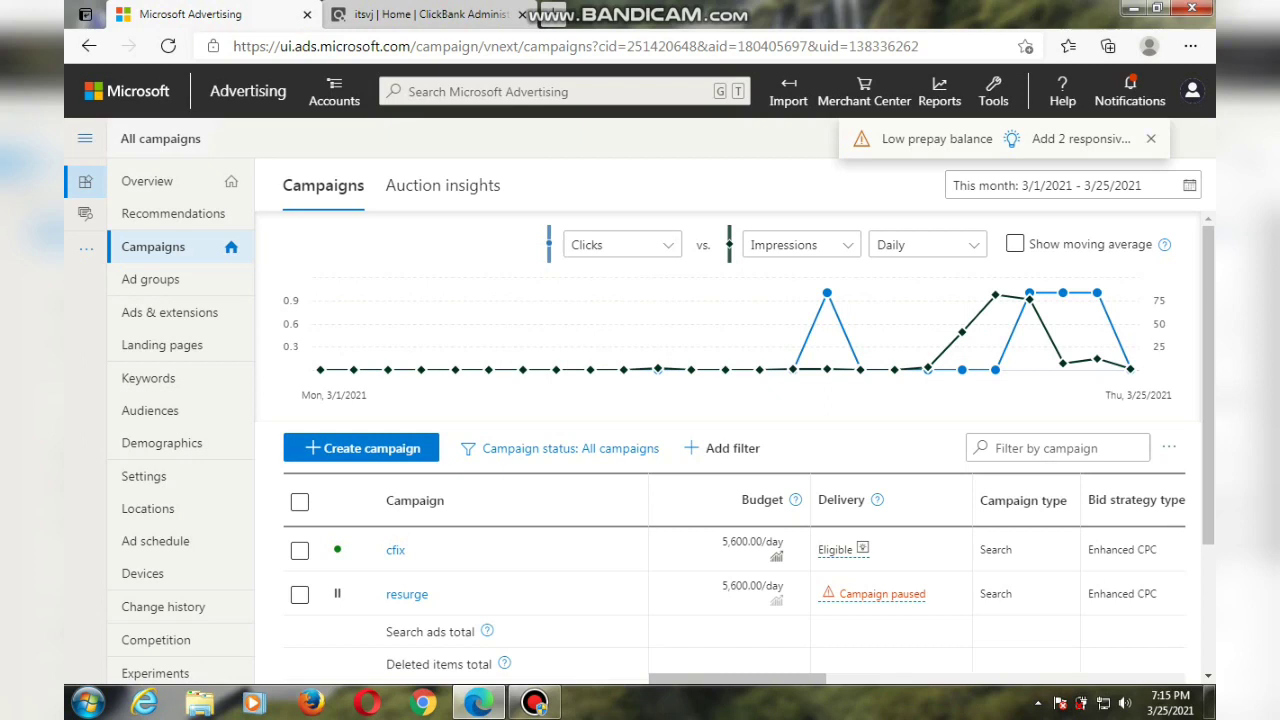
pyautogui.scroll(-3, 730, 408)
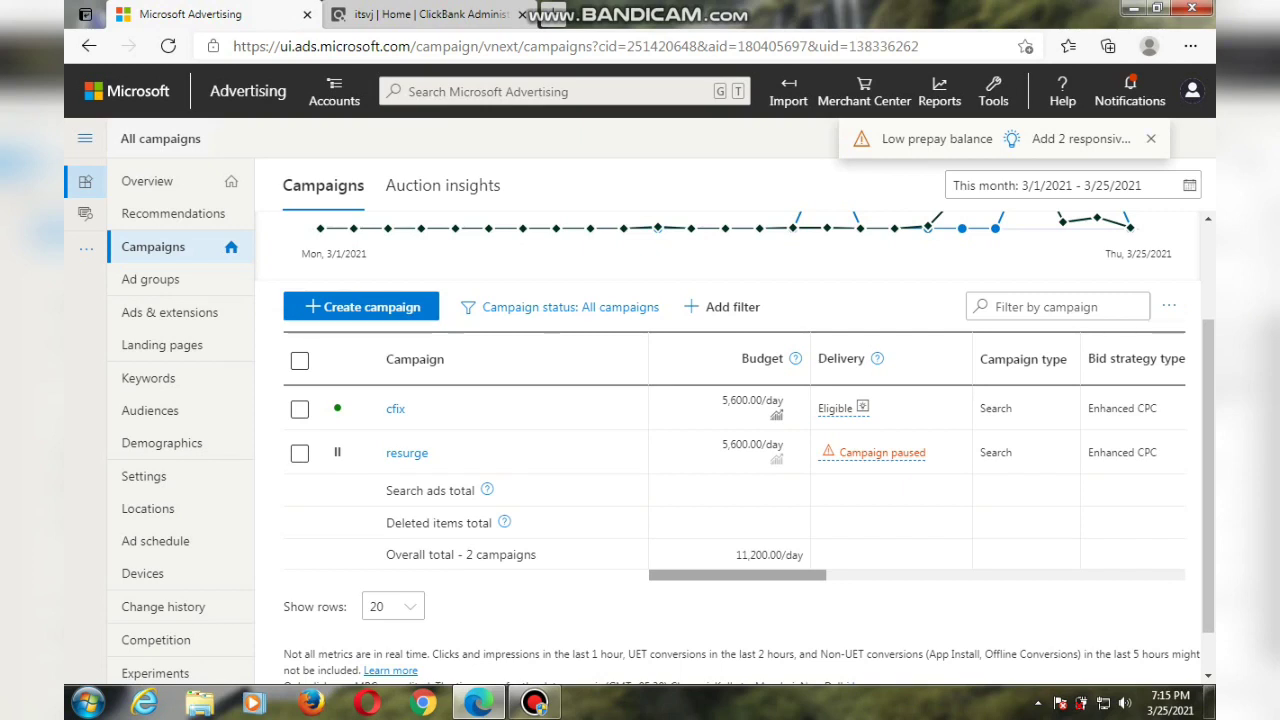
pyautogui.hscroll(2, 917, 457)
pyautogui.hscroll(-2, 917, 457)
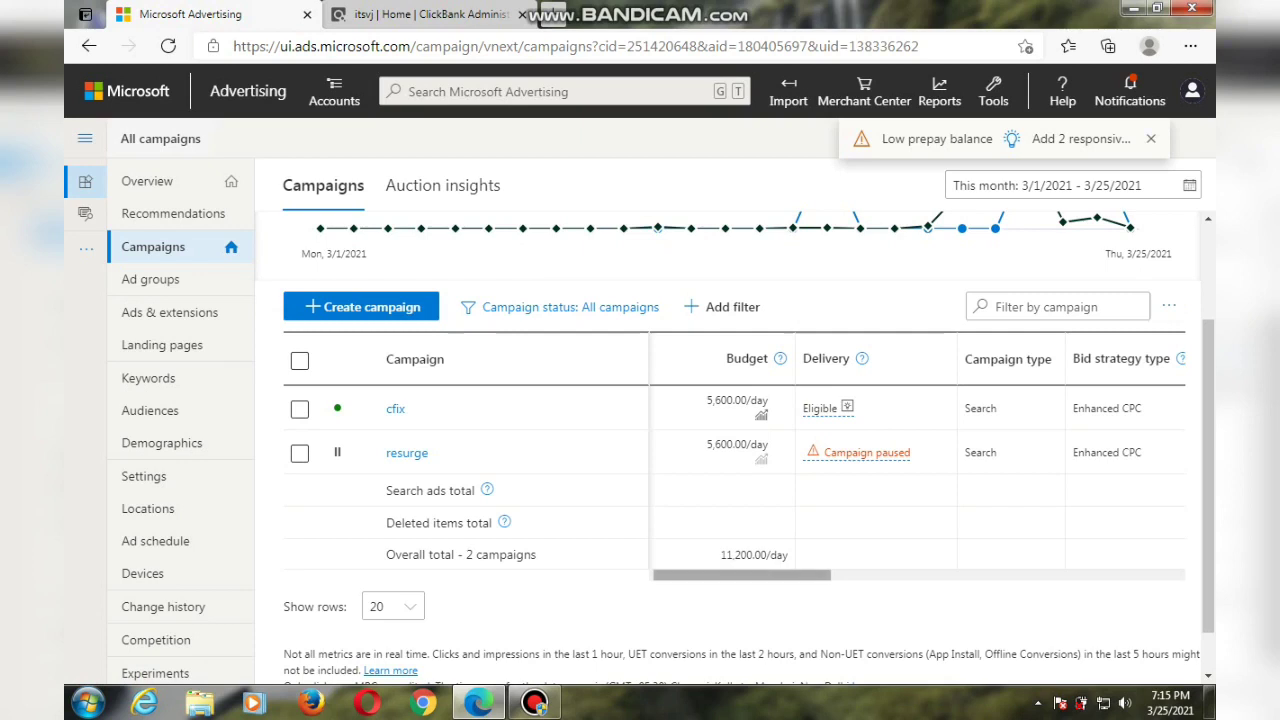
pyautogui.hscroll(5, 917, 457)
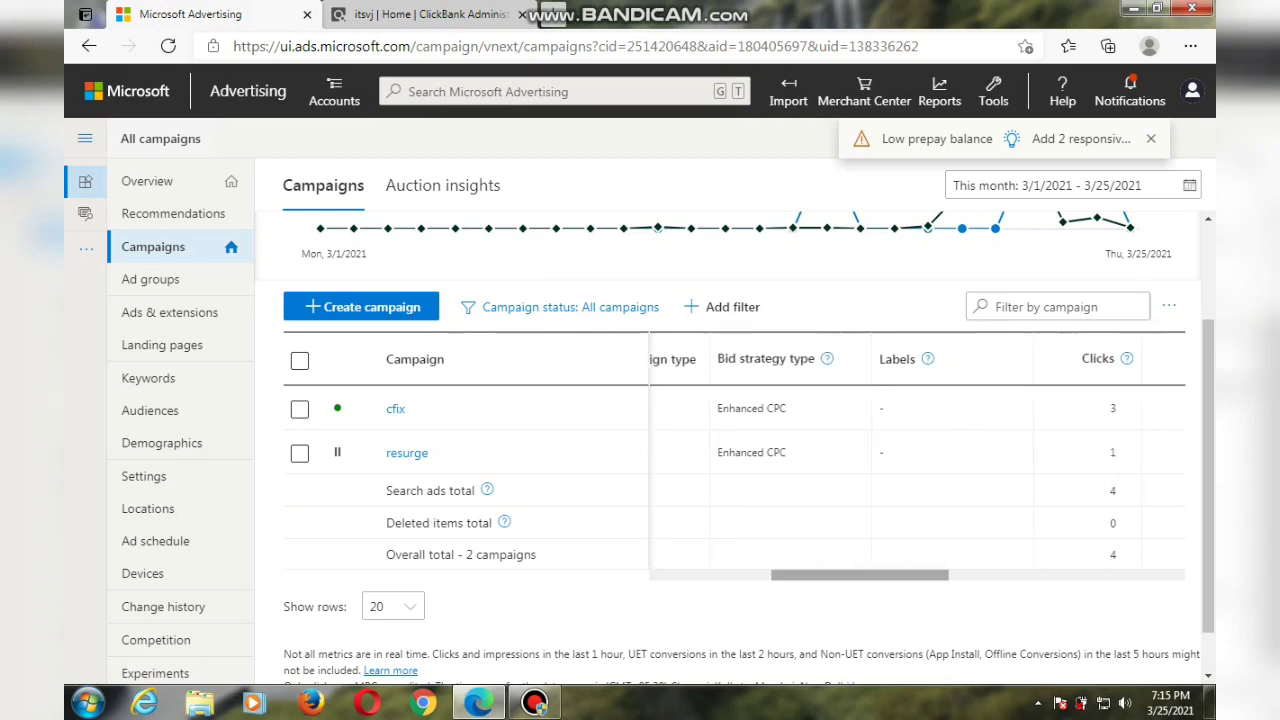
pyautogui.hscroll(5, 917, 457)
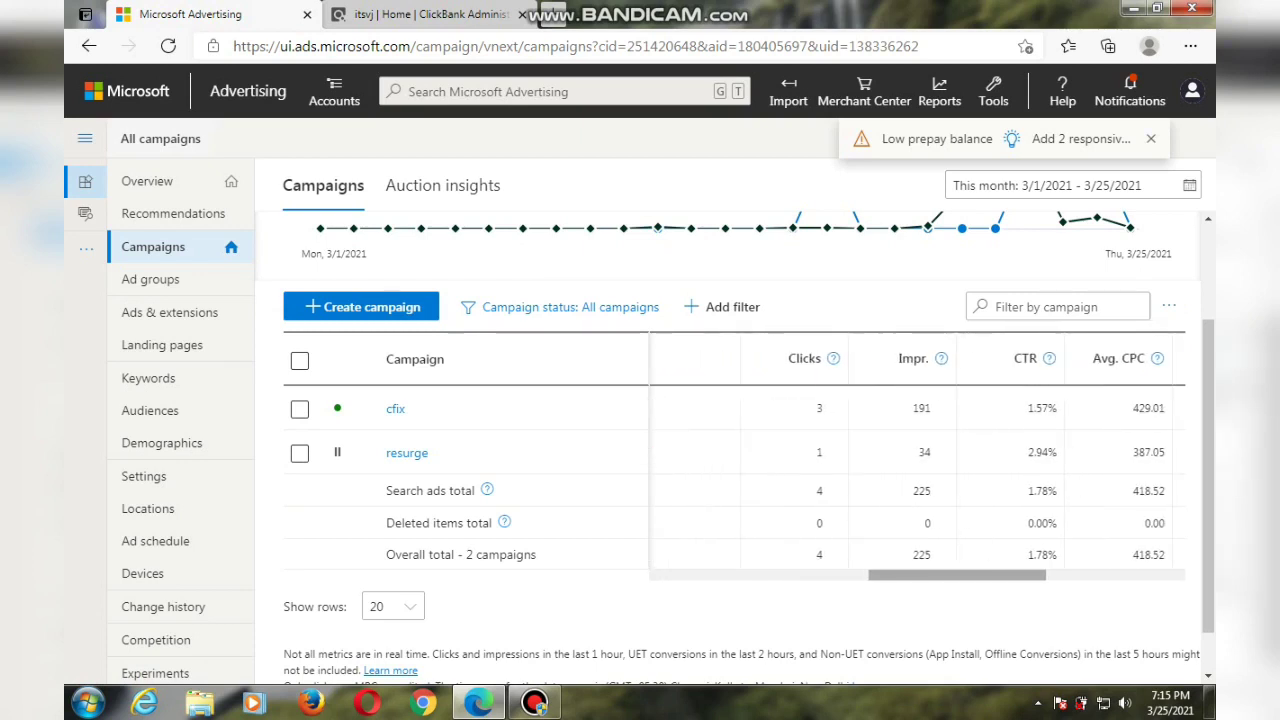
pyautogui.hscroll(1, 917, 457)
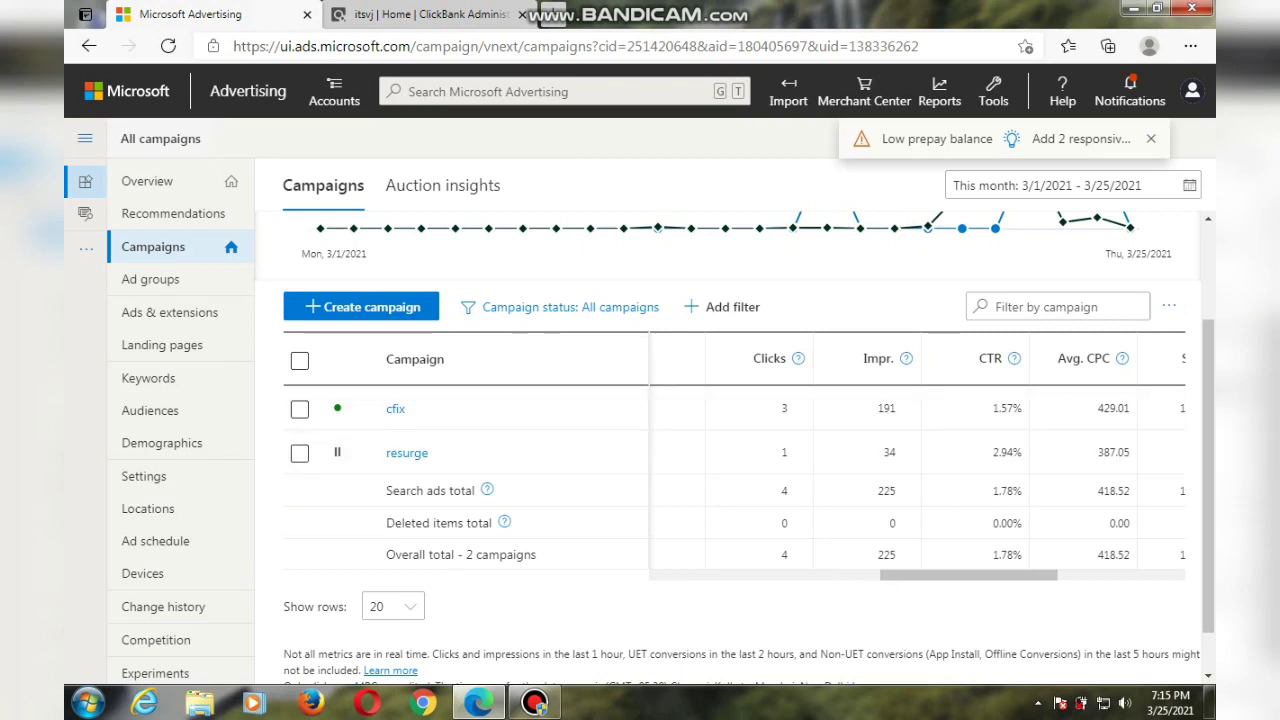
pyautogui.hscroll(5, 917, 457)
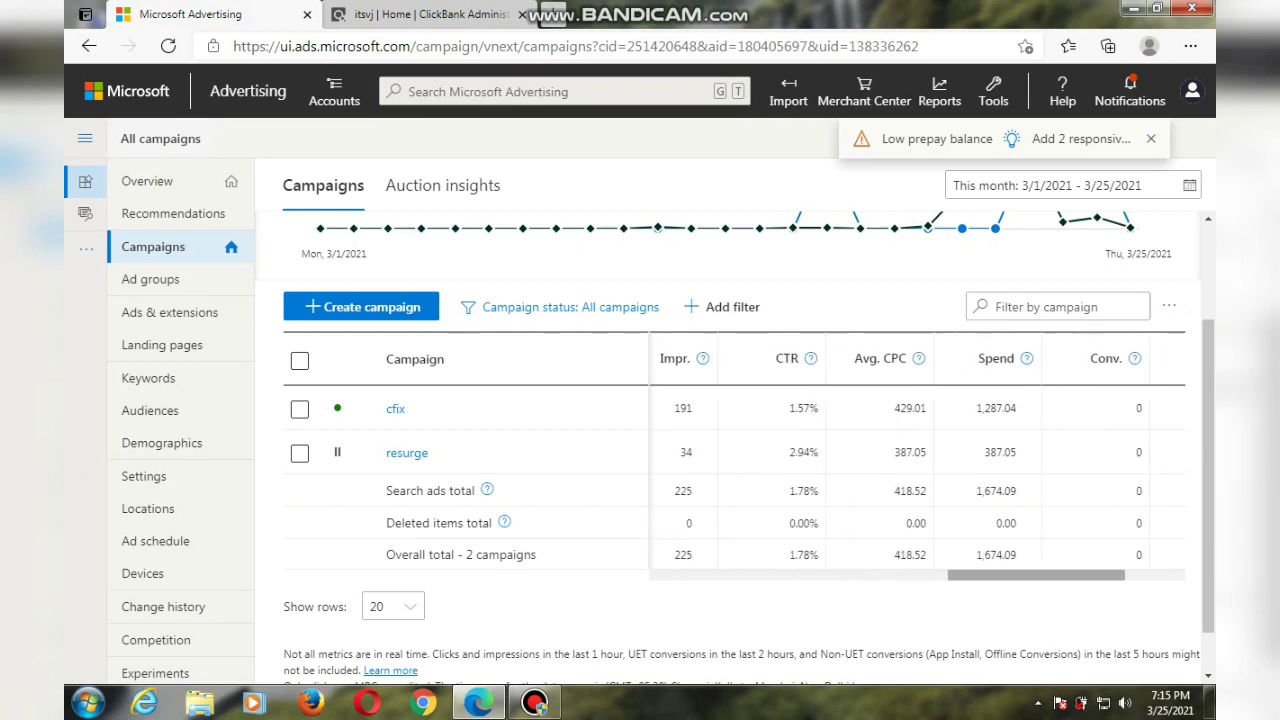
pyautogui.hscroll(2, 917, 457)
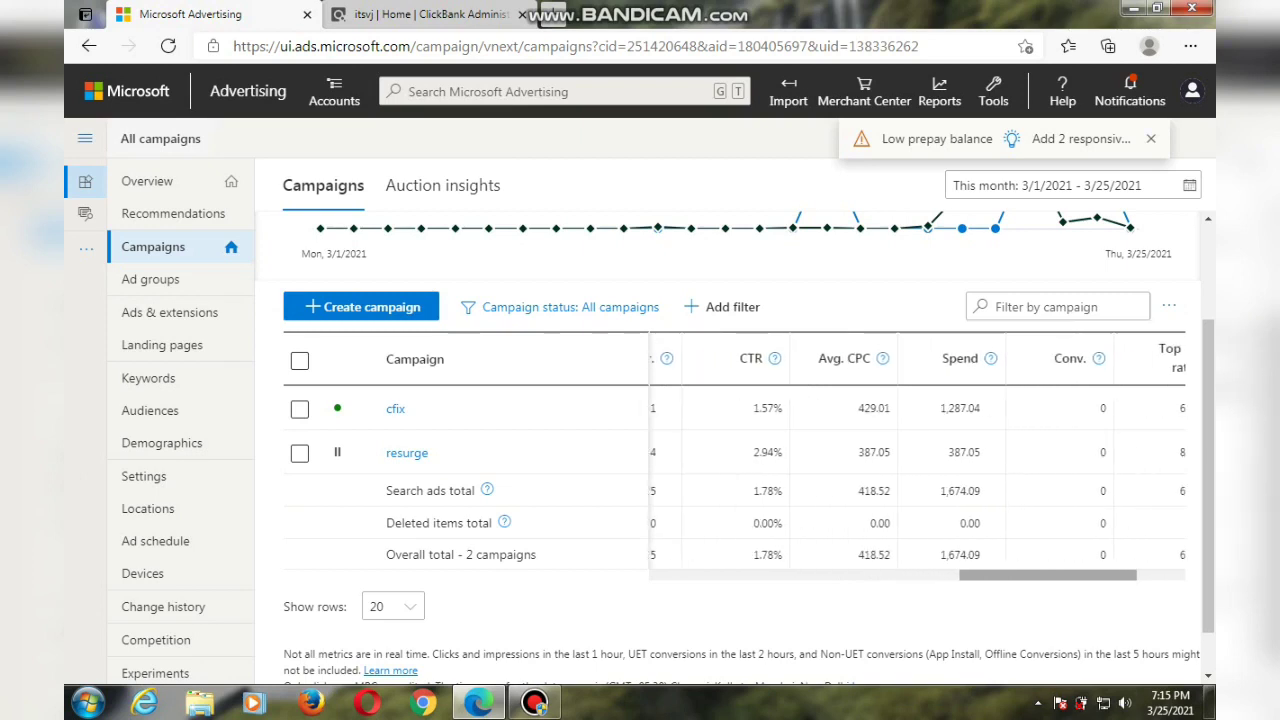
pyautogui.hscroll(1, 917, 457)
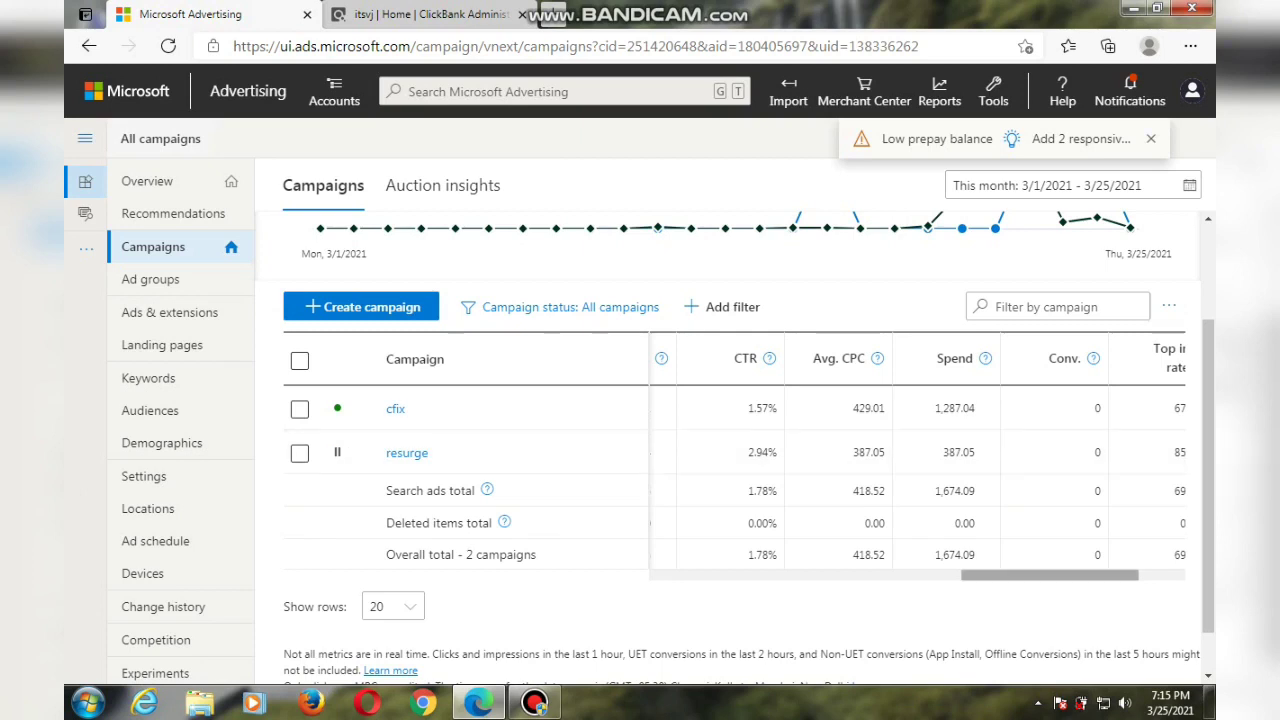
pyautogui.hscroll(-10, 917, 450)
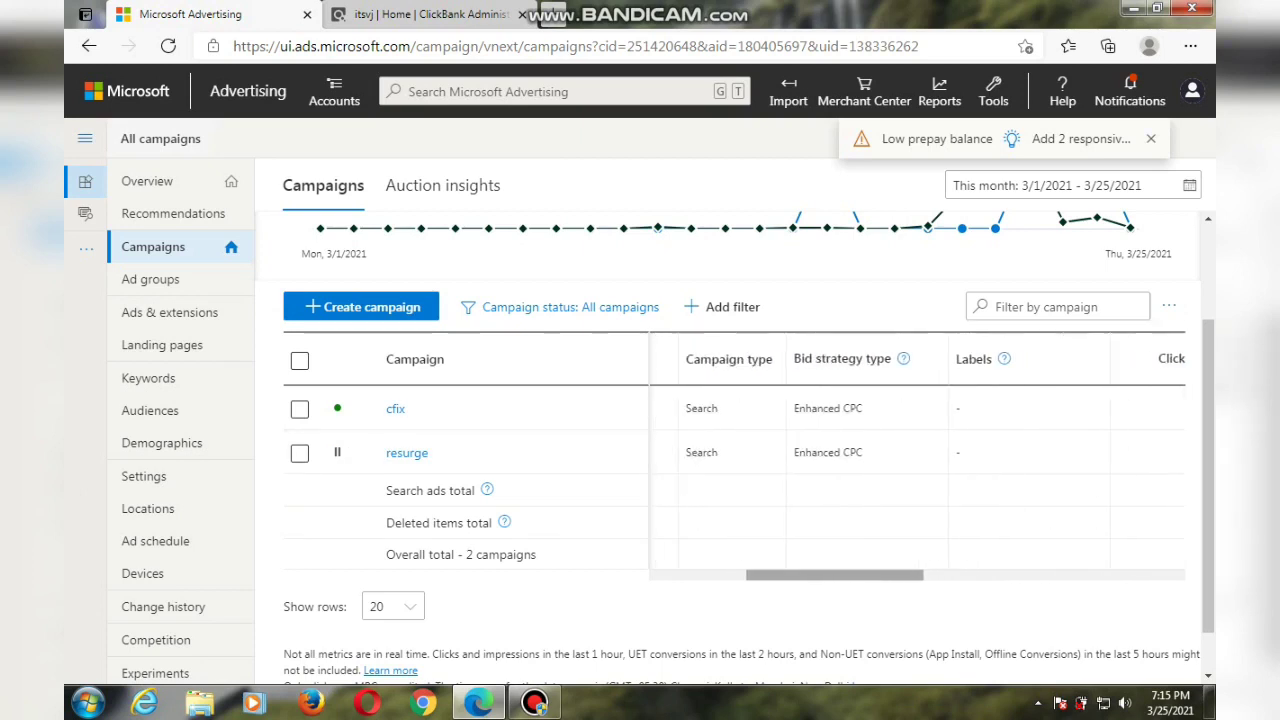
pyautogui.hscroll(-2, 917, 450)
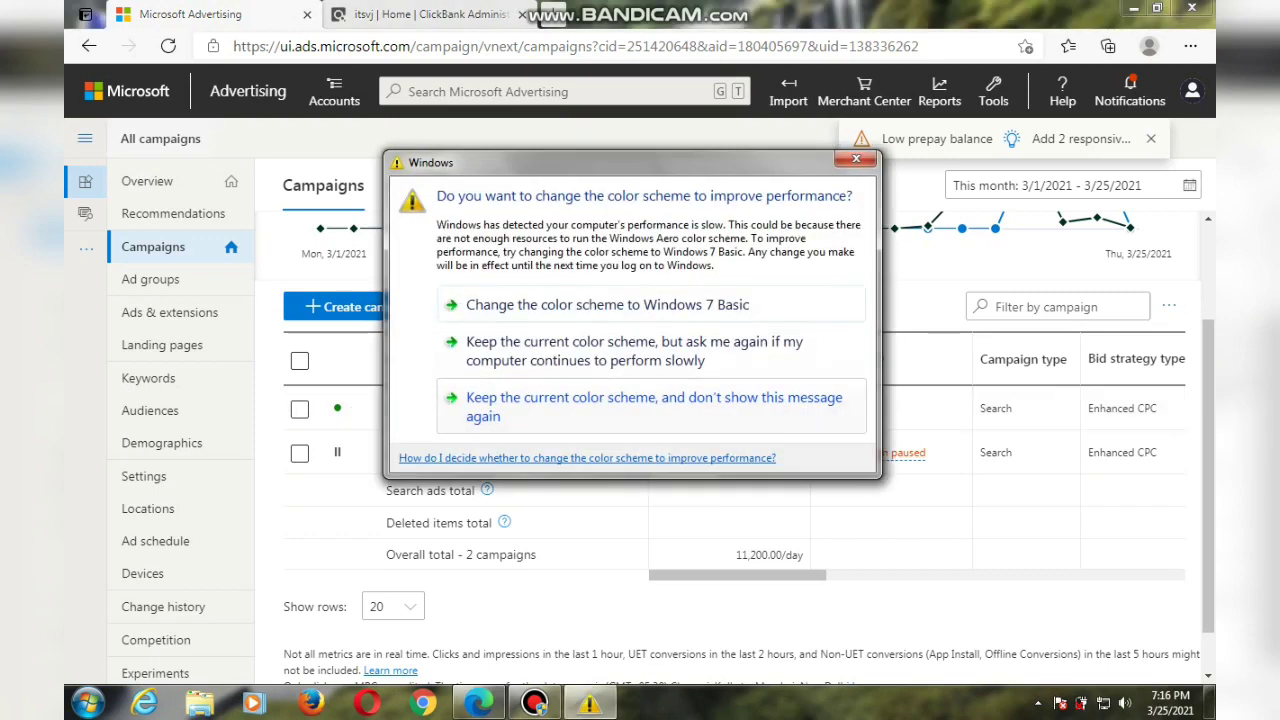
# Dismiss the Windows color scheme prompt and check the campaigns' clicks and spend together with the chart's late-March daily figures.
pyautogui.click(856, 158)
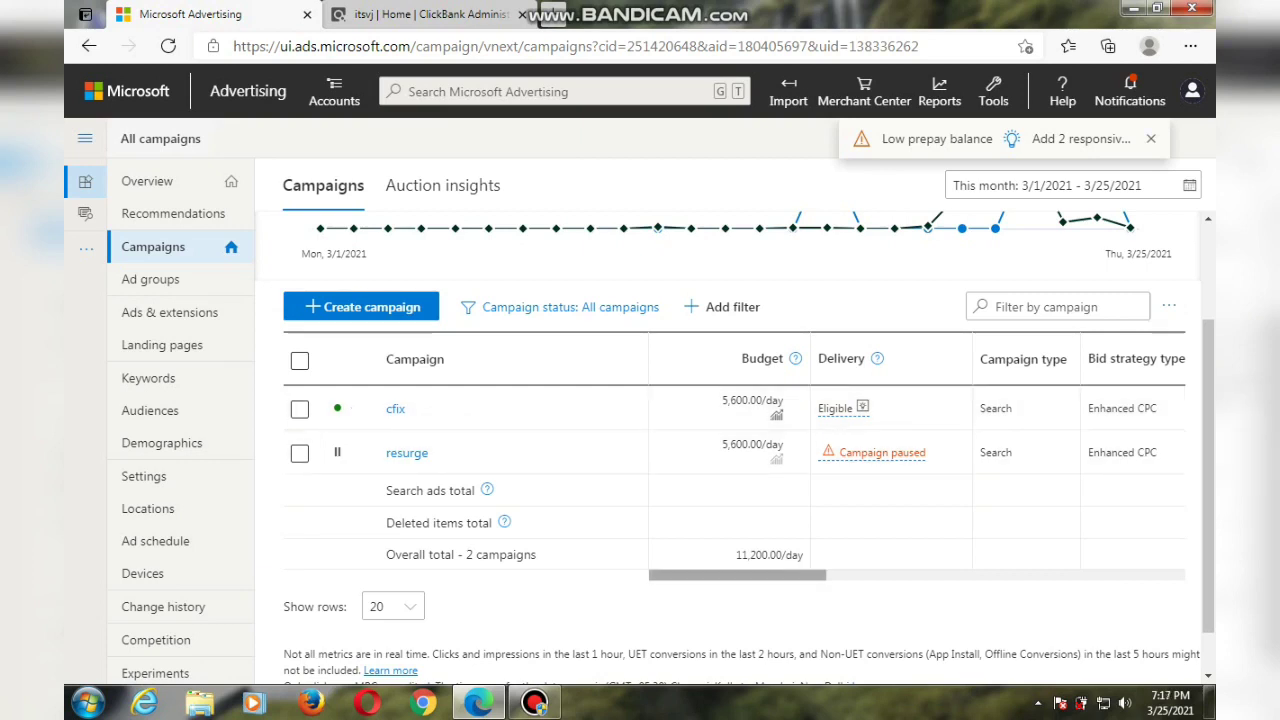
pyautogui.hscroll(1, 917, 457)
pyautogui.hscroll(5, 917, 457)
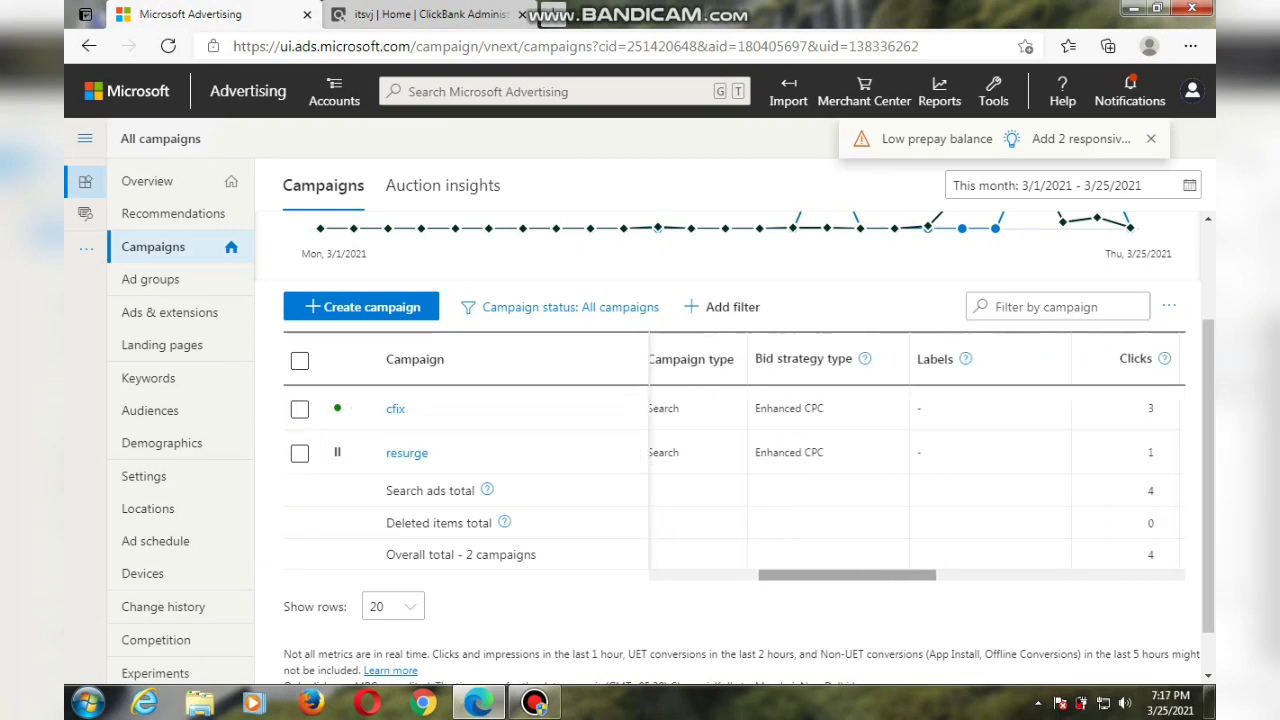
pyautogui.hscroll(5, 917, 457)
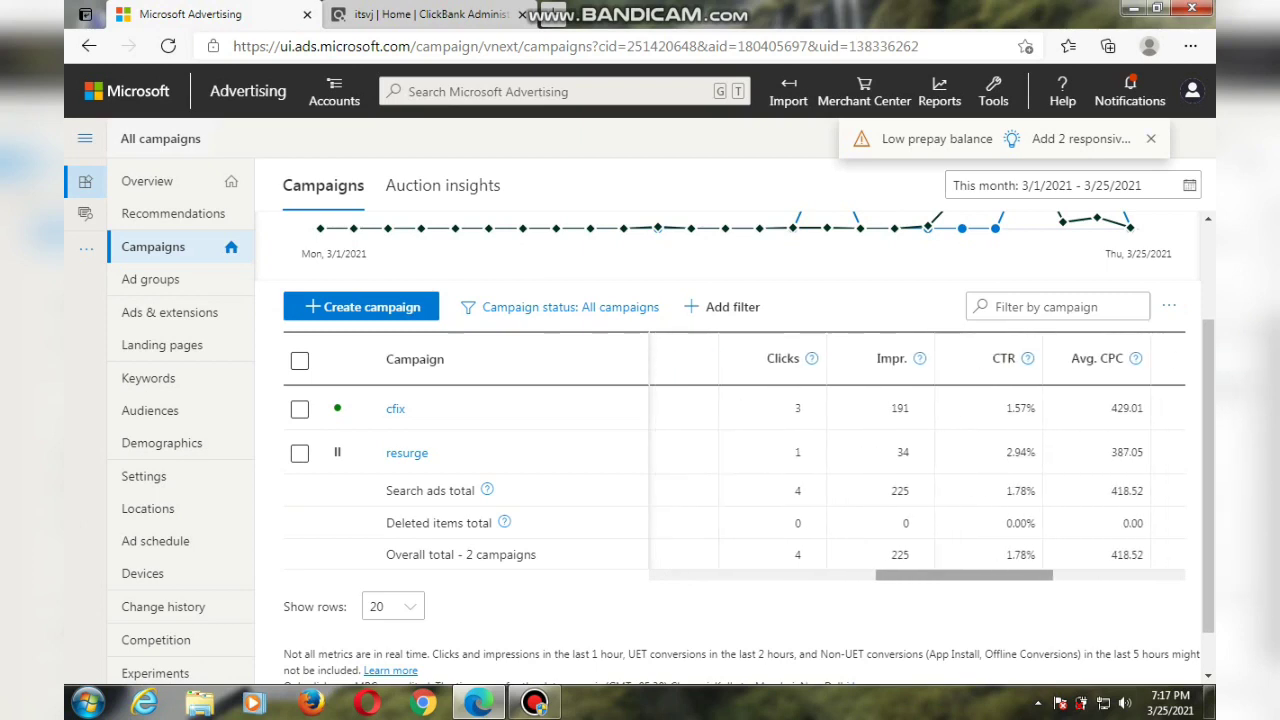
pyautogui.hscroll(2, 917, 457)
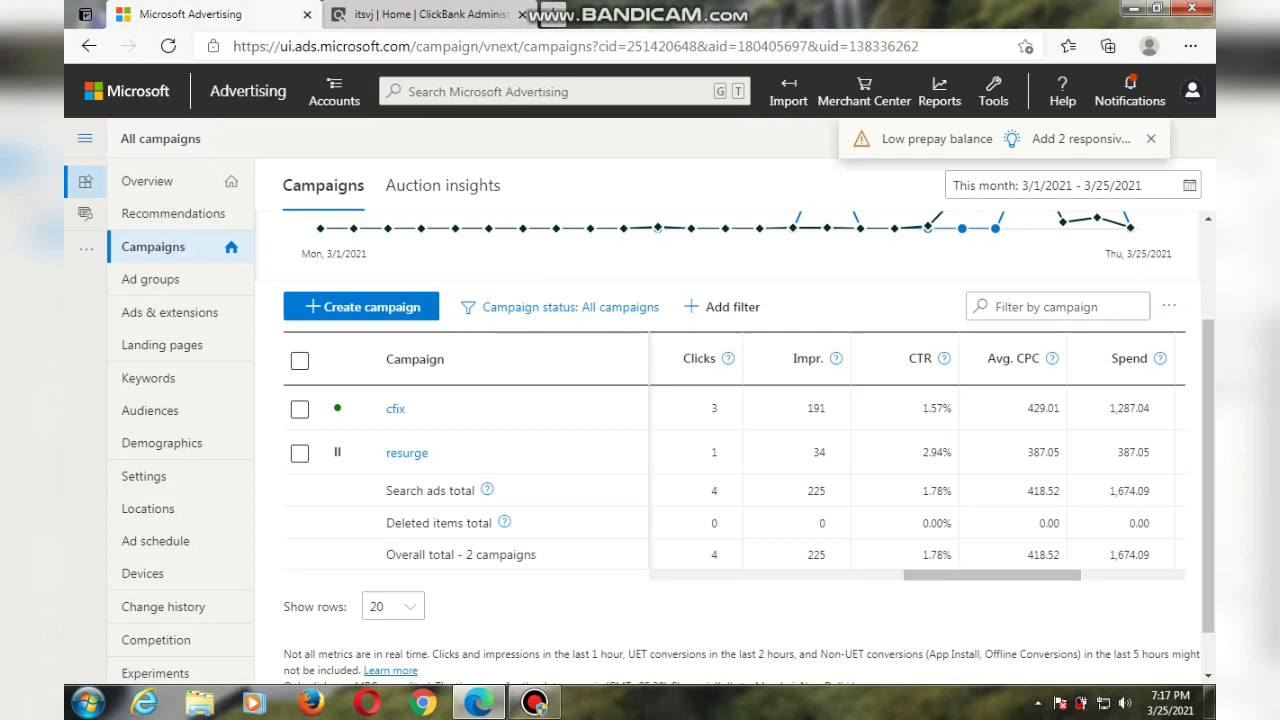
pyautogui.scroll(3, 826, 405)
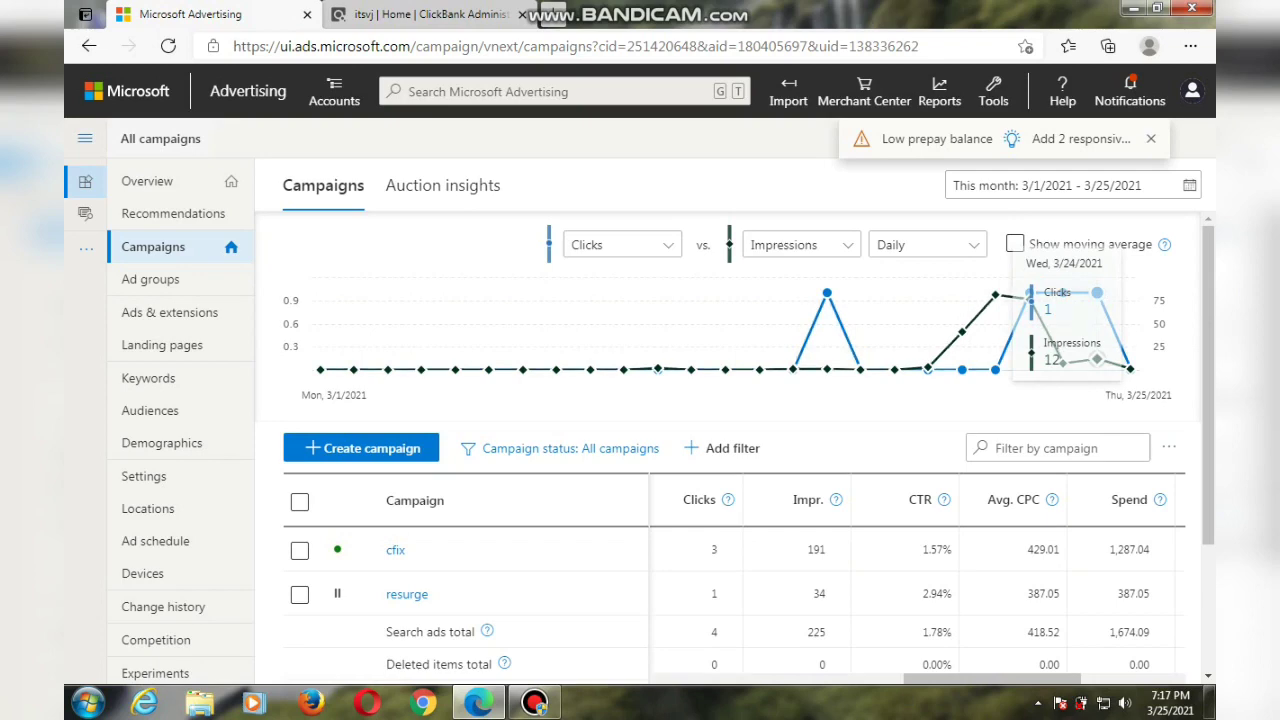
pyautogui.scroll(-1, 1030, 300)
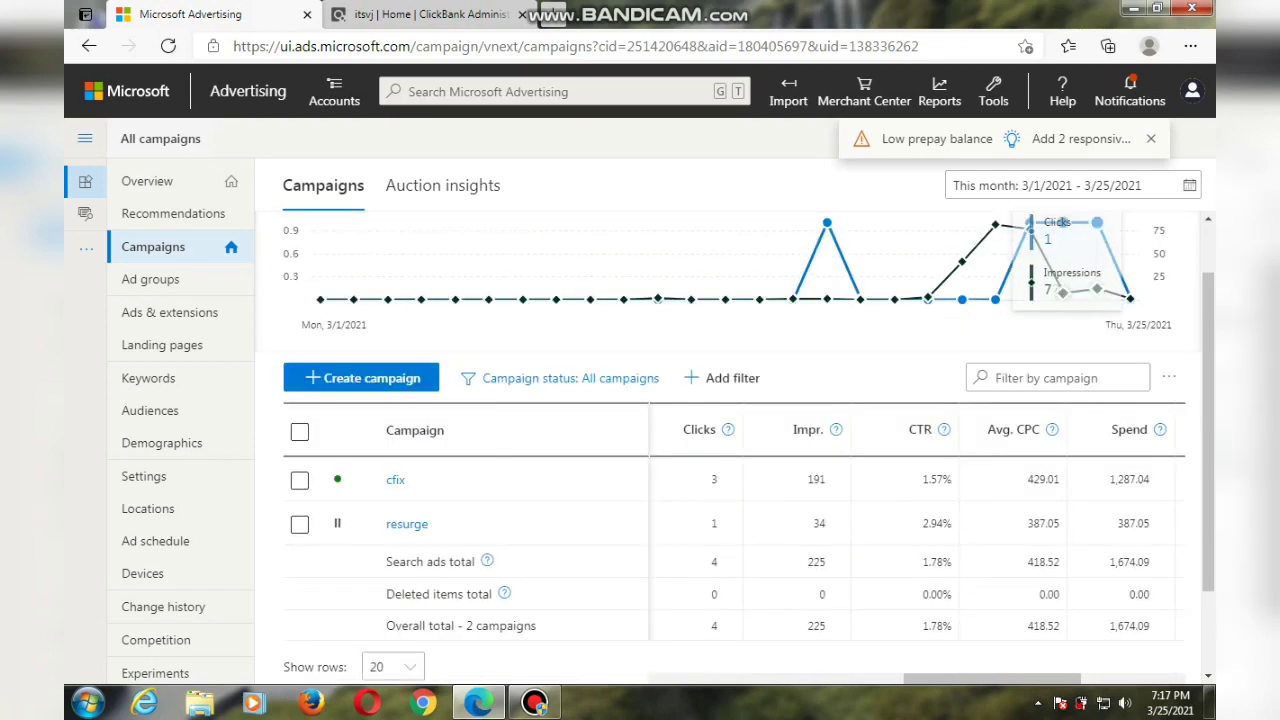
# Switch to ClickBank, open the March 24 transactions from the daily sales snapshot and examine the listed sales.
pyautogui.hotkey('ctrl', 'Tab')
pyautogui.scroll(-3, 640, 400)
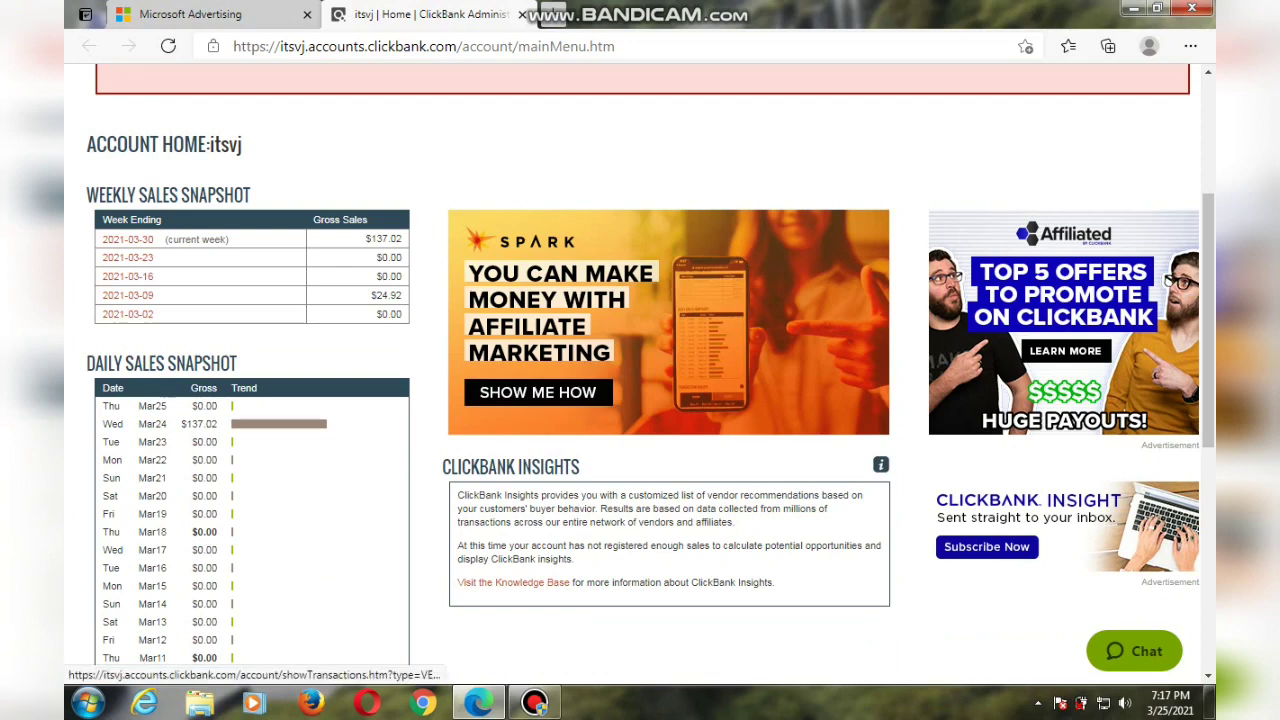
pyautogui.click(150, 405)
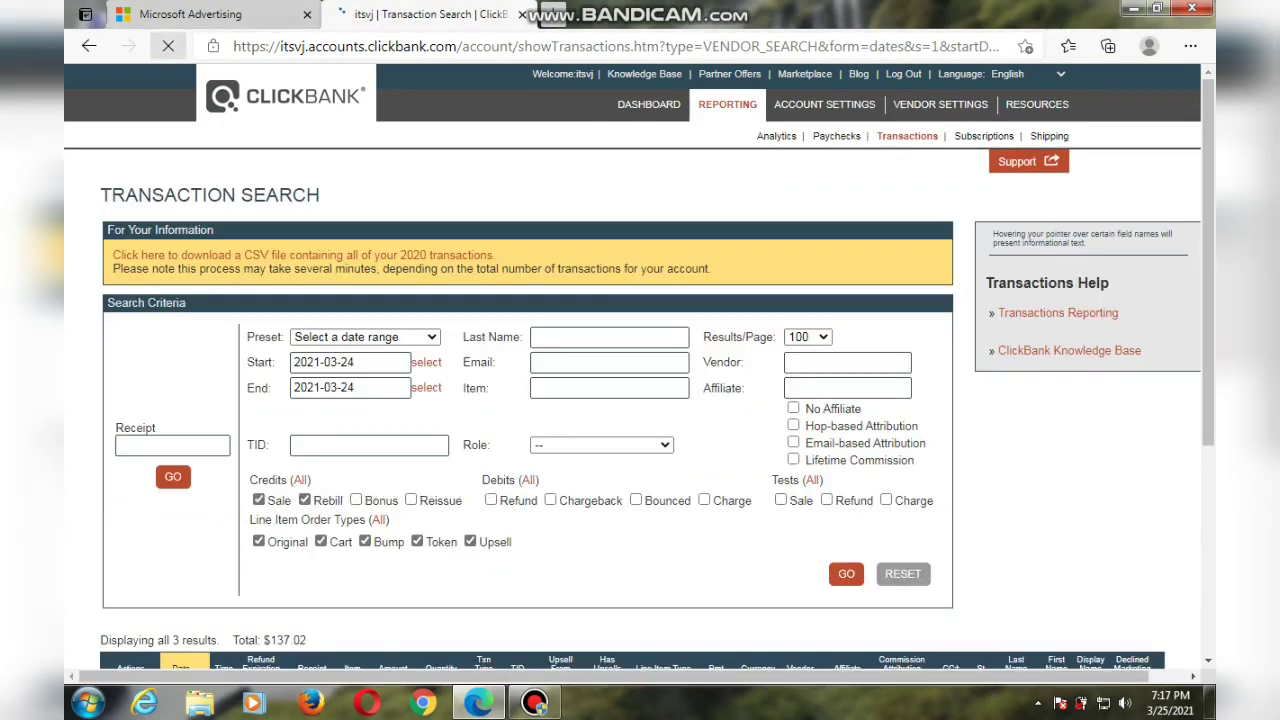
pyautogui.scroll(-3, 640, 370)
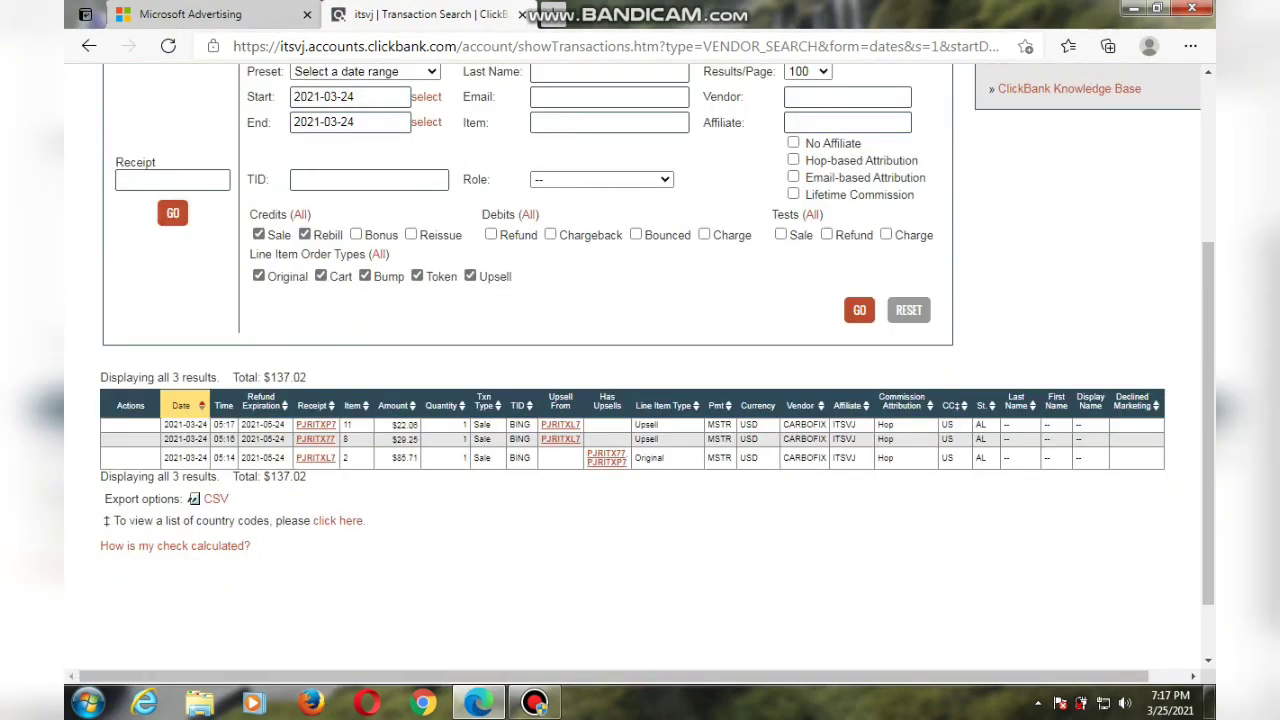
pyautogui.scroll(-1, 640, 370)
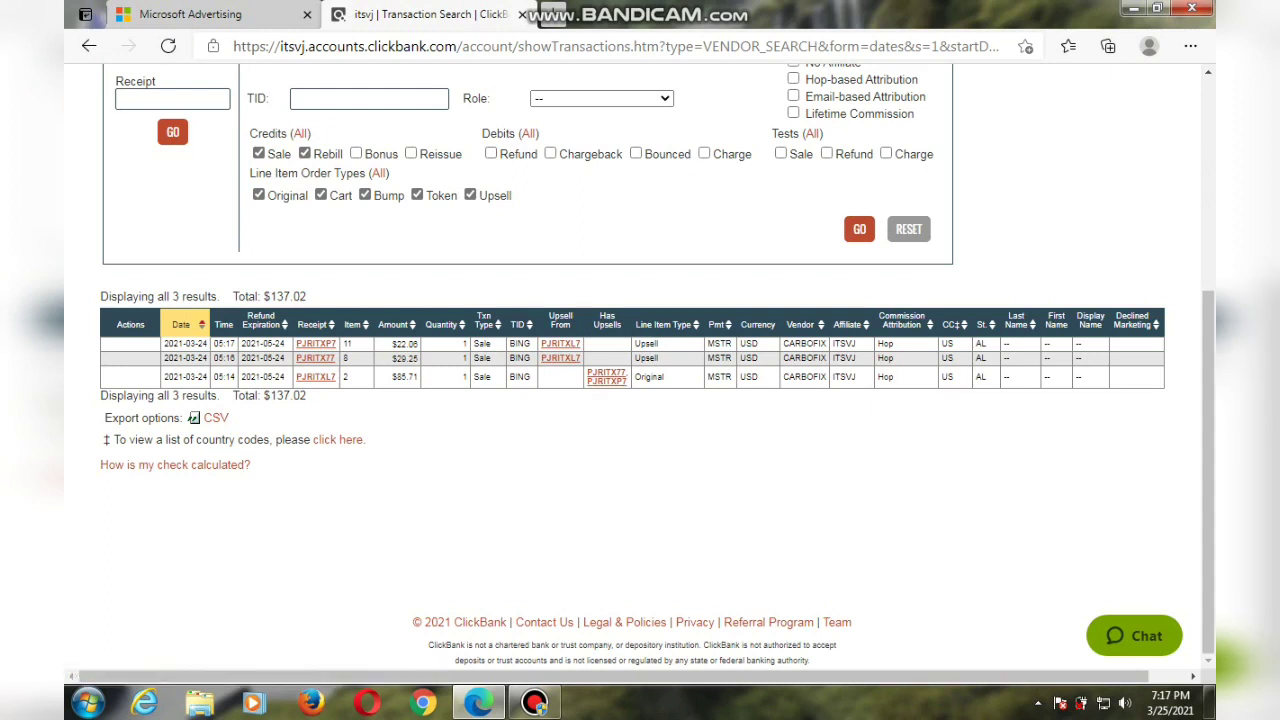
# Return to the ClickBank dashboard, examine its sales snapshots and transaction quality figures, and briefly recheck the Microsoft Advertising campaign figures.
pyautogui.scroll(4, 640, 360)
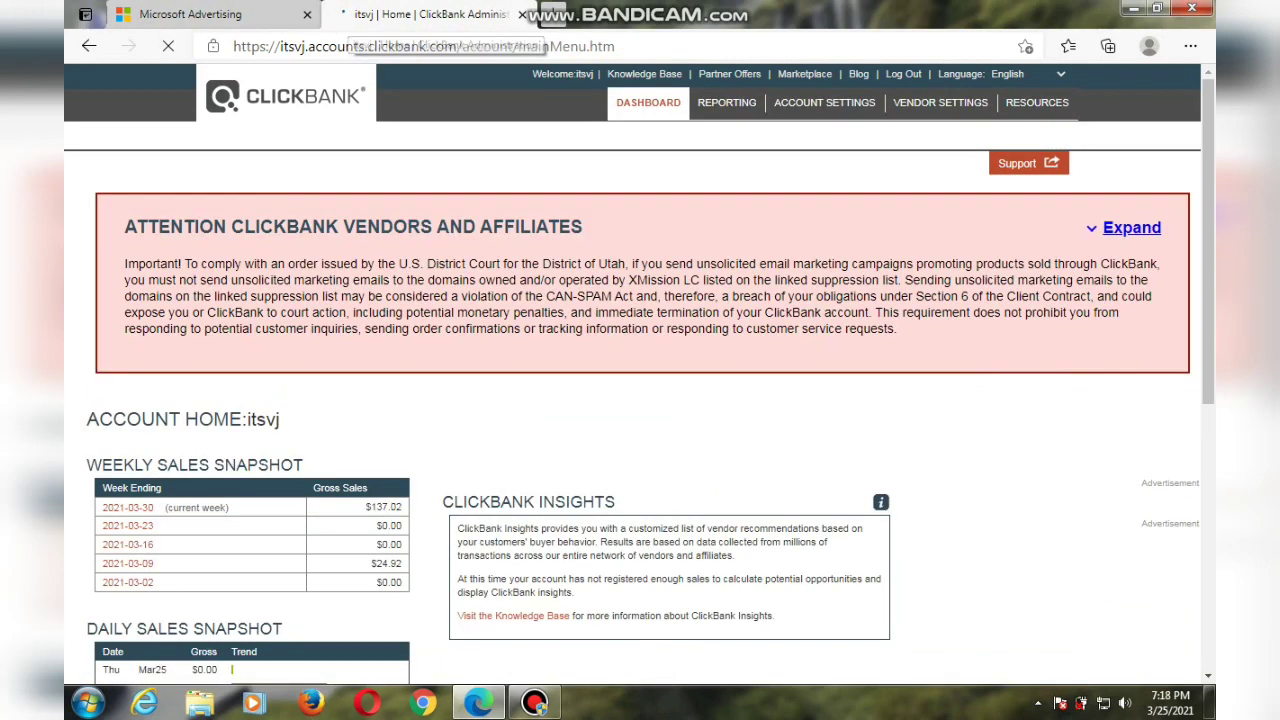
pyautogui.scroll(-3, 640, 400)
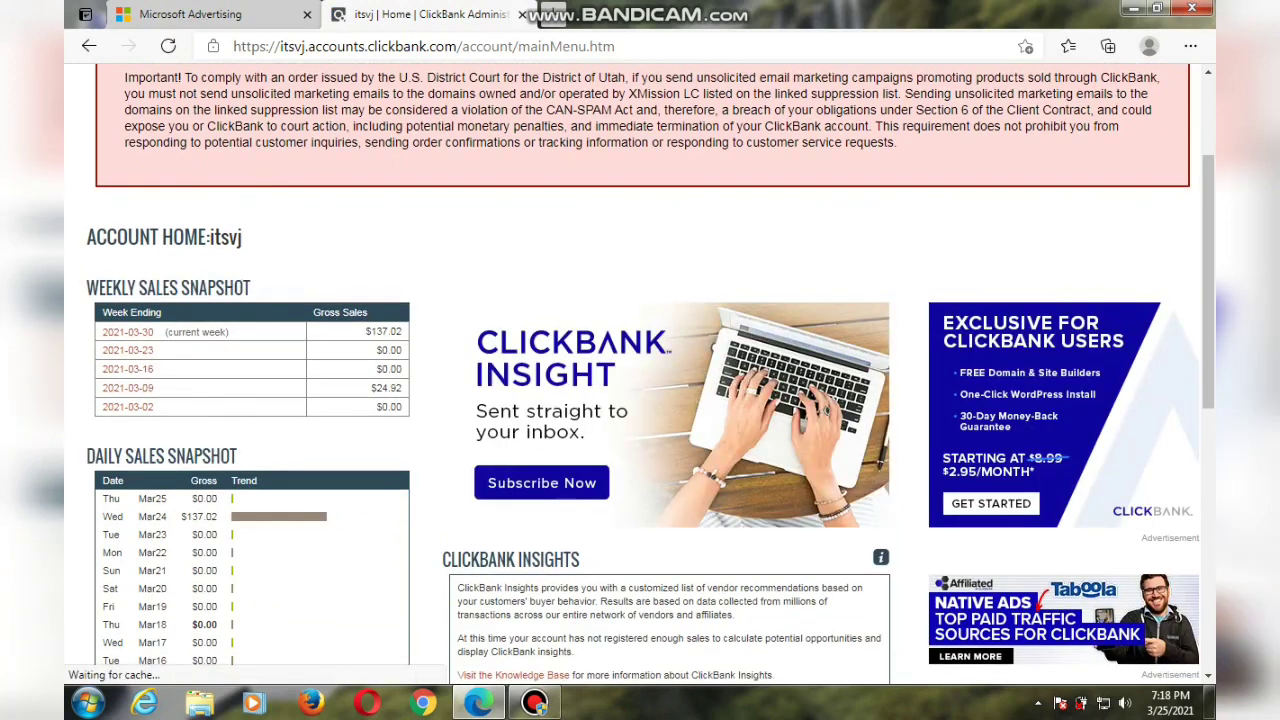
pyautogui.scroll(-1, 640, 400)
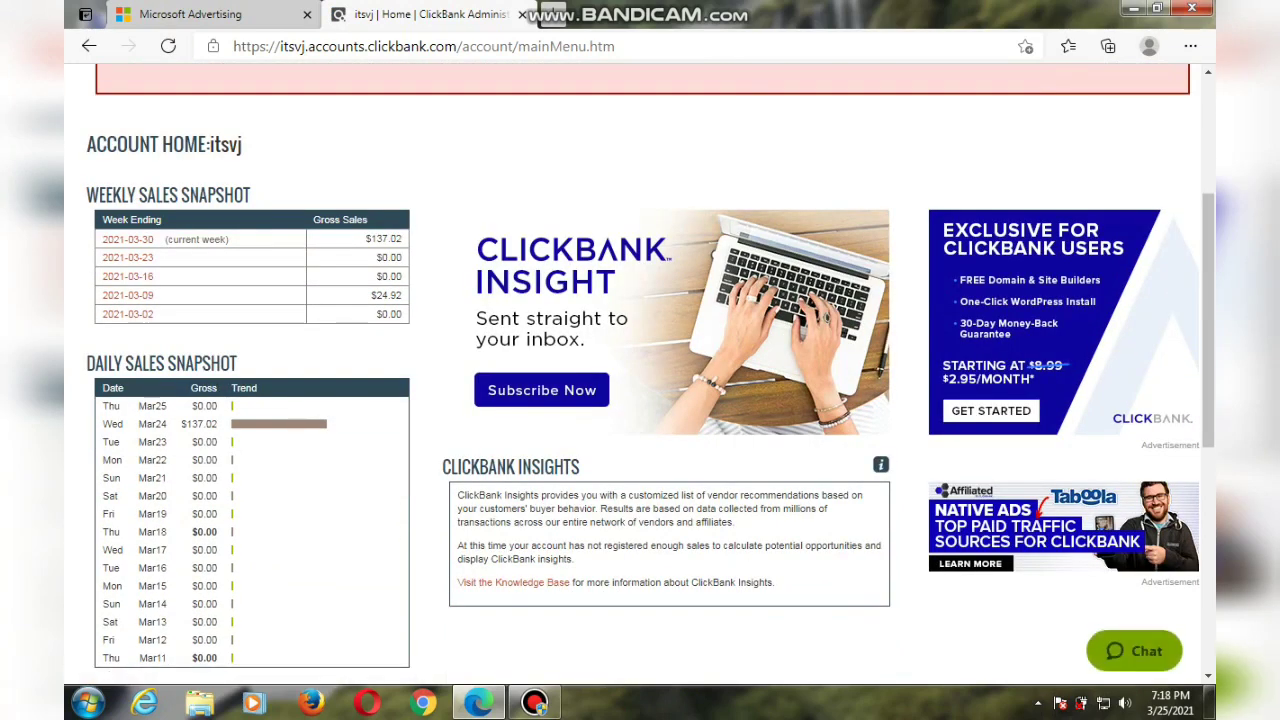
pyautogui.scroll(2, 640, 380)
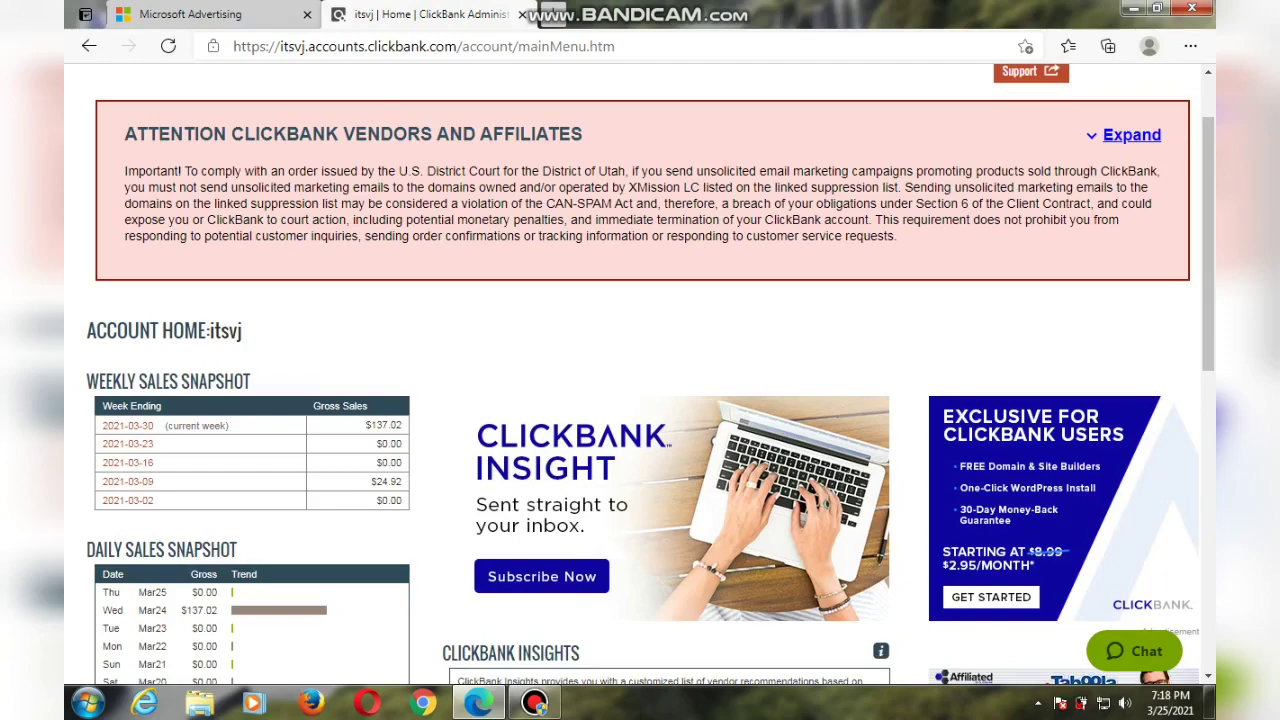
pyautogui.scroll(-3, 640, 380)
pyautogui.scroll(-5, 640, 380)
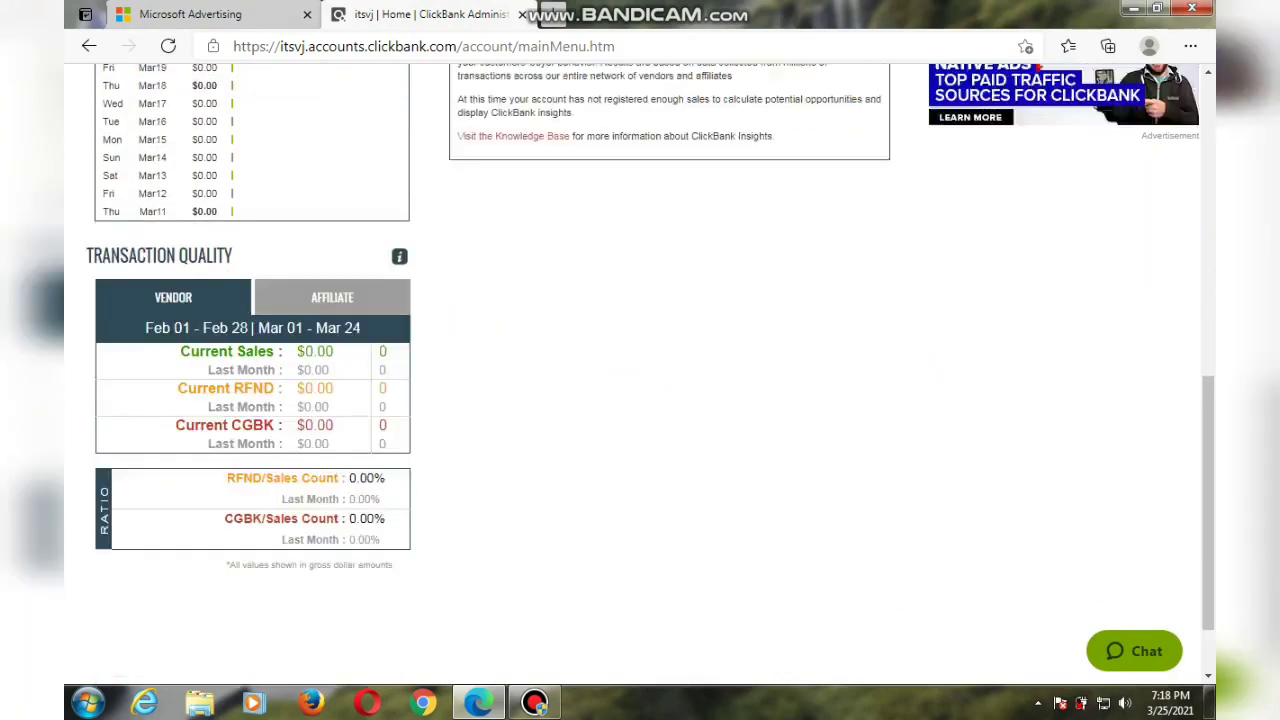
pyautogui.scroll(5, 640, 380)
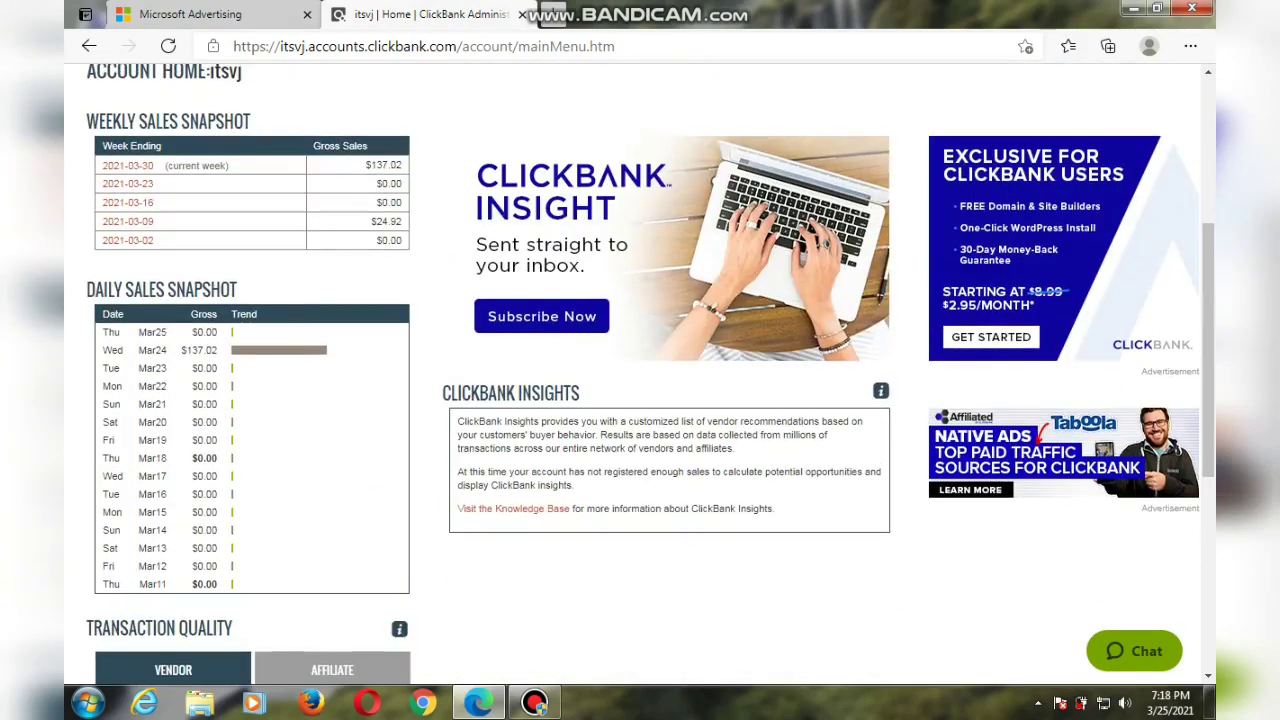
pyautogui.scroll(3, 640, 380)
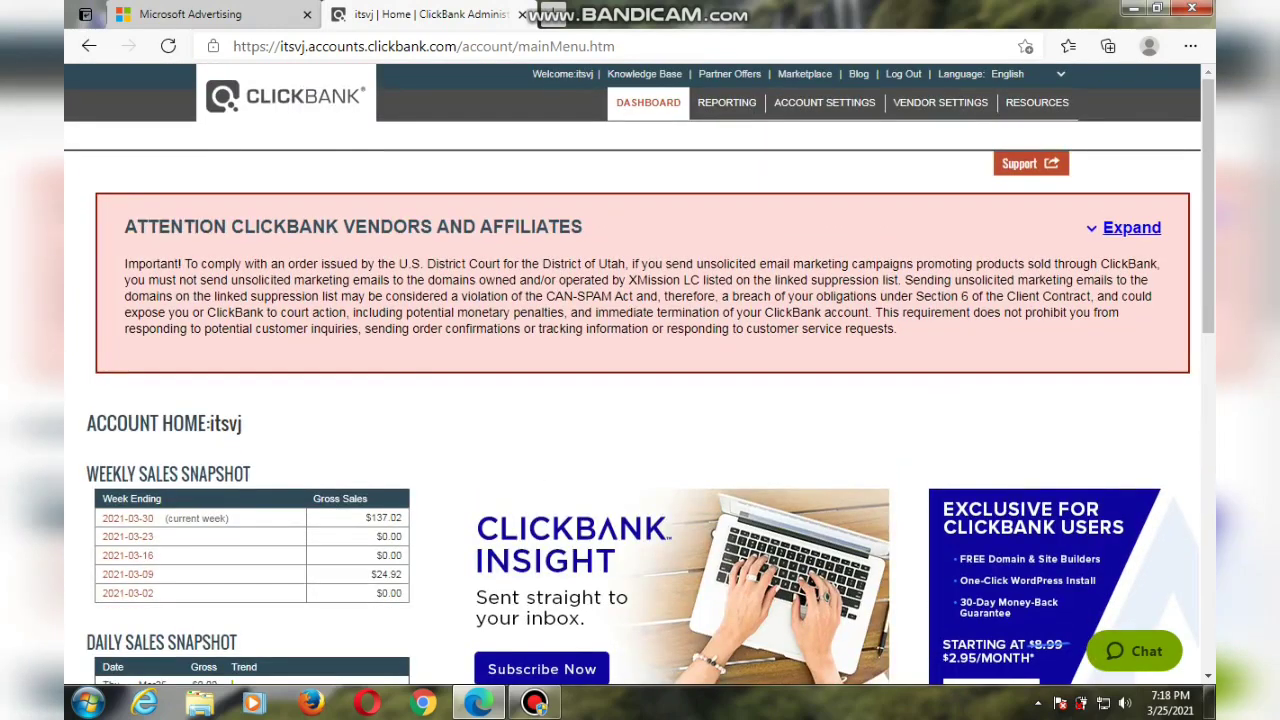
pyautogui.hotkey('ctrl', 'shift', 'Tab')
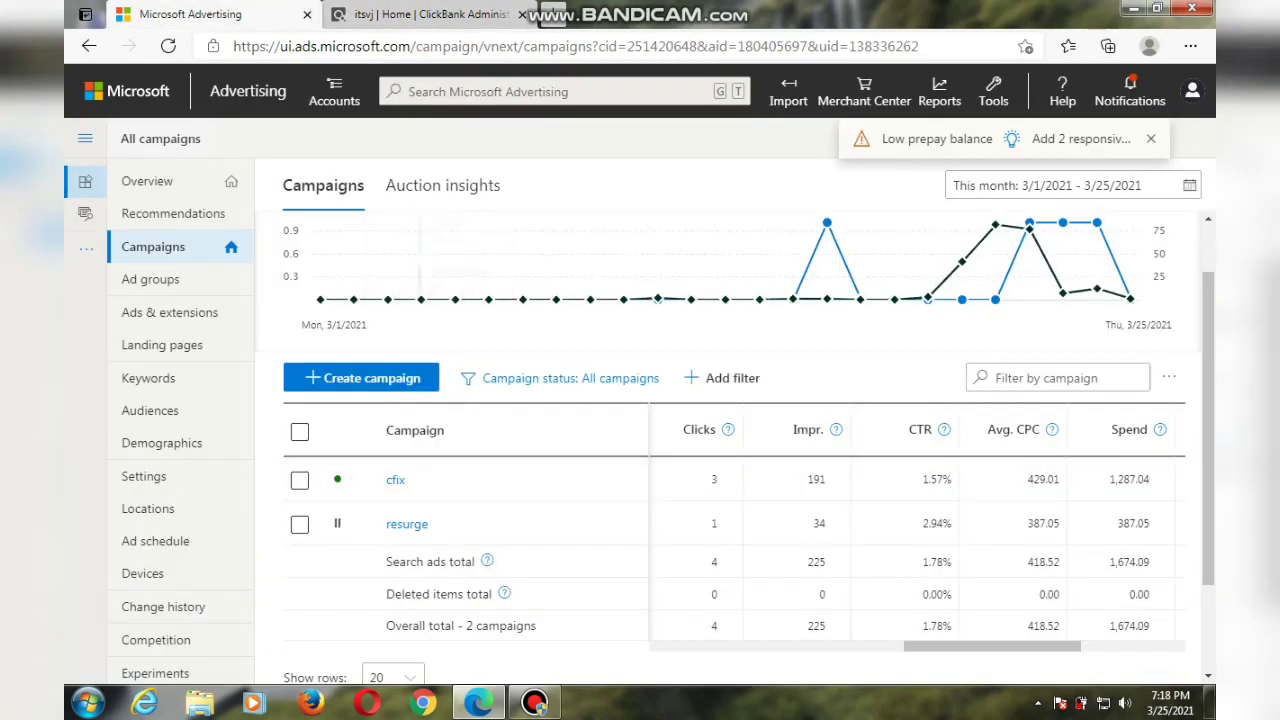
pyautogui.hotkey('ctrl', 'Tab')
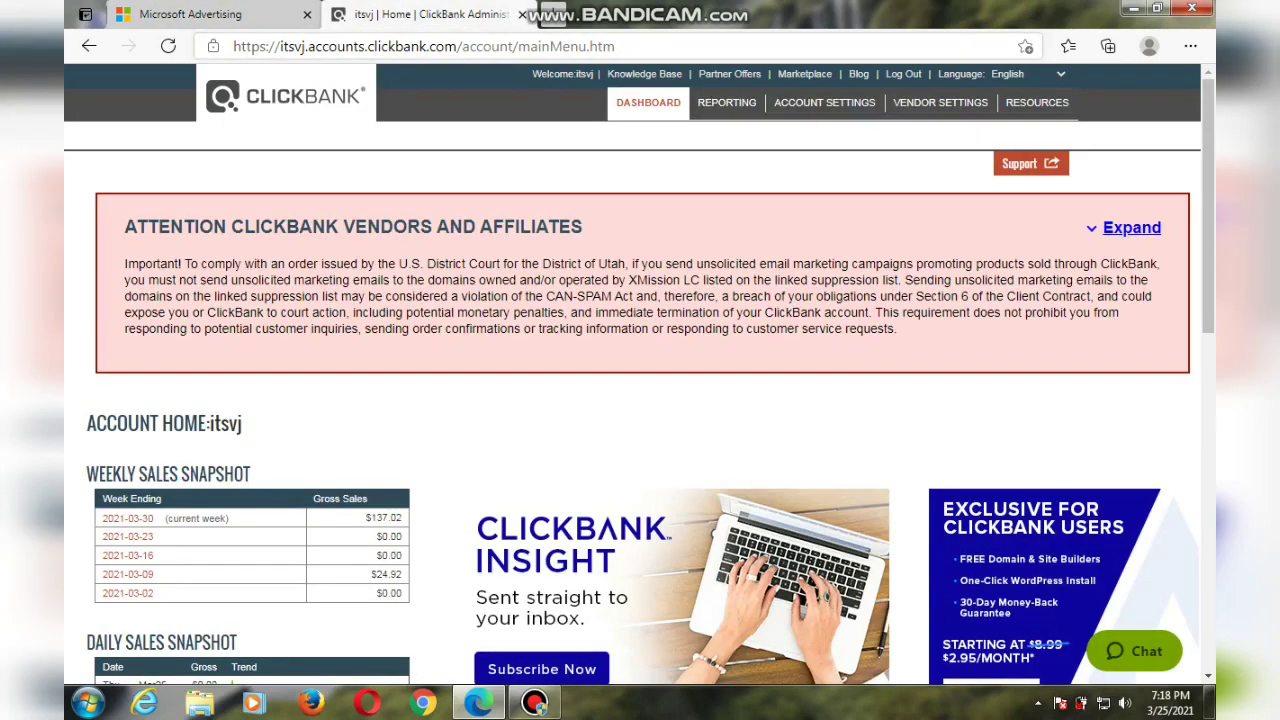
# Open the ClickBank Marketplace and run a product search without any keywords.
pyautogui.press('F5')
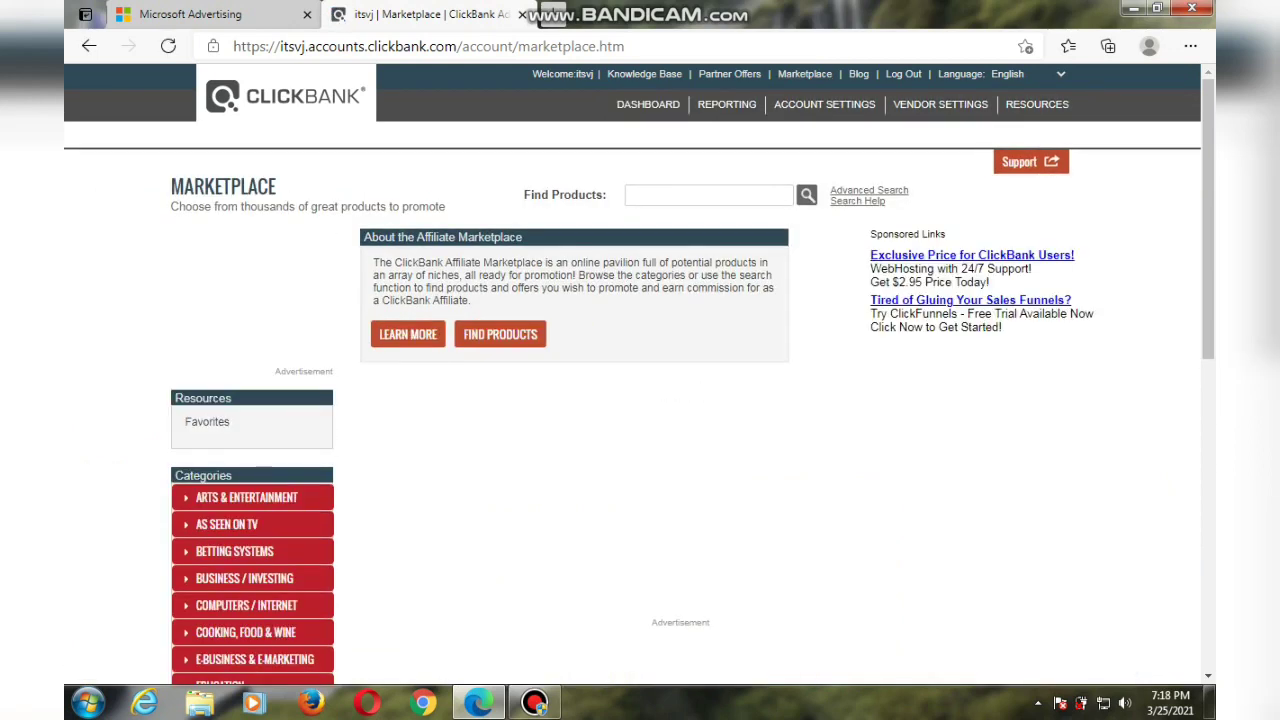
pyautogui.scroll(-4, 640, 400)
pyautogui.scroll(4, 640, 400)
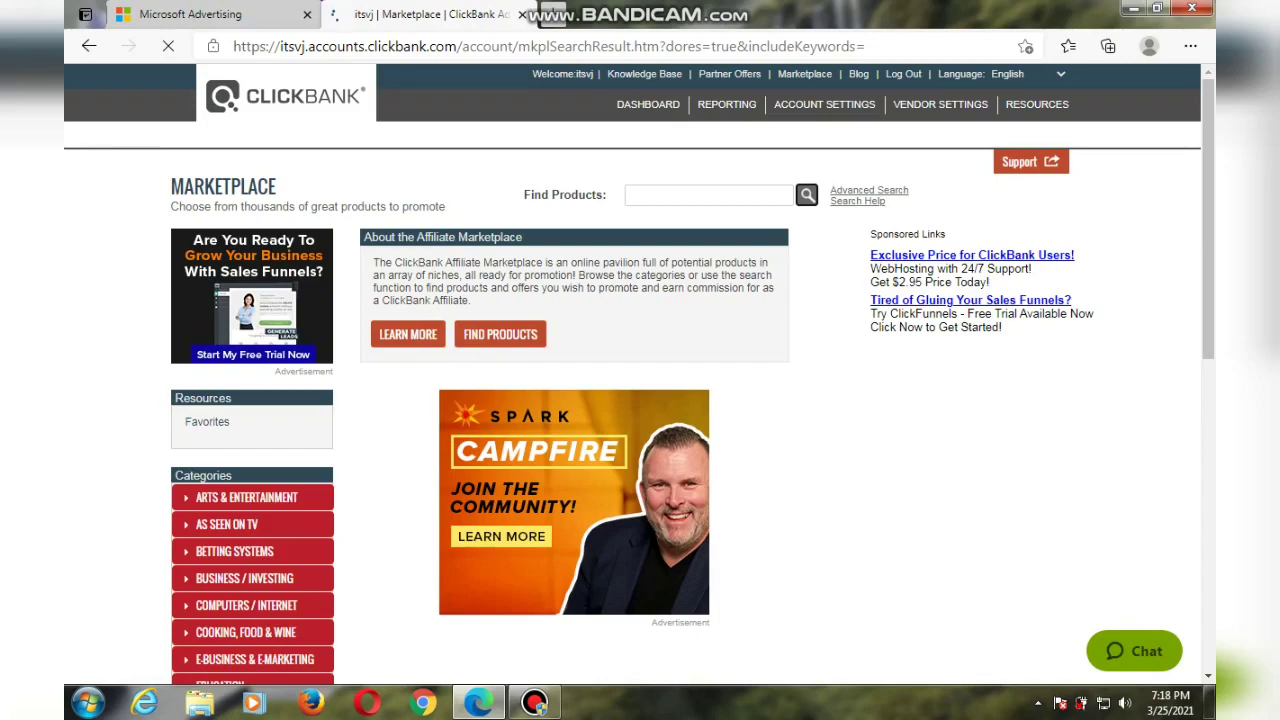
# Examine the Marketplace results' average earnings per conversion, gravity and personal stats, from Okinawa Flat Belly Tonic down to Synapse Xt.
pyautogui.scroll(-1, 640, 380)
pyautogui.scroll(-4, 640, 380)
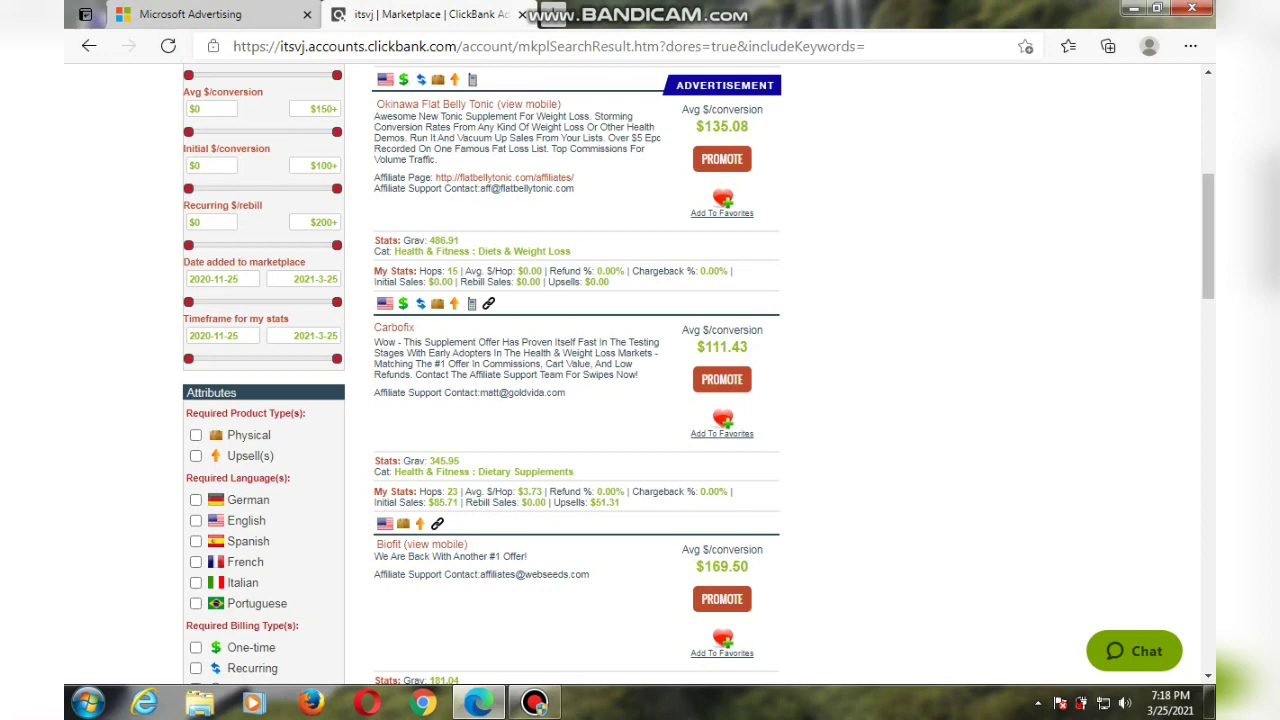
pyautogui.scroll(-1, 640, 380)
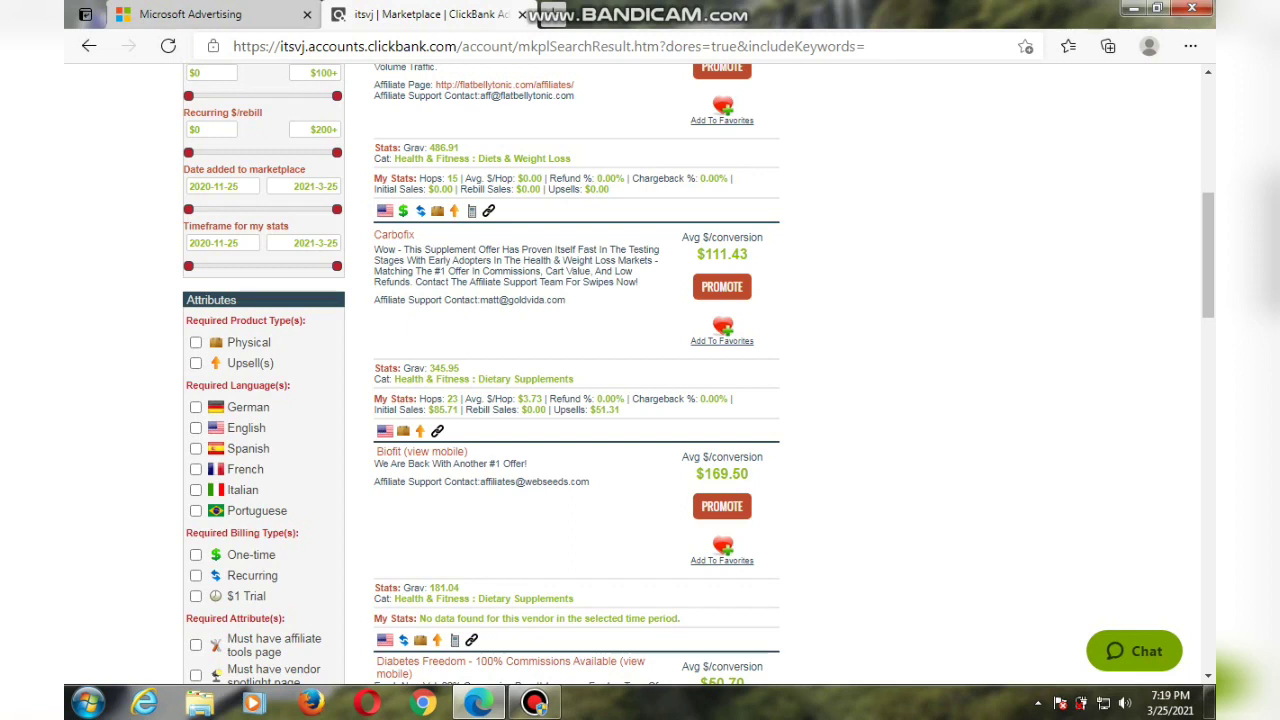
pyautogui.scroll(-3, 576, 400)
pyautogui.scroll(4, 576, 400)
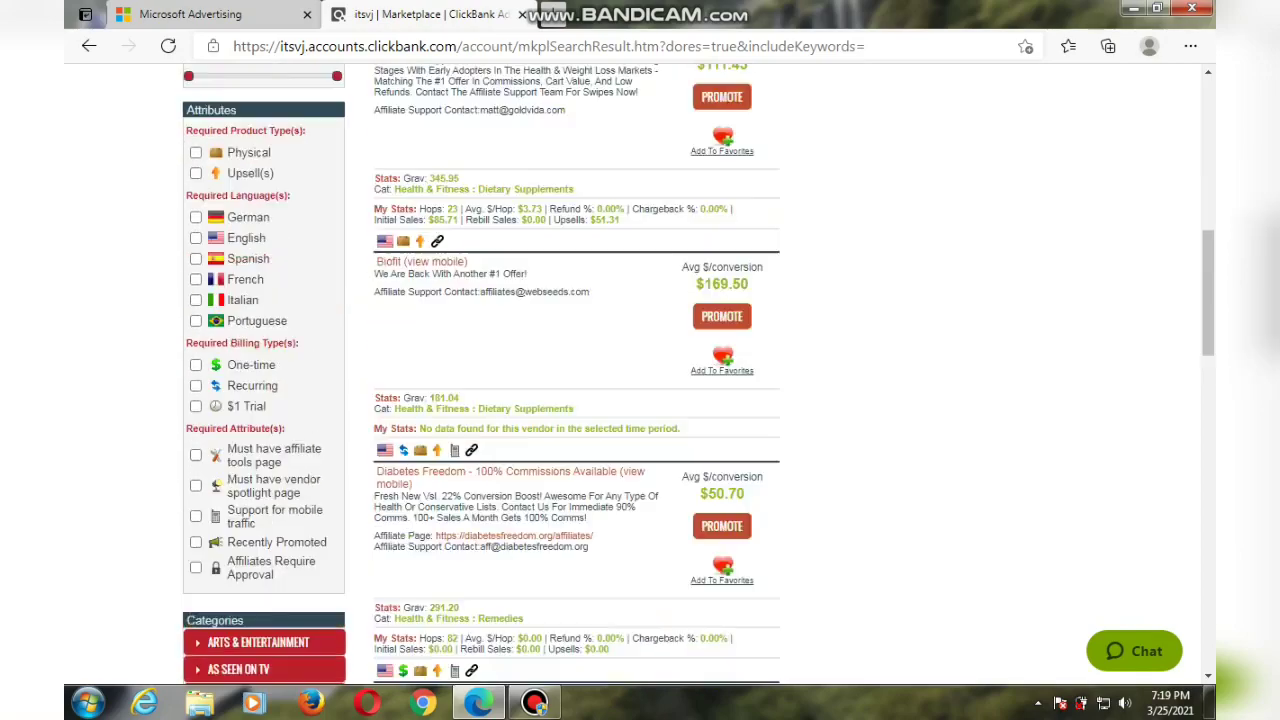
pyautogui.scroll(-3, 576, 400)
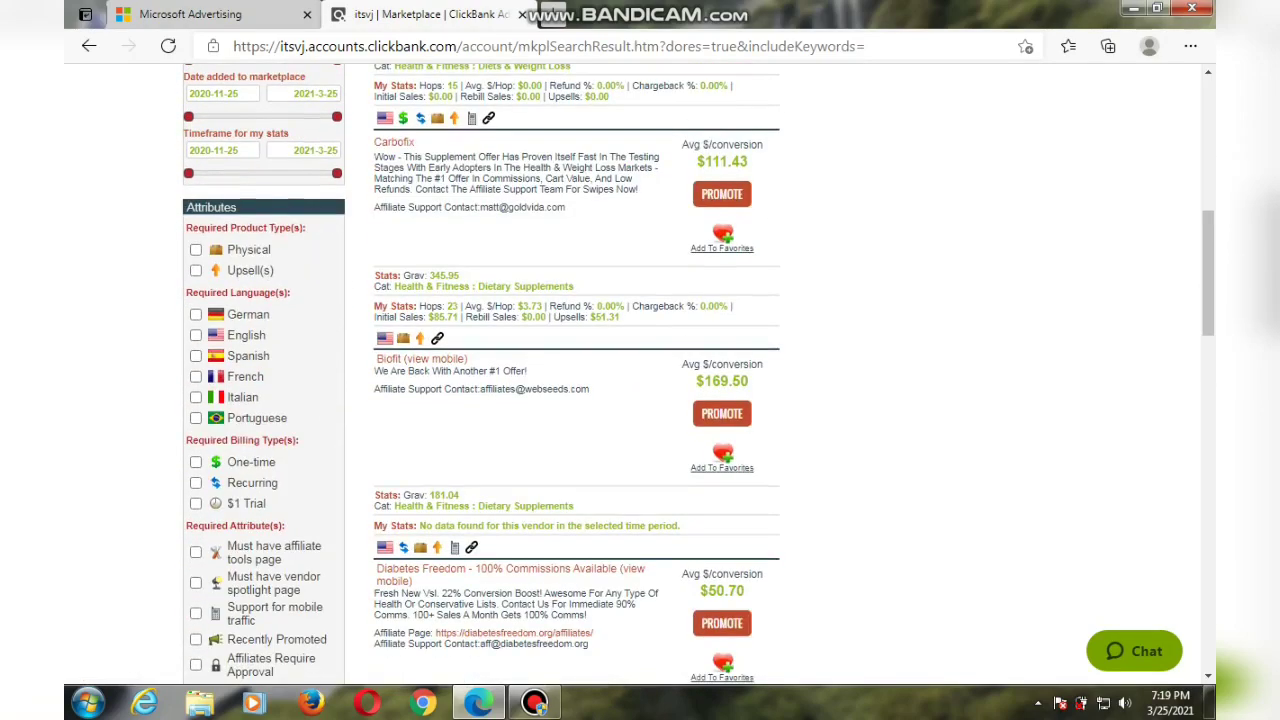
pyautogui.scroll(-6, 576, 400)
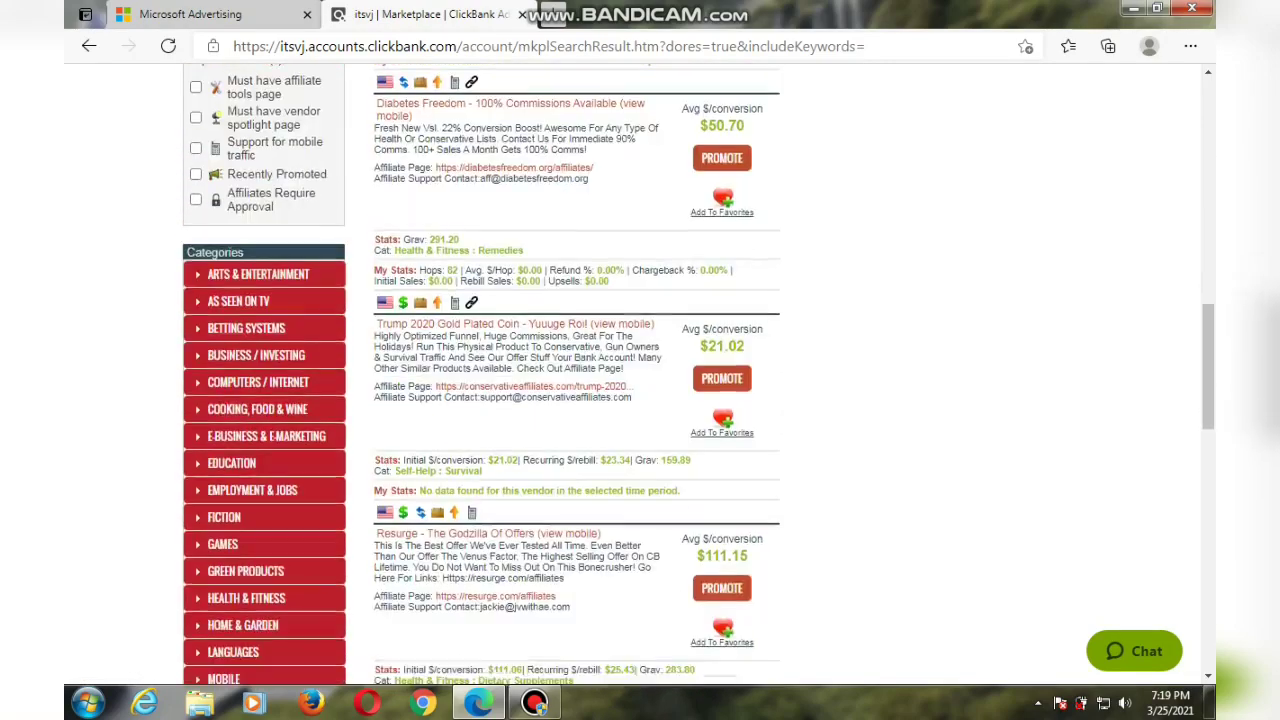
pyautogui.scroll(-1, 576, 400)
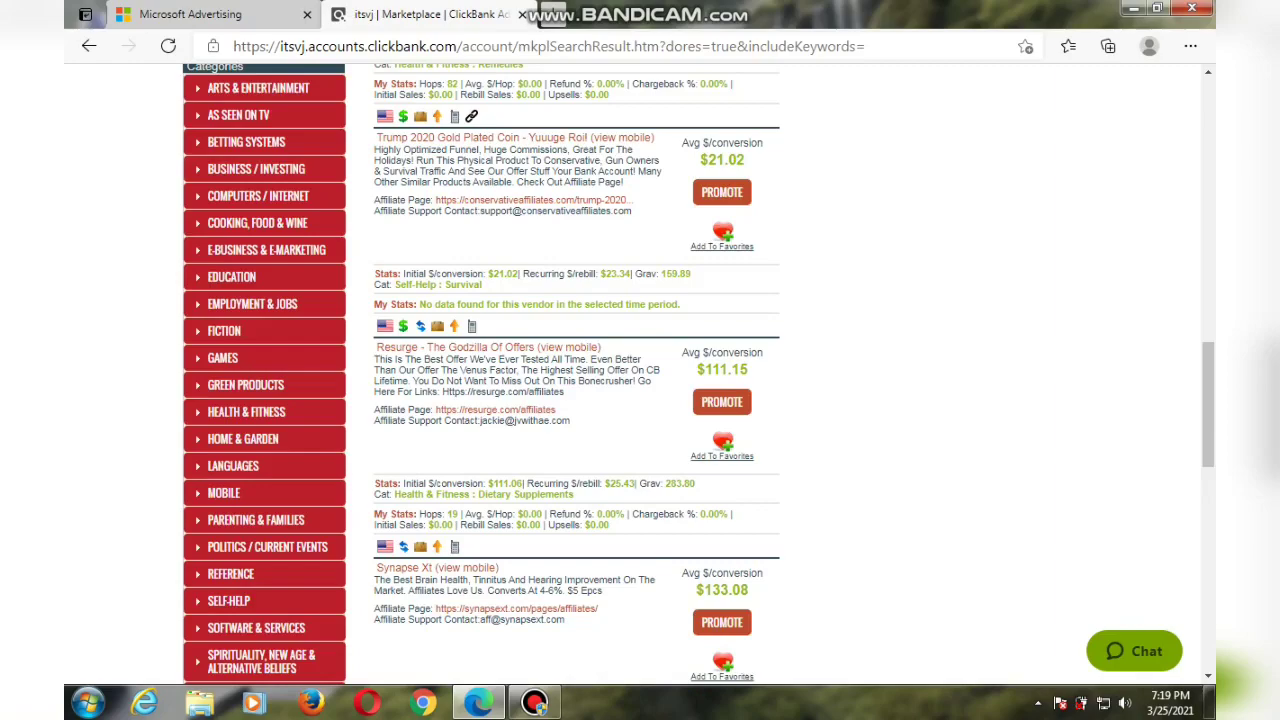
pyautogui.scroll(-2, 576, 400)
# Go through the Marketplace results again from the first listing to The Lost Book Of Remedies, comparing the products' average earnings per conversion.
pyautogui.scroll(12, 576, 400)
pyautogui.scroll(2, 576, 400)
pyautogui.scroll(-4, 576, 400)
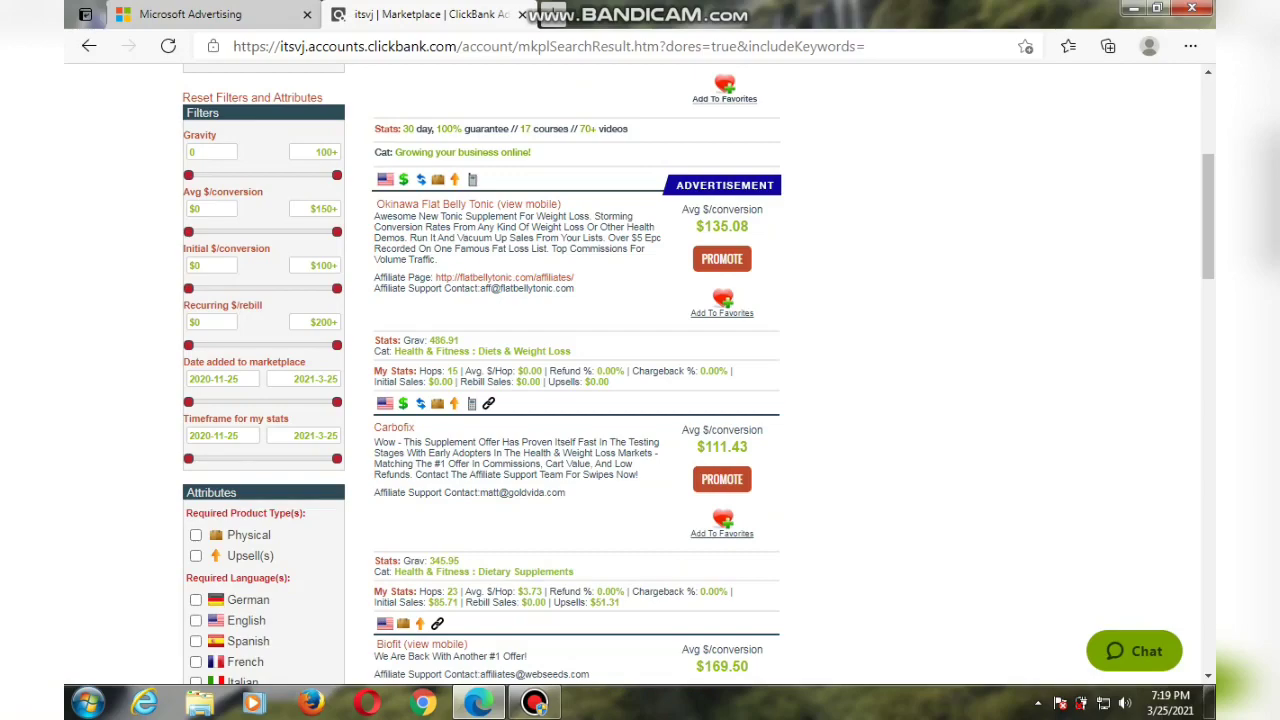
pyautogui.scroll(-2, 576, 400)
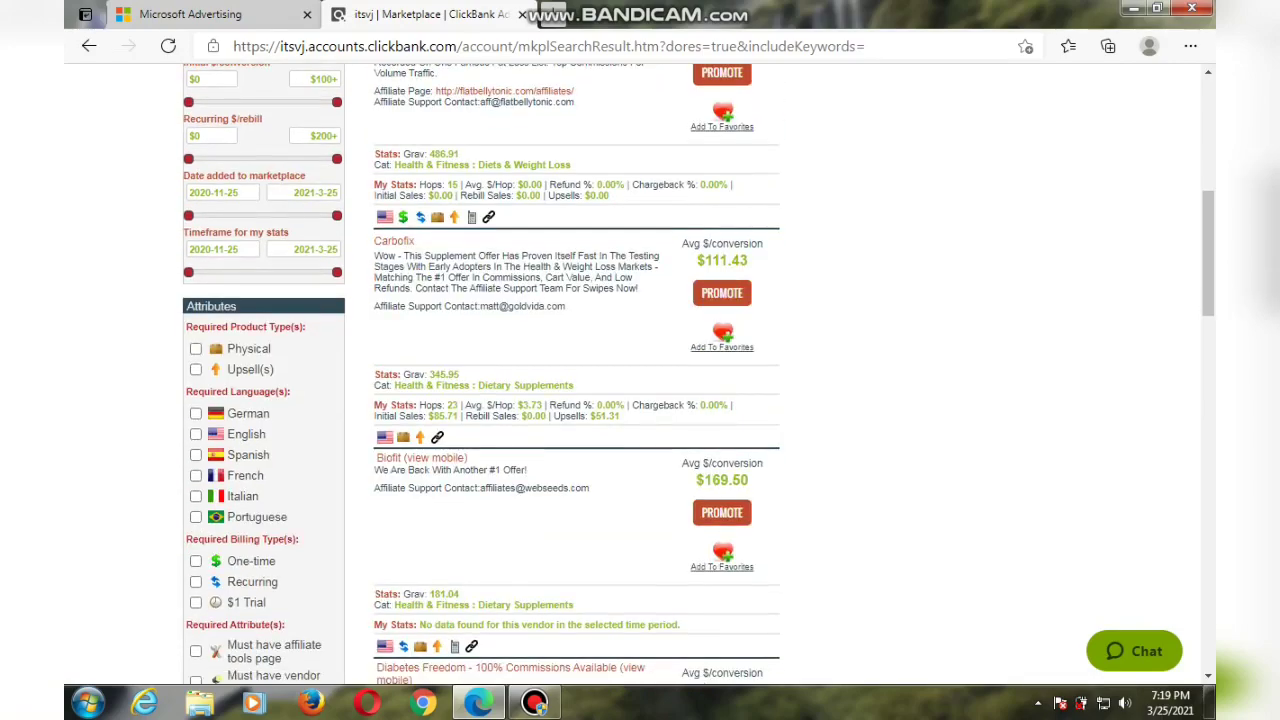
pyautogui.scroll(-10, 576, 400)
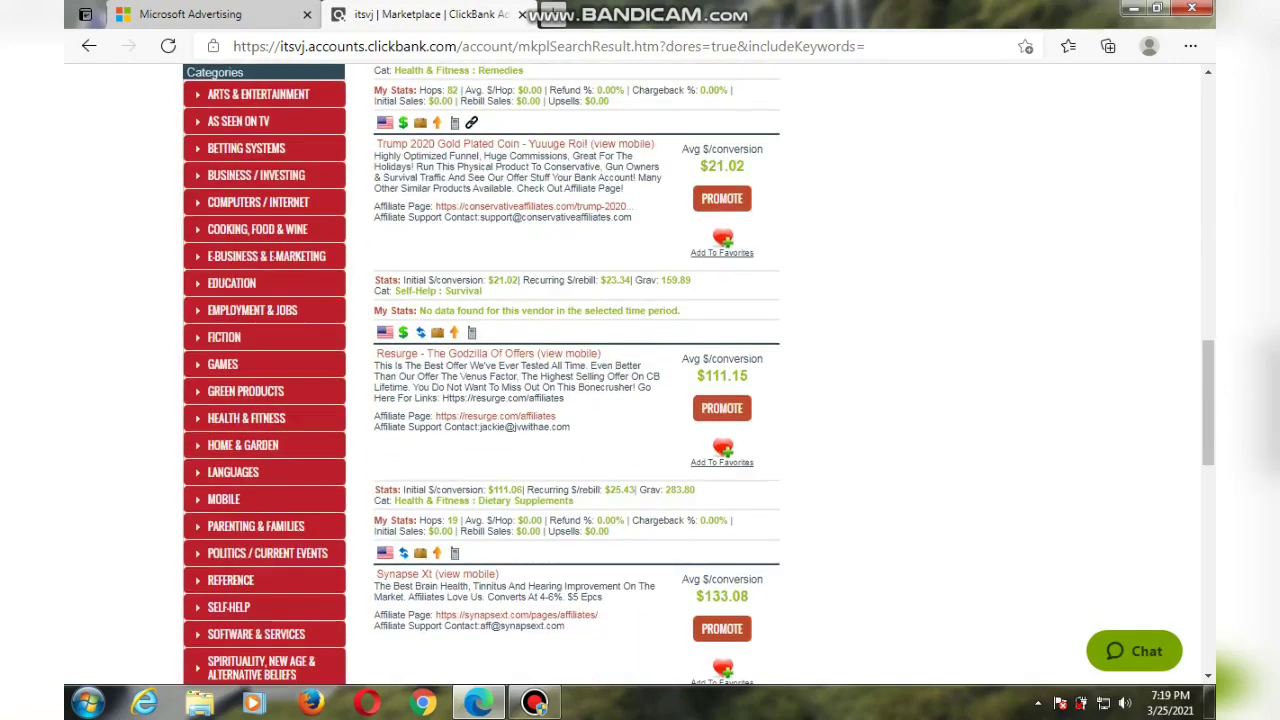
pyautogui.scroll(-1, 576, 400)
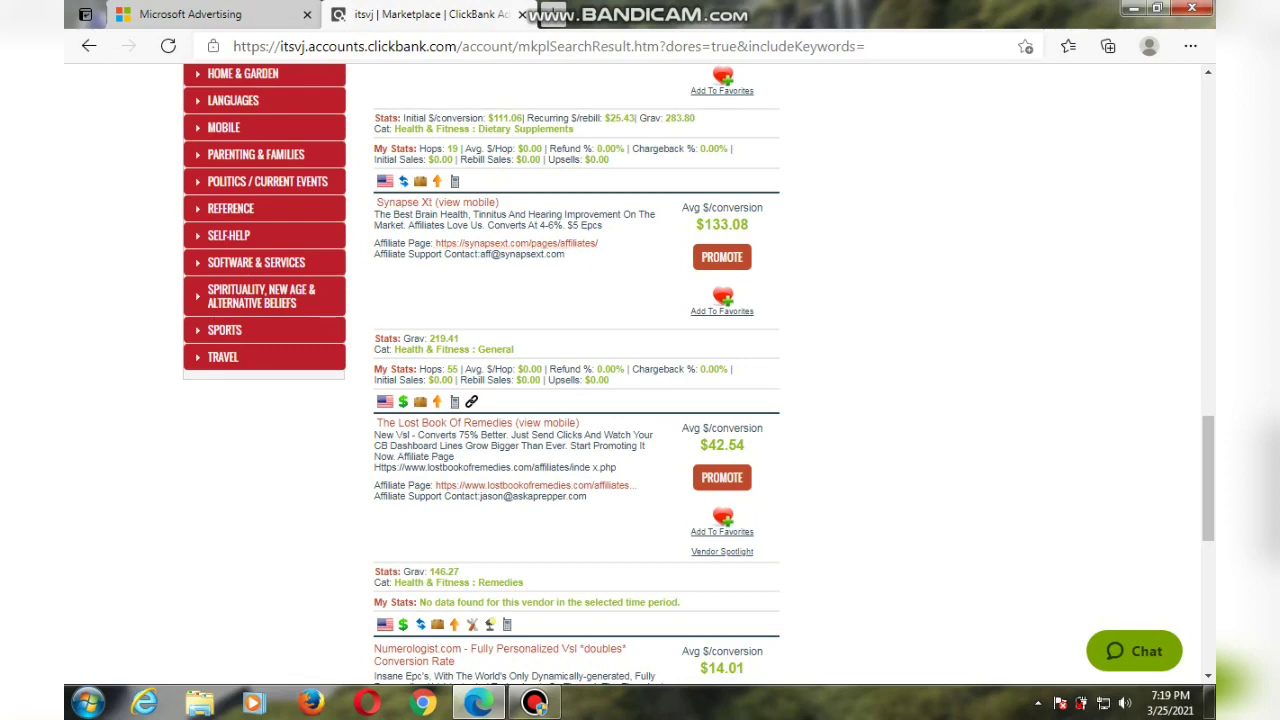
pyautogui.scroll(3, 640, 376)
pyautogui.scroll(-1, 640, 376)
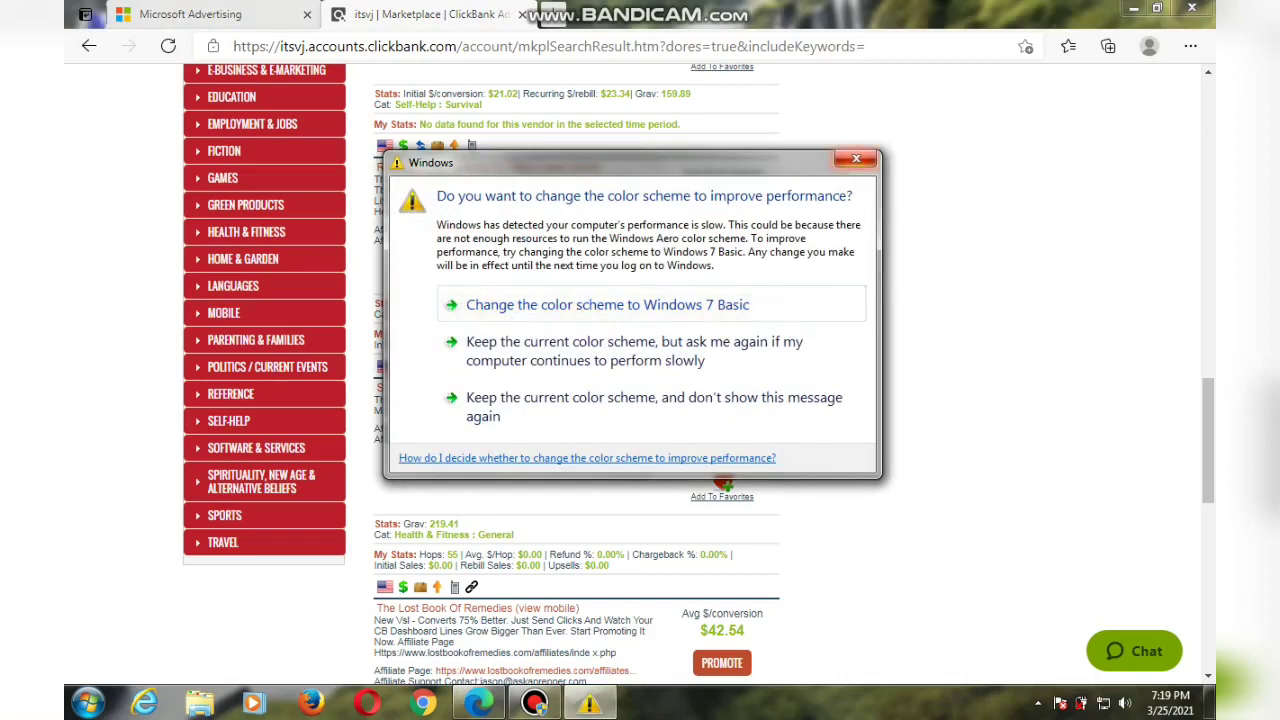
# Dismiss the Windows color scheme prompt and return to the beginning of the Marketplace results.
pyautogui.press('Escape')
pyautogui.scroll(1, 640, 376)
pyautogui.scroll(3, 640, 376)
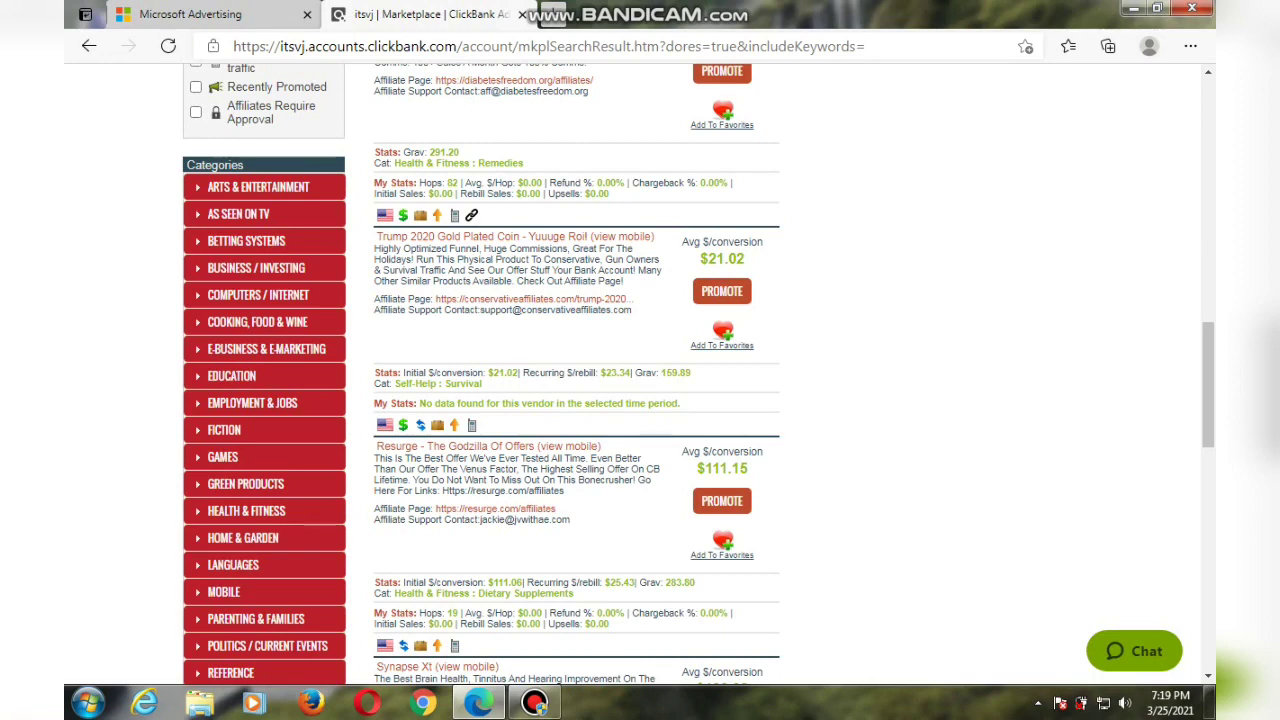
pyautogui.scroll(15, 640, 374)
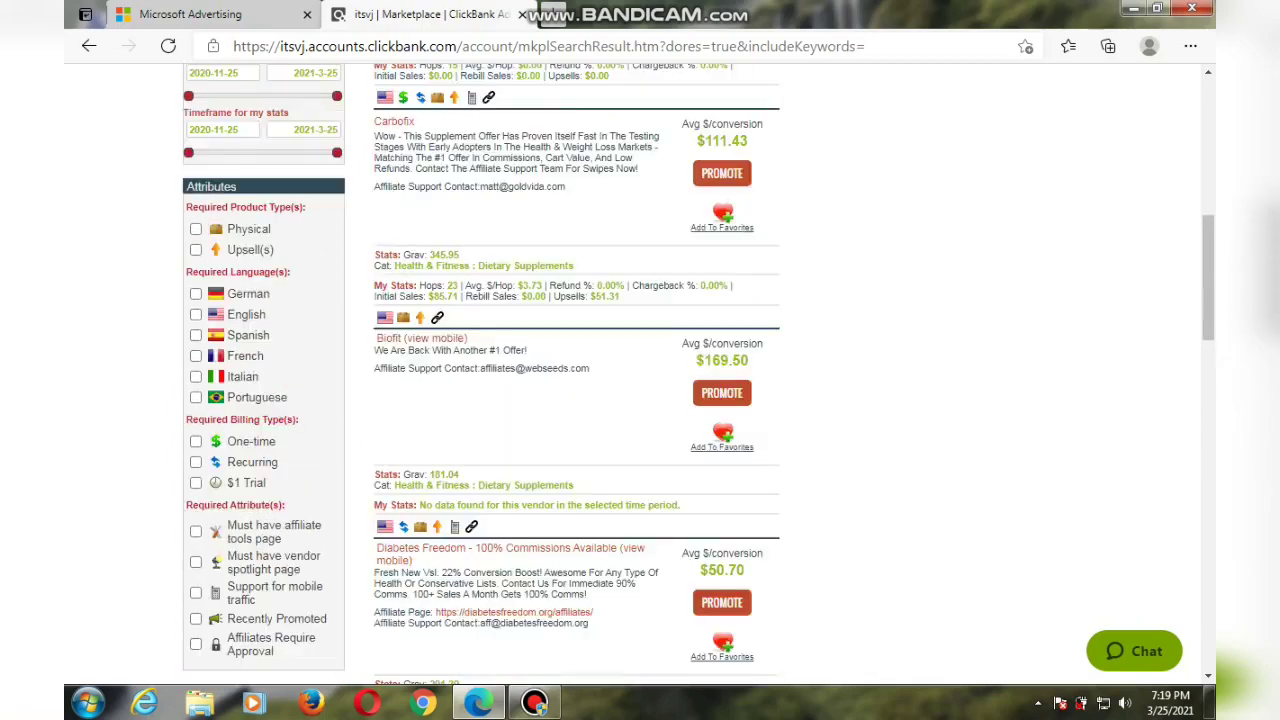
pyautogui.scroll(3, 640, 374)
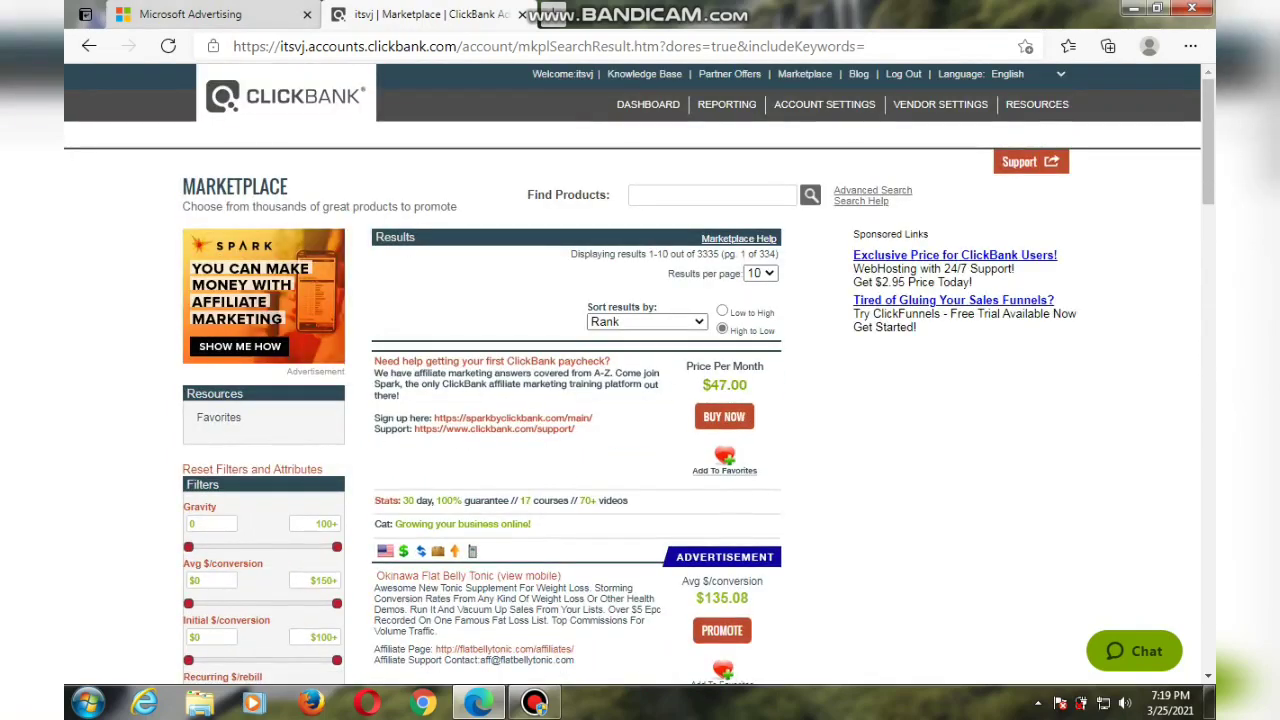
# Recheck the campaign spend in Microsoft Advertising and look up "137$ in rupees" on the web in a temporary new tab.
pyautogui.click(190, 14)
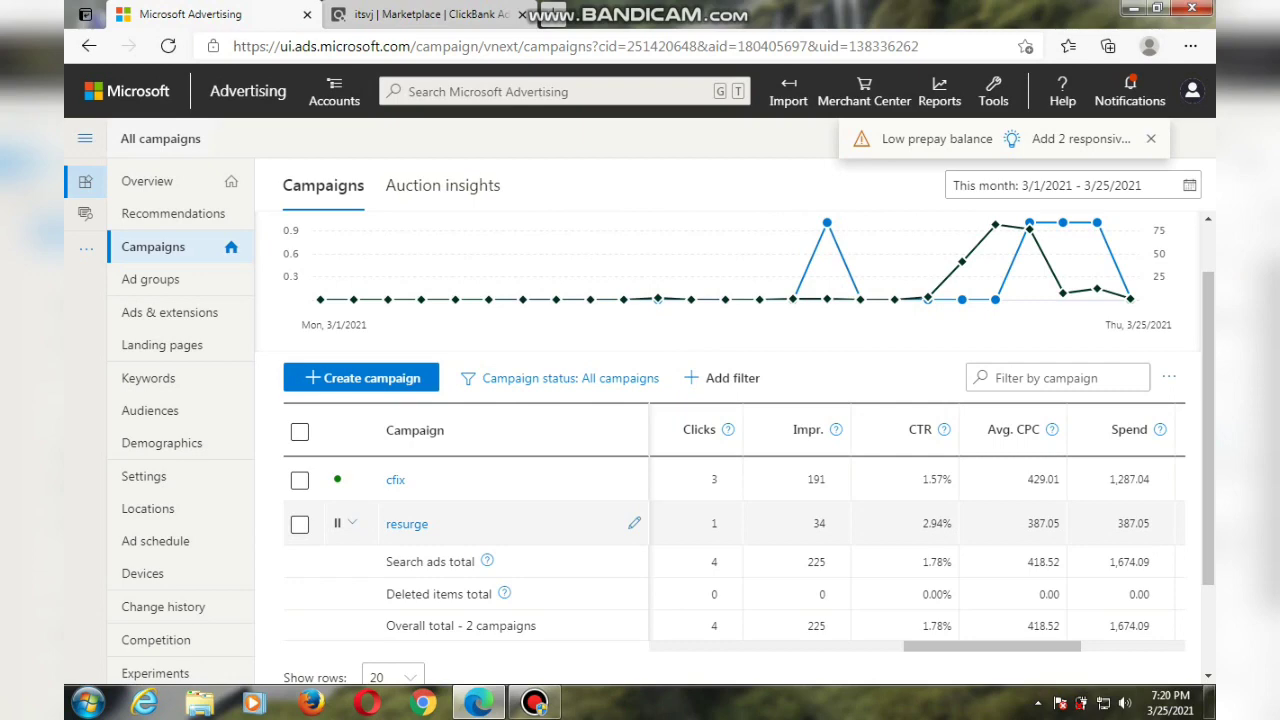
pyautogui.hotkey('ctrl', 'Tab')
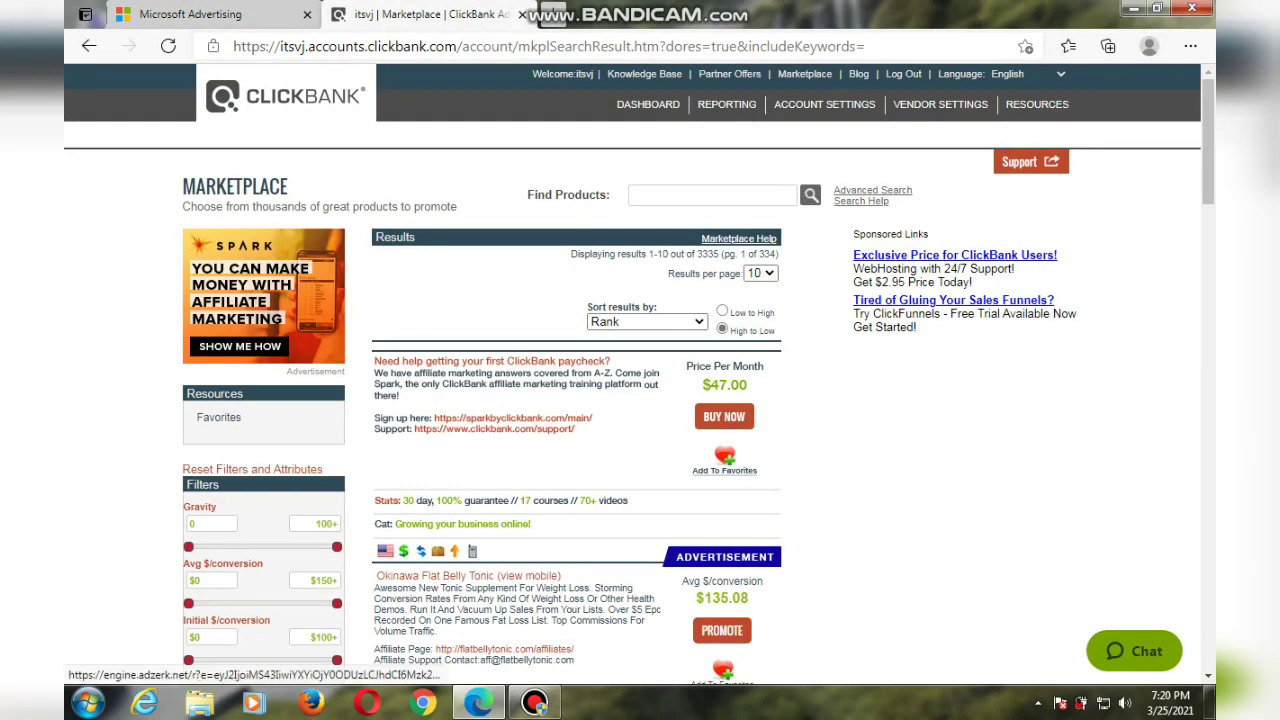
pyautogui.hotkey('ctrl', 't')
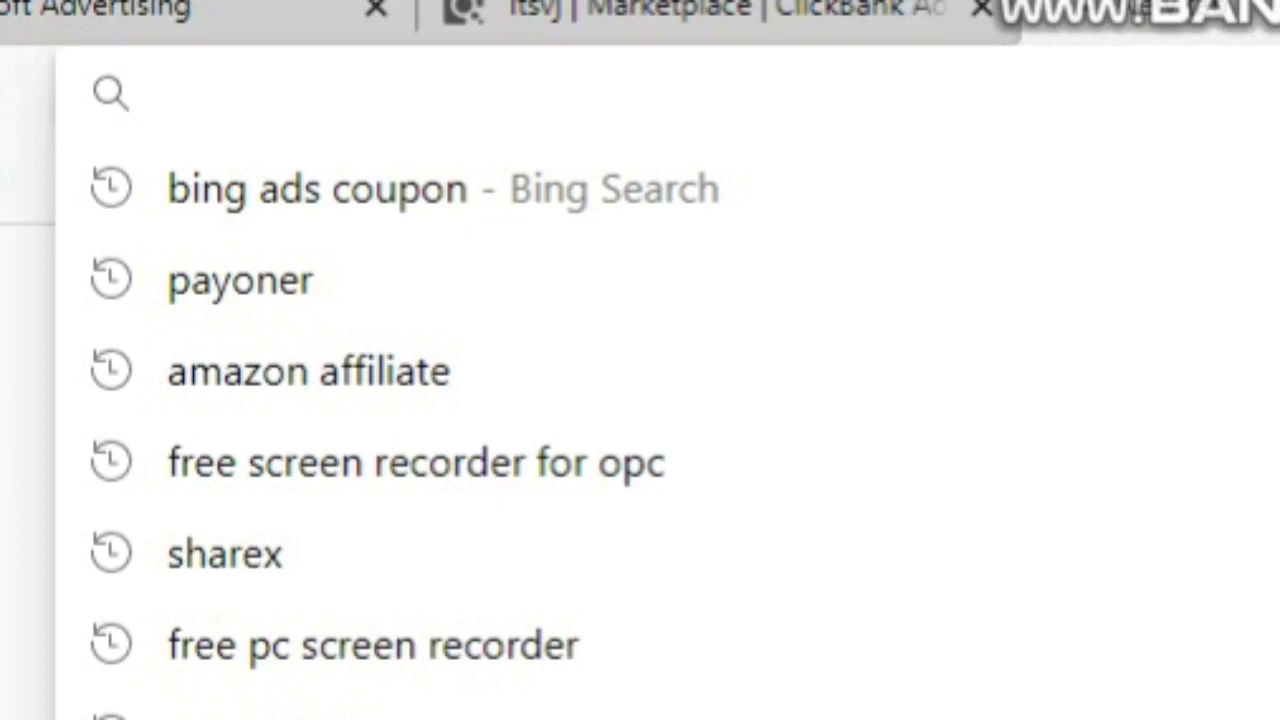
pyautogui.write('13')
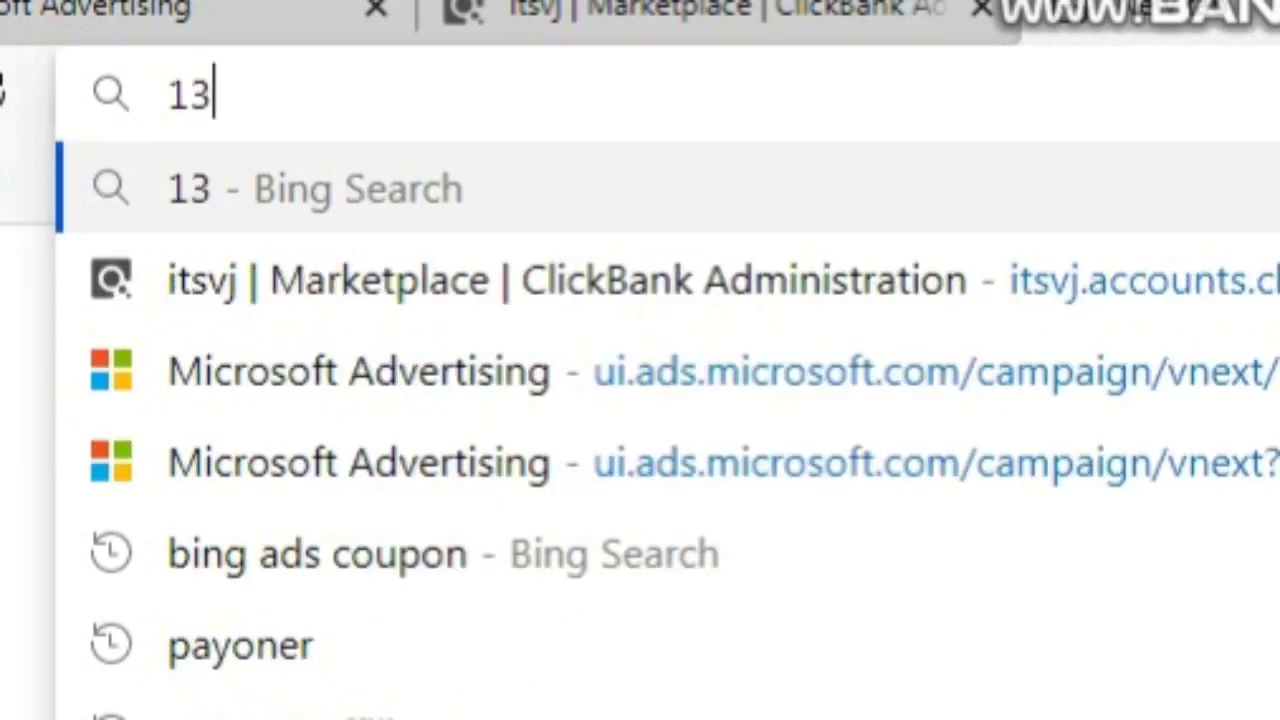
pyautogui.write('7$ ')
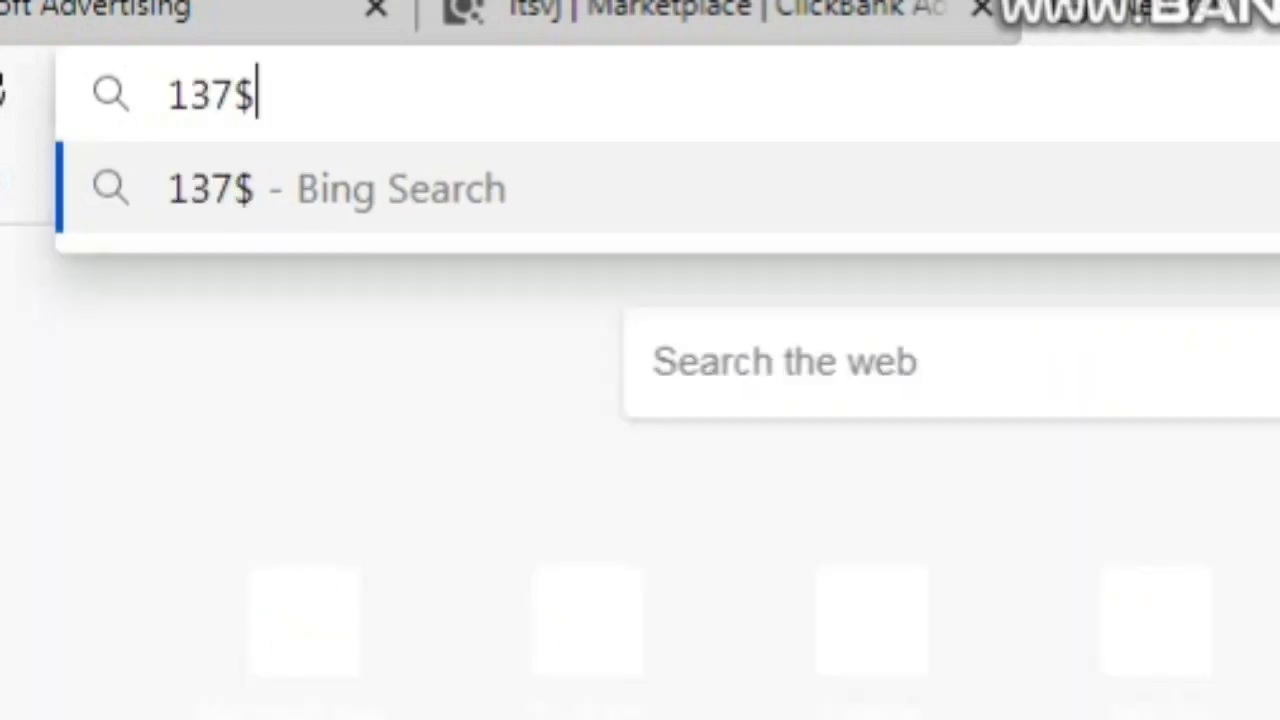
pyautogui.write('in ru')
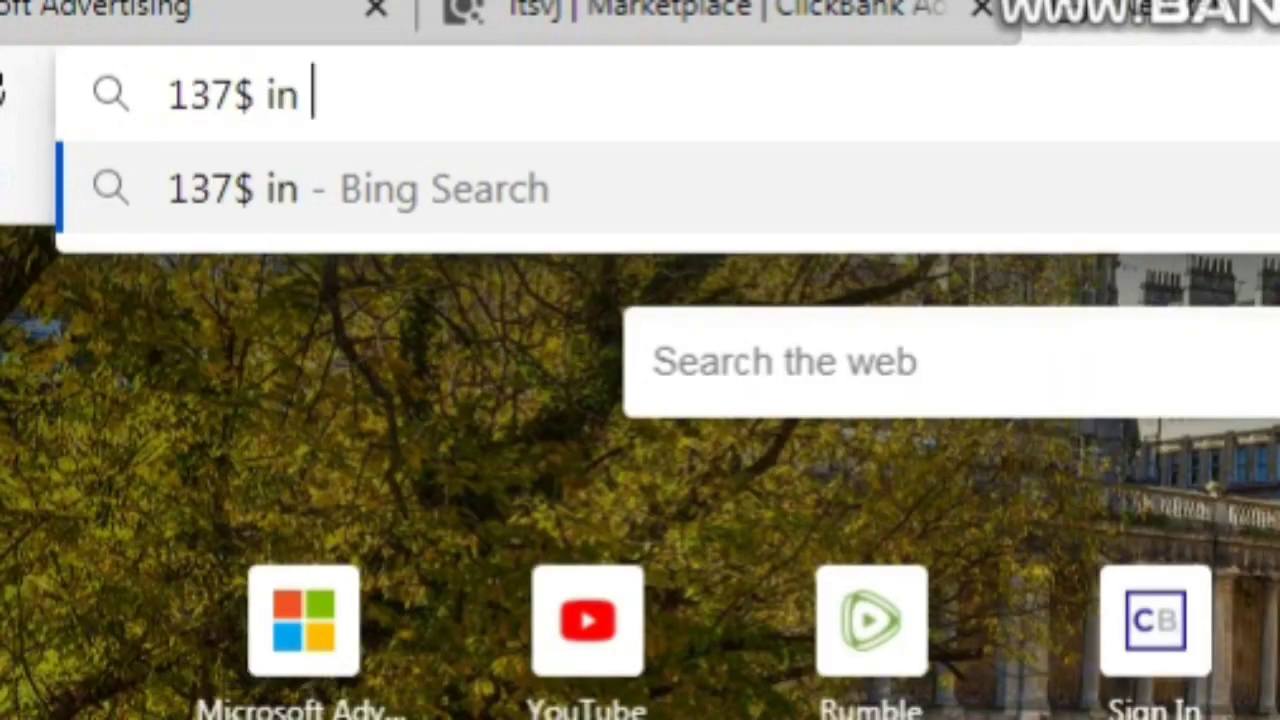
pyautogui.write('pees')
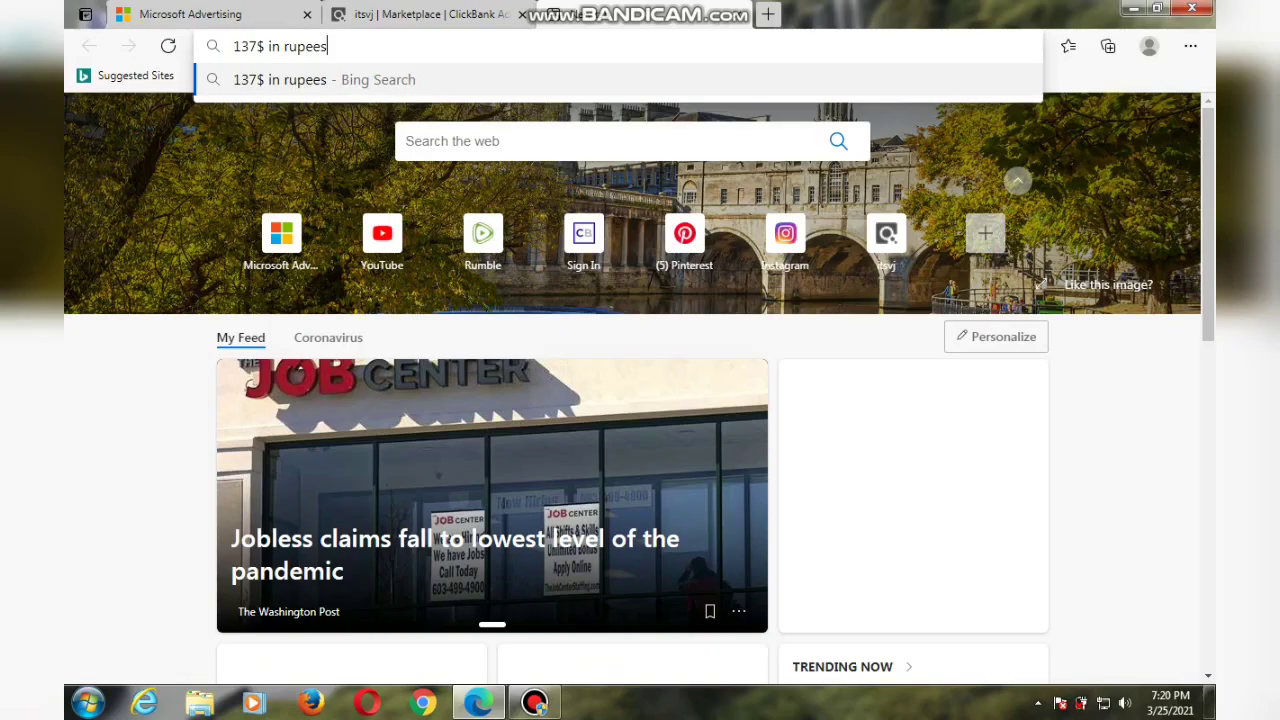
pyautogui.press('Return')
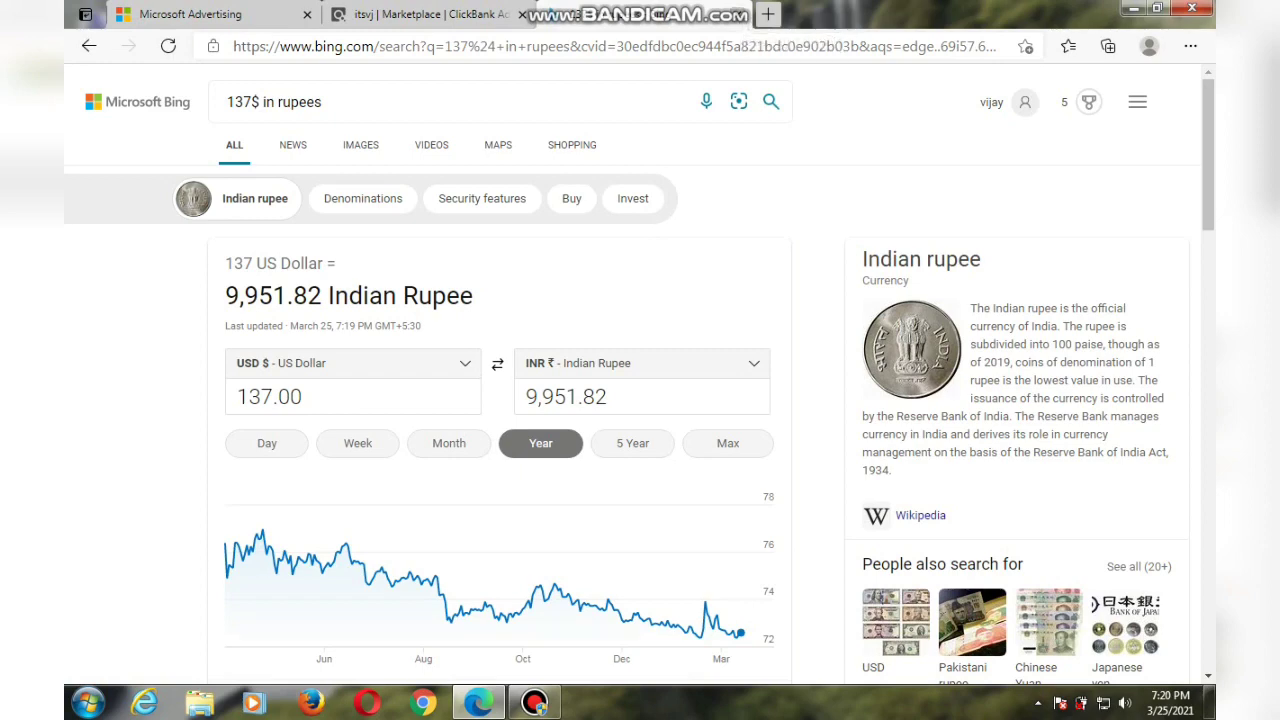
pyautogui.click(740, 14)
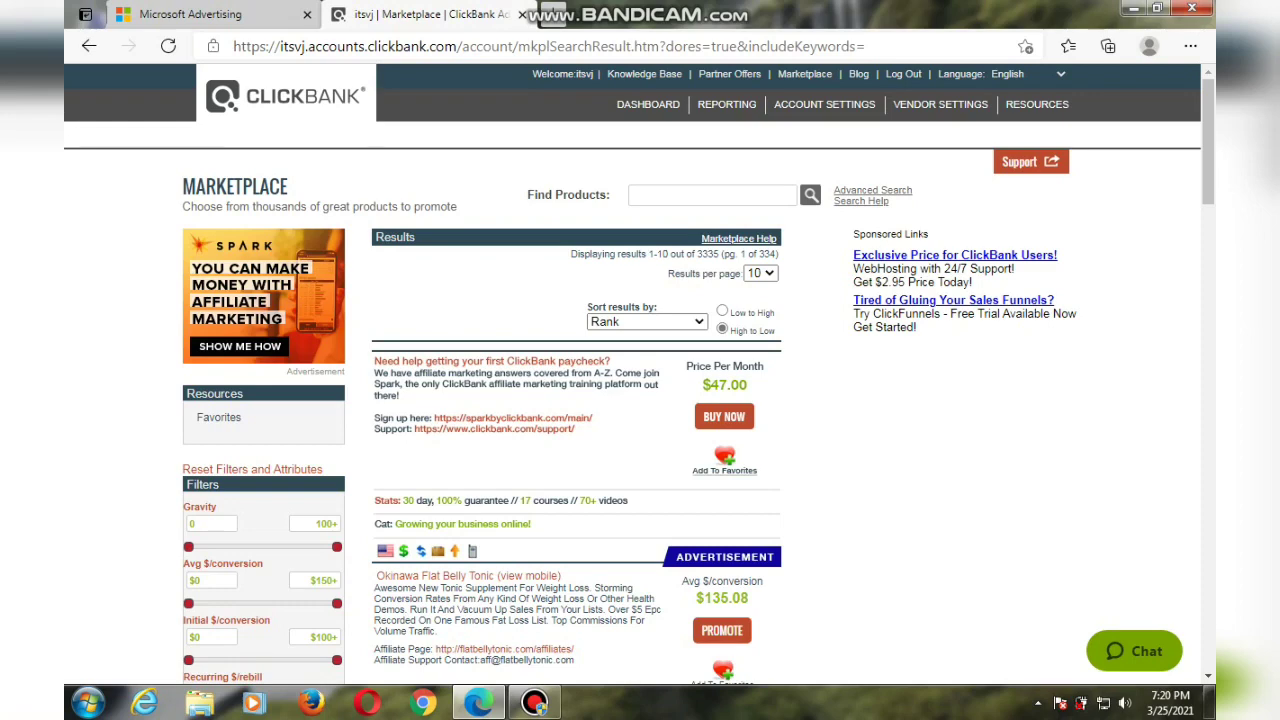
# Review the Okinawa Flat Belly Tonic and Carbofix listings in ClickBank, and check the cfix campaign's figures in Microsoft Advertising.
pyautogui.scroll(-1, 640, 366)
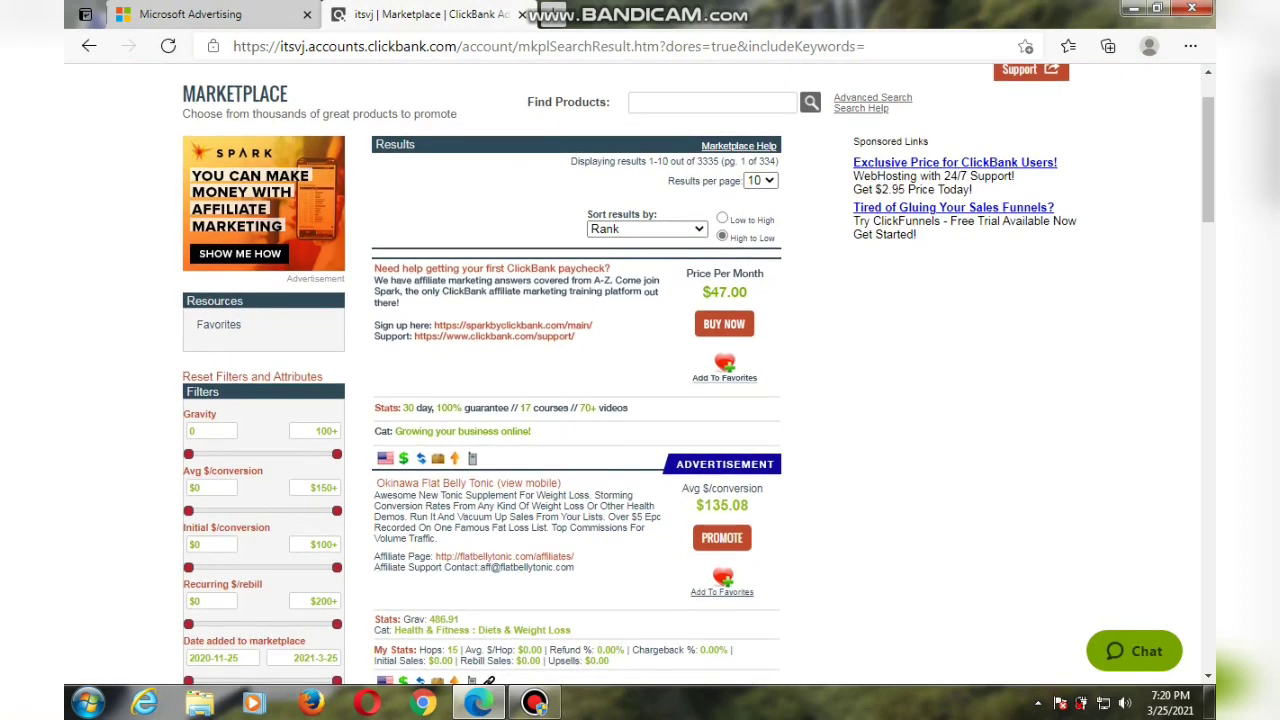
pyautogui.scroll(-3, 640, 370)
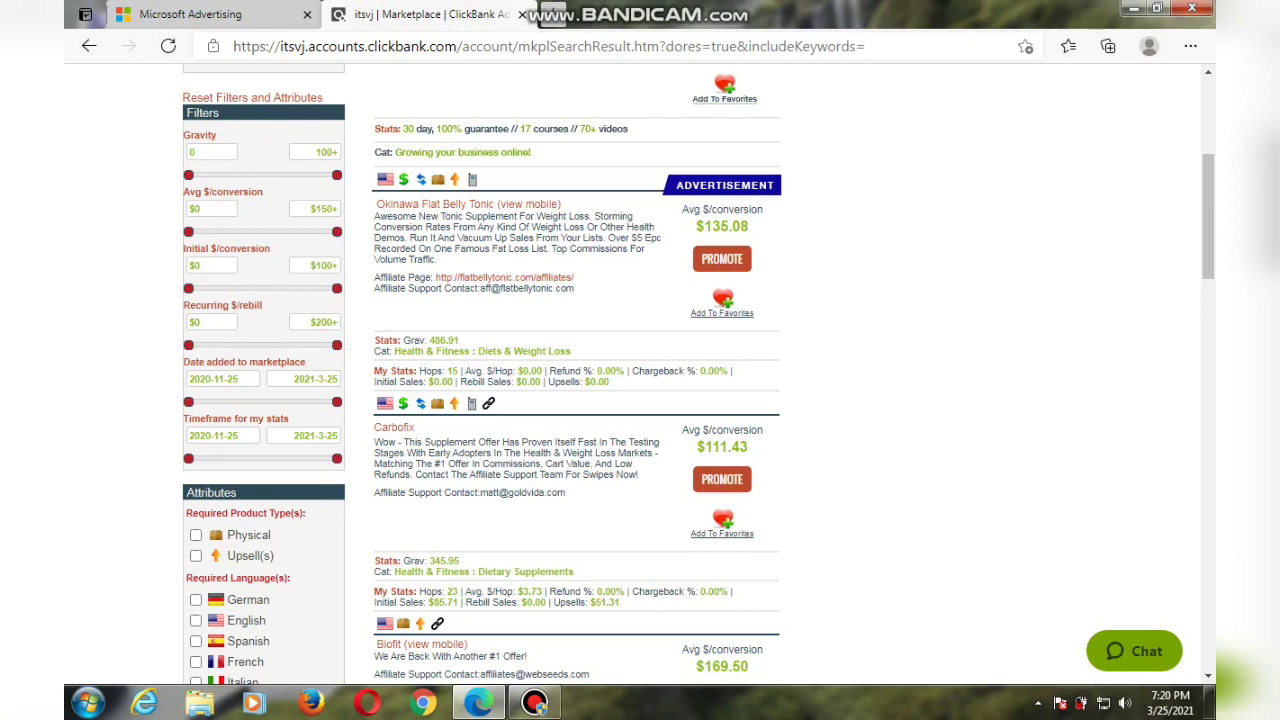
pyautogui.click(190, 14)
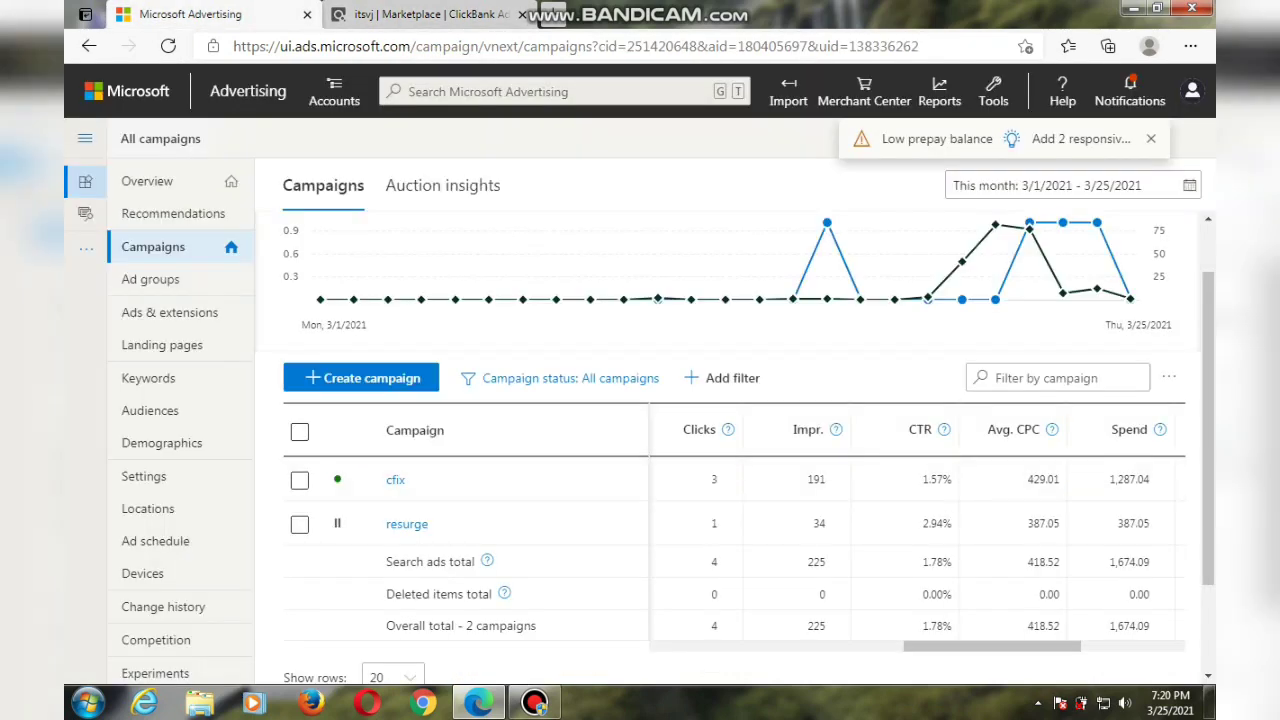
pyautogui.scroll(-1, 640, 452)
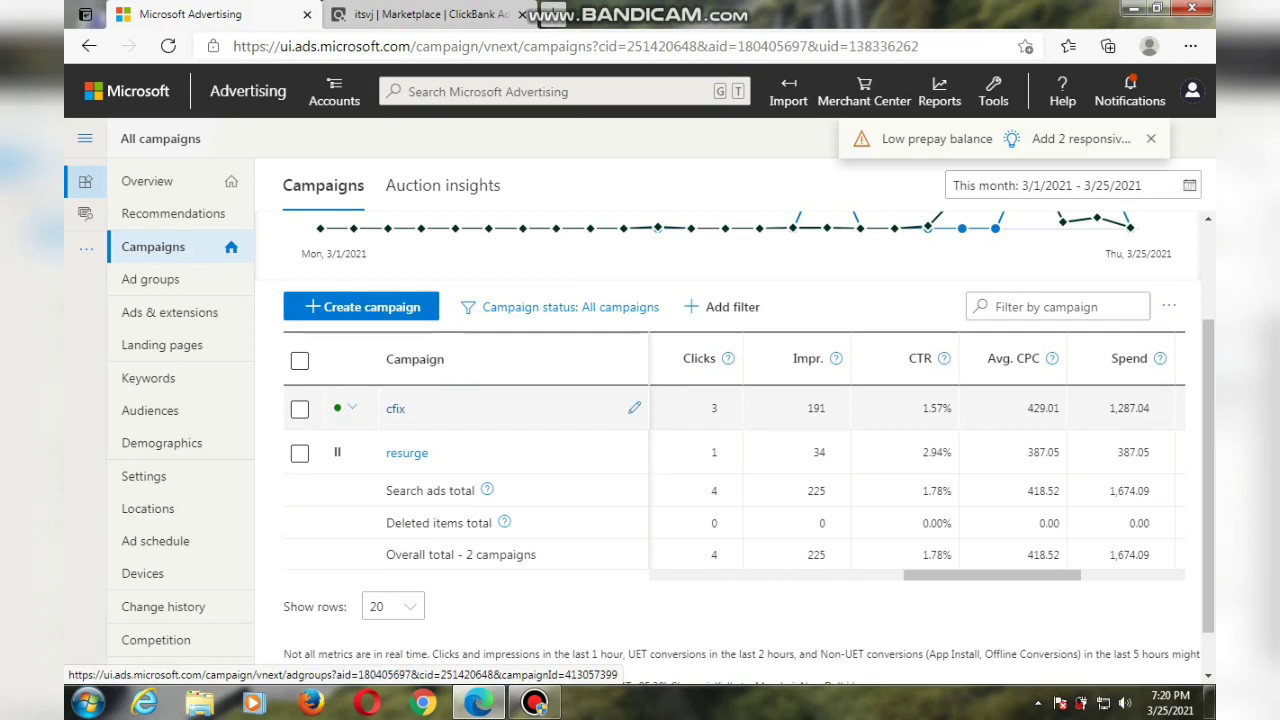
# Open the cfix campaign and examine all columns of its carbofix 1 ad group, from delivery and bid to top impression rates.
pyautogui.click(395, 408)
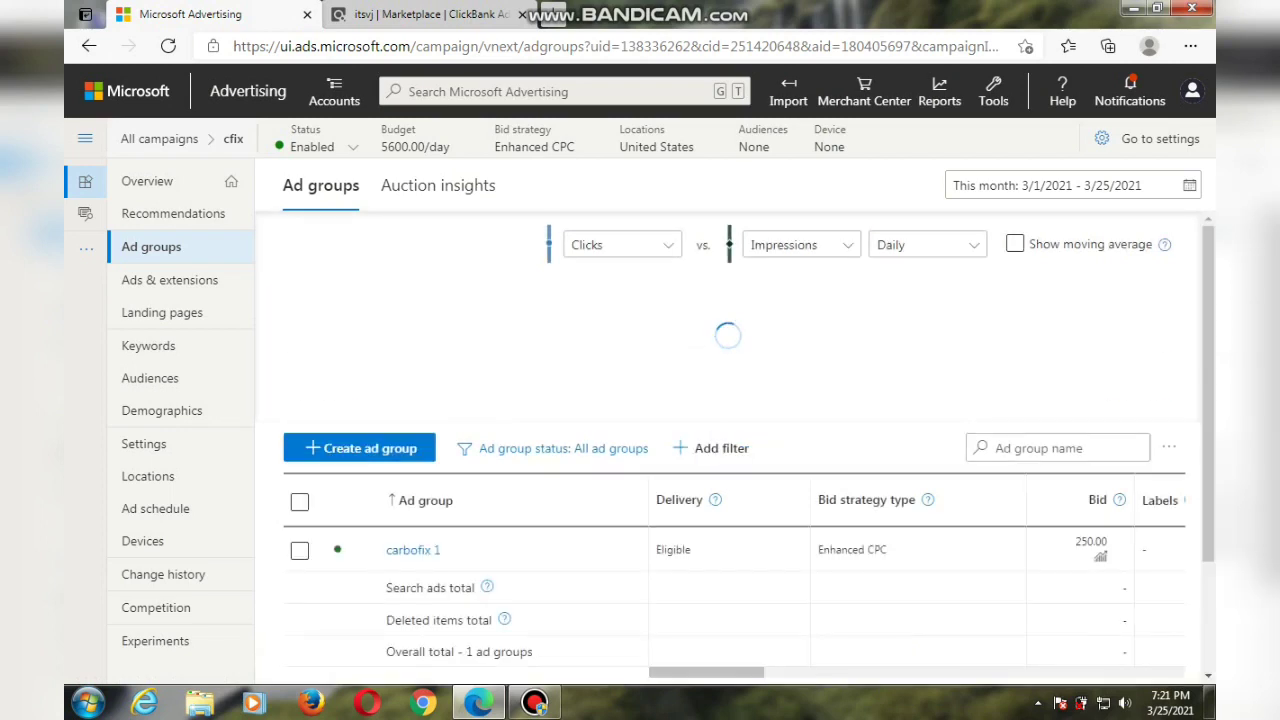
pyautogui.scroll(-1, 592, 330)
pyautogui.scroll(-1, 592, 330)
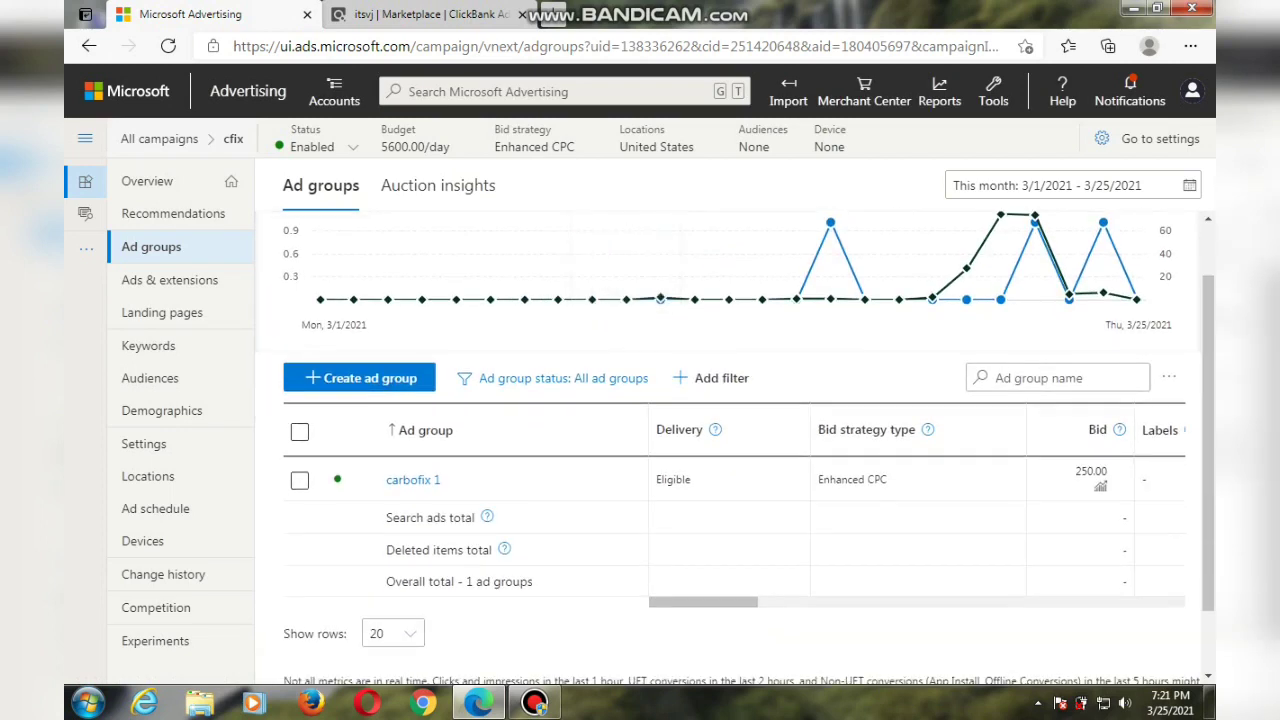
pyautogui.scroll(-2, 592, 330)
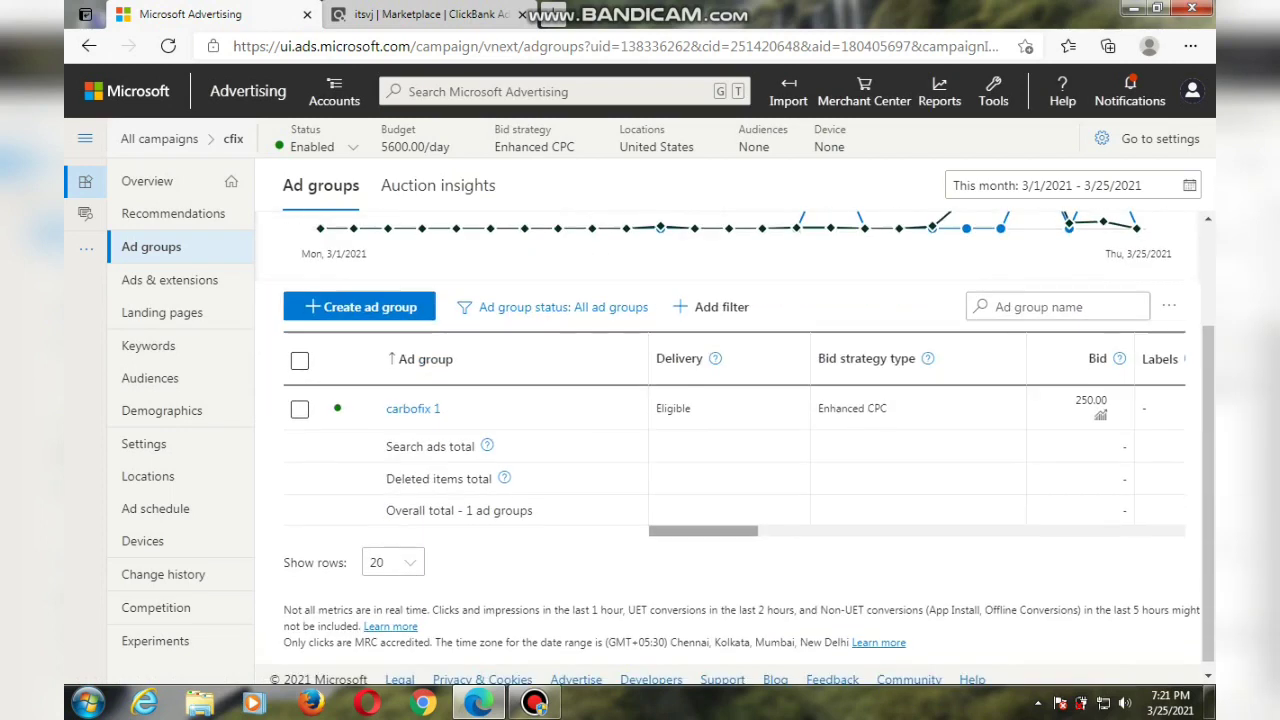
pyautogui.hscroll(1, 735, 450)
pyautogui.hscroll(2, 735, 450)
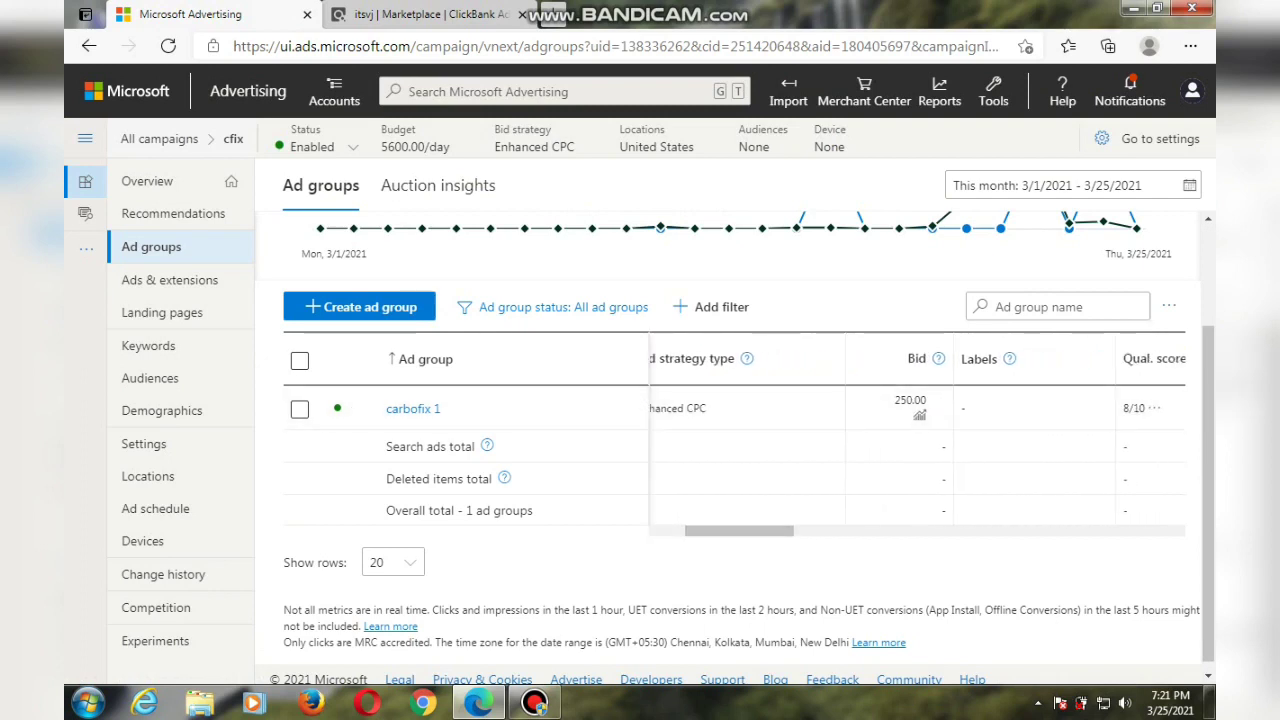
pyautogui.hscroll(2, 735, 450)
pyautogui.hscroll(5, 917, 430)
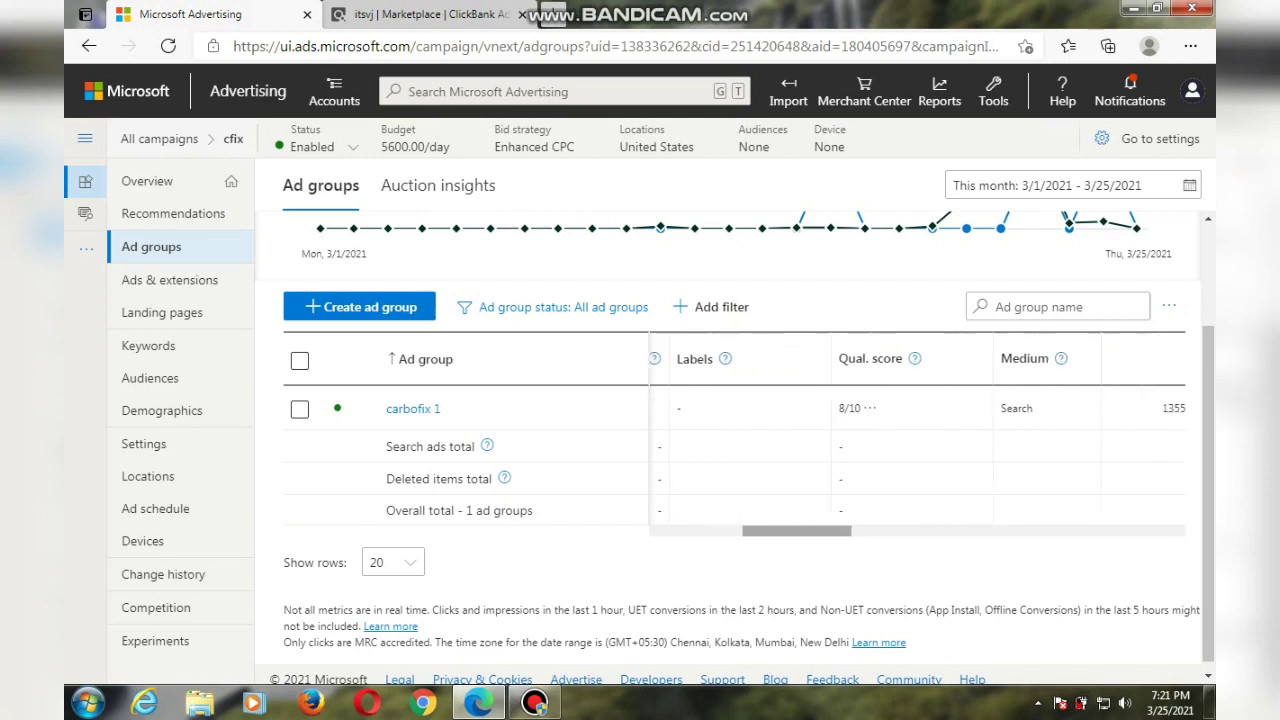
pyautogui.hscroll(4, 917, 430)
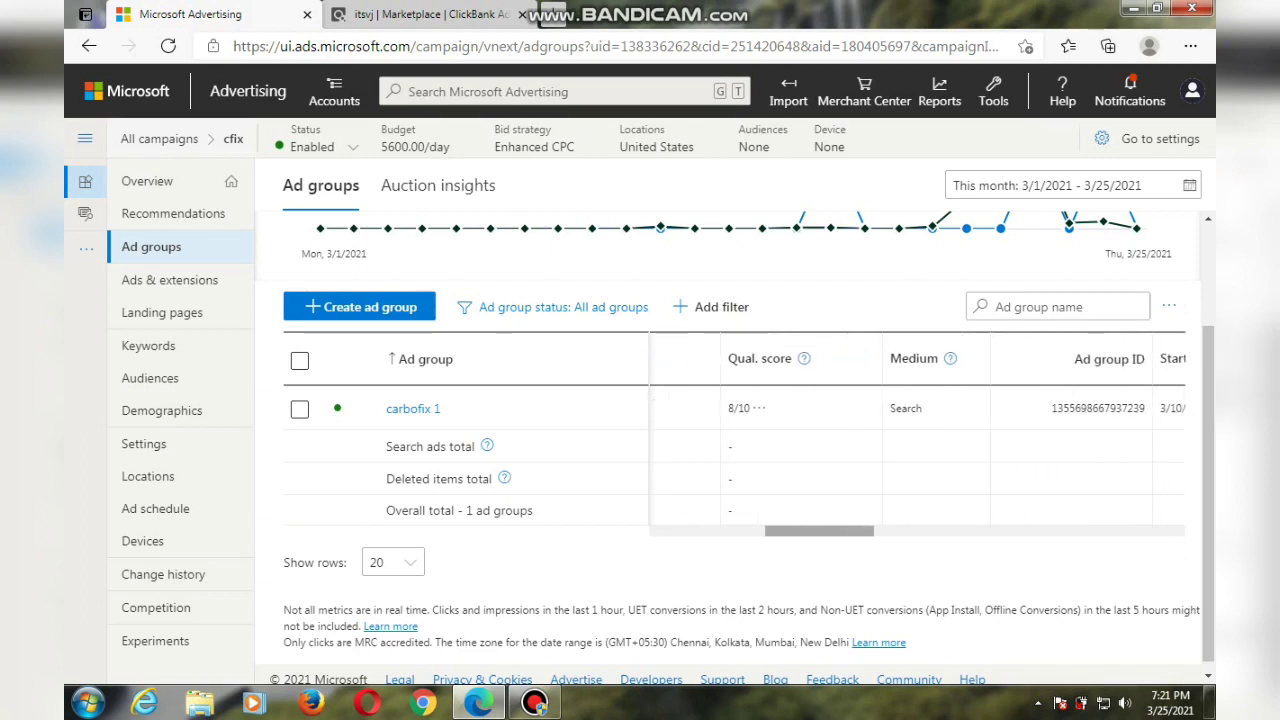
pyautogui.hscroll(6, 917, 430)
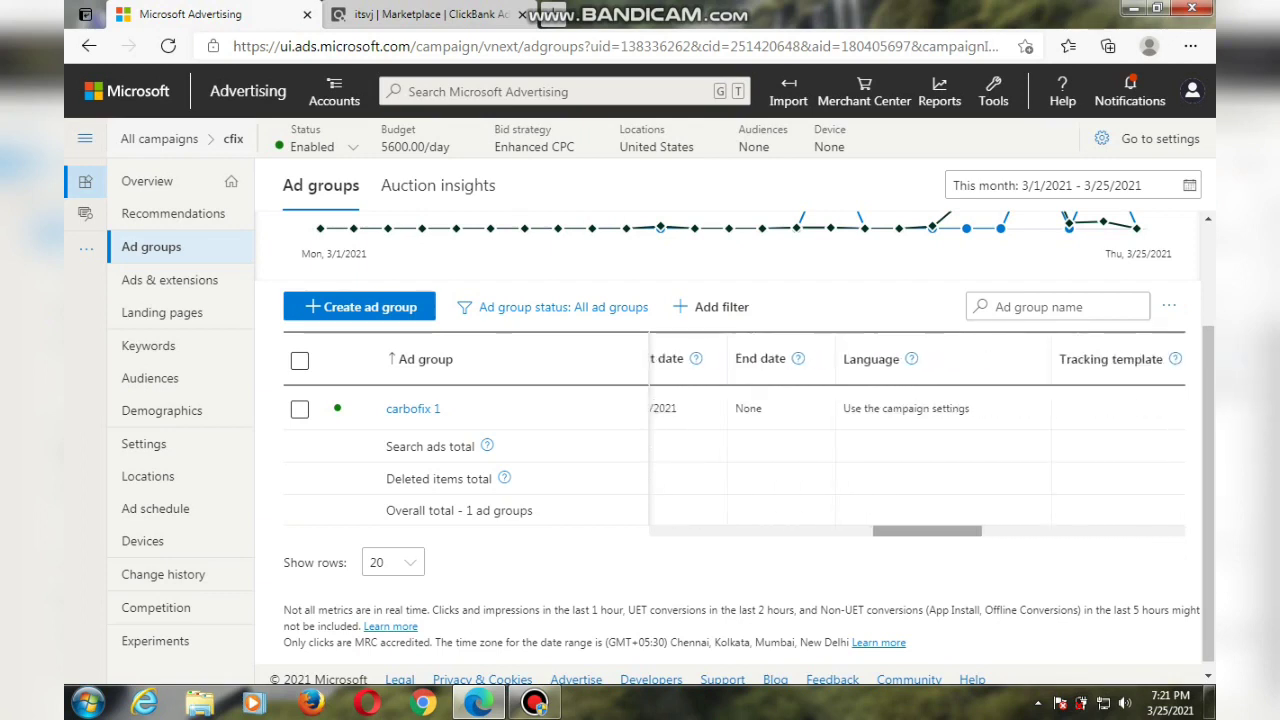
pyautogui.hscroll(1, 917, 430)
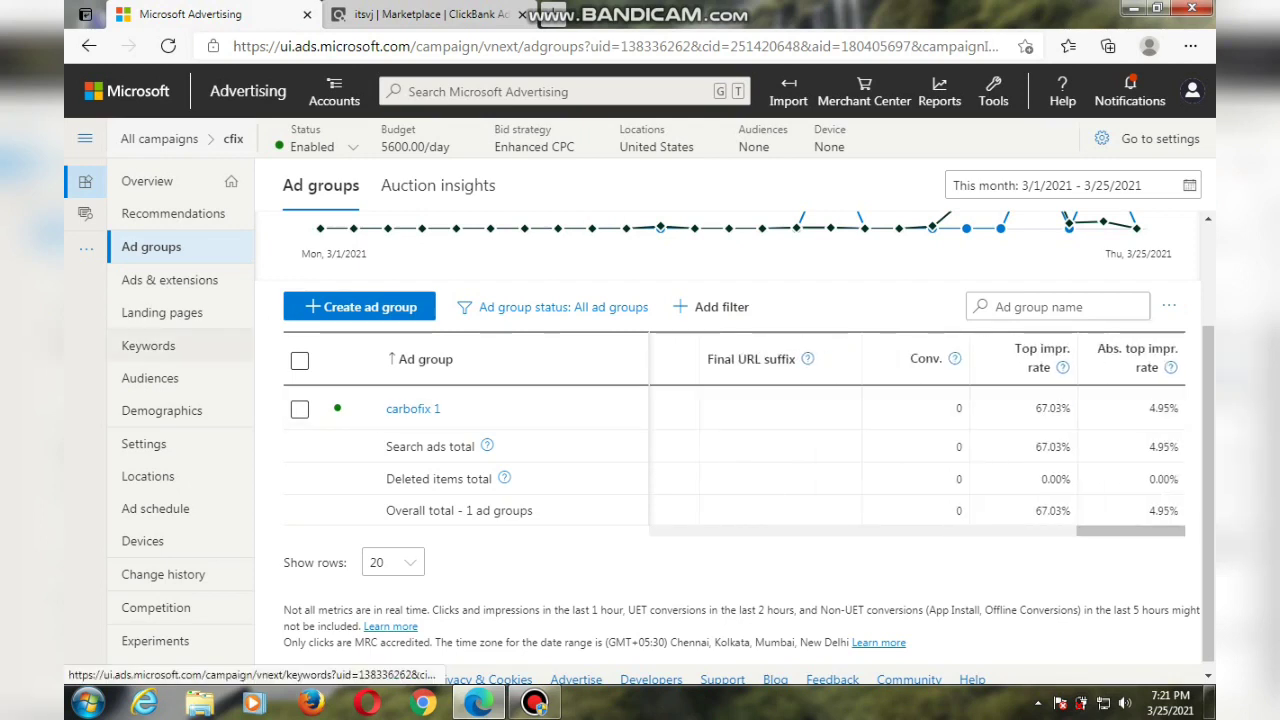
# Open the cfix campaign's keywords and review the status and match type of each, from carbofix to carbofix pills.
pyautogui.click(148, 345)
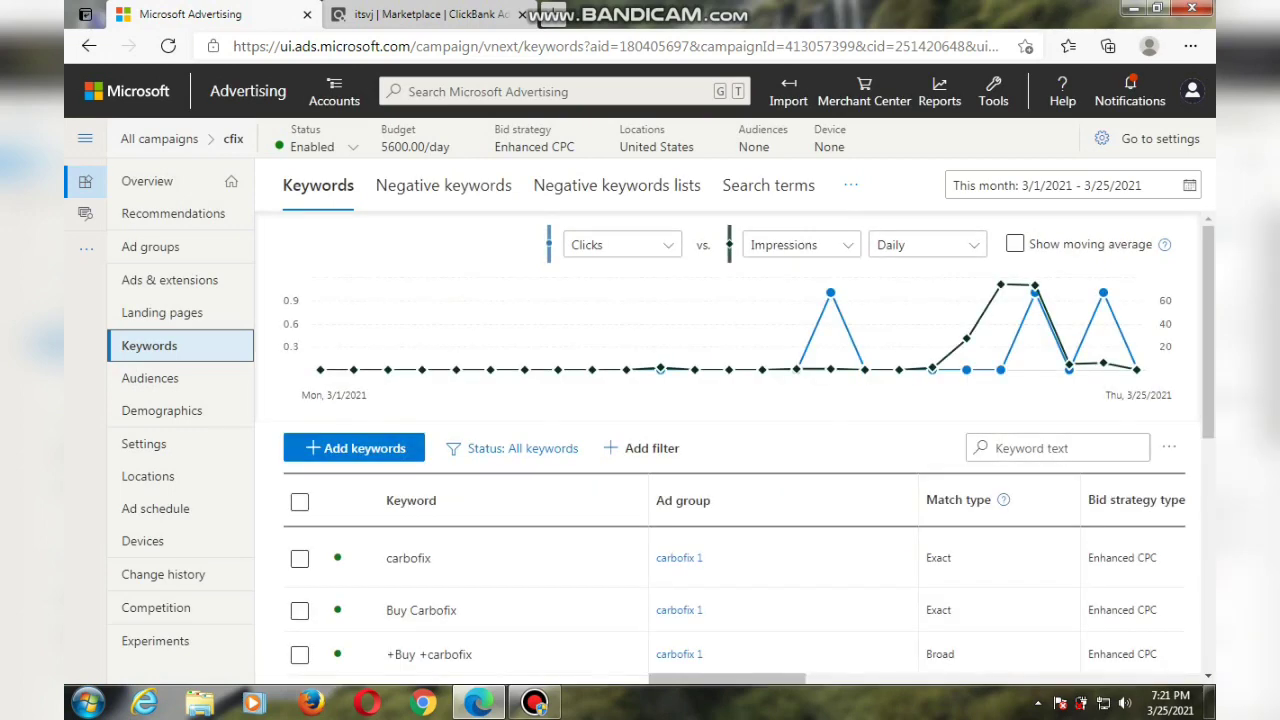
pyautogui.scroll(-3, 734, 448)
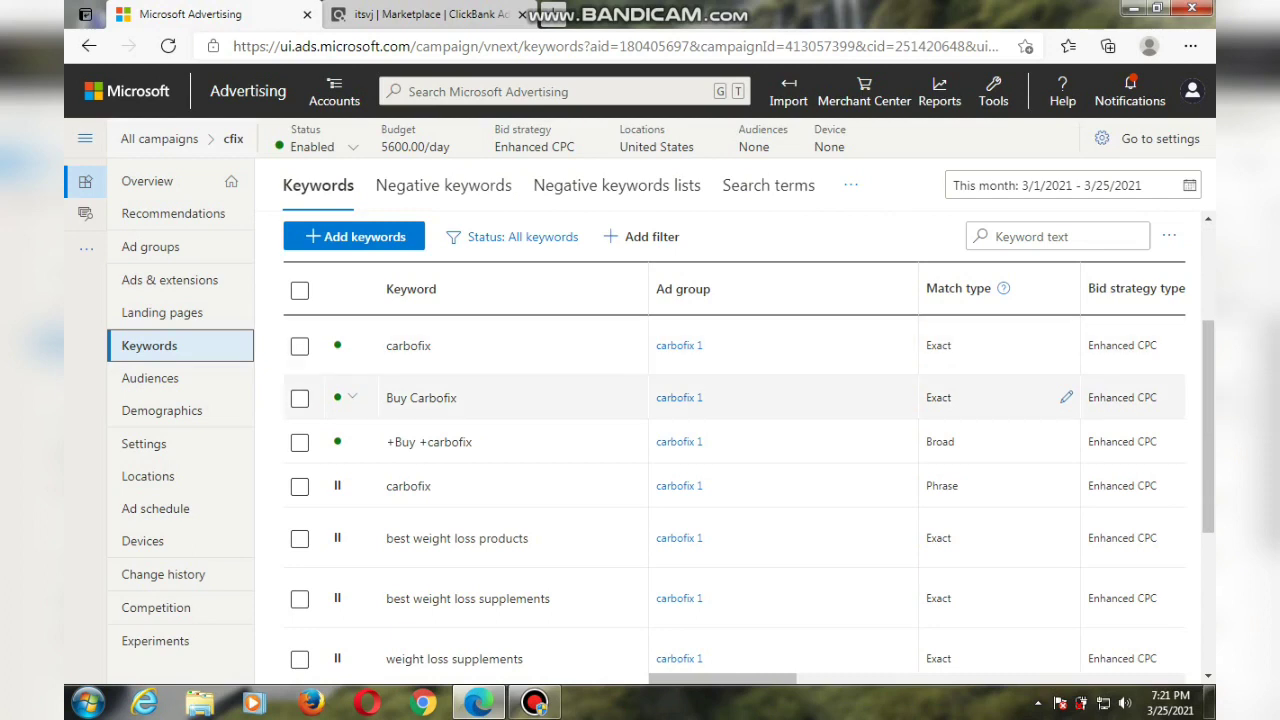
pyautogui.scroll(-2, 734, 400)
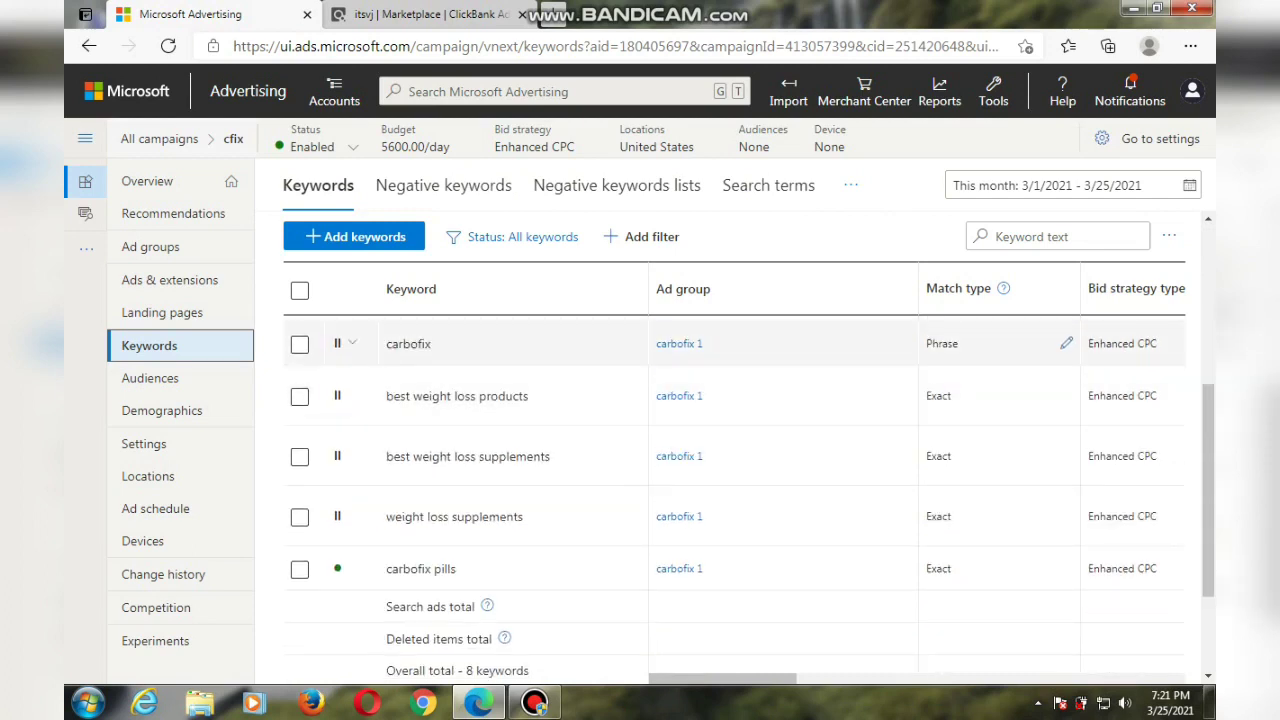
pyautogui.scroll(1, 734, 400)
pyautogui.scroll(1, 734, 467)
pyautogui.scroll(-1, 734, 467)
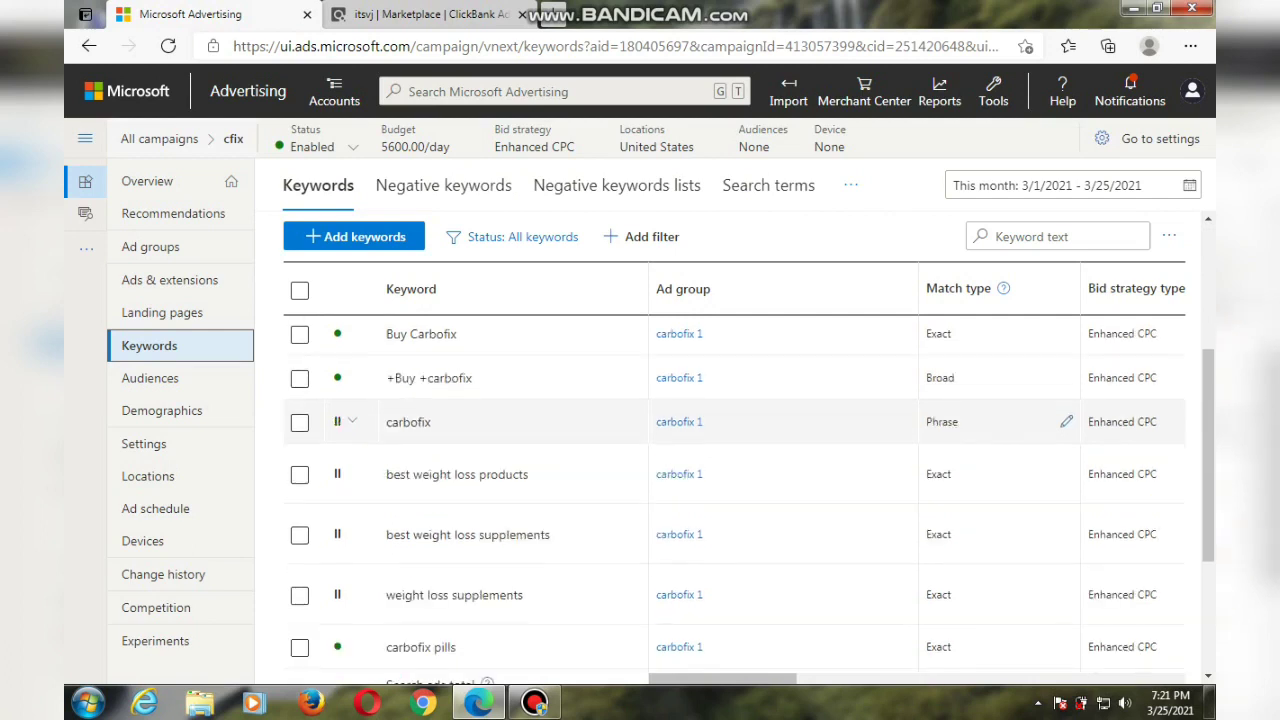
pyautogui.scroll(-1, 734, 467)
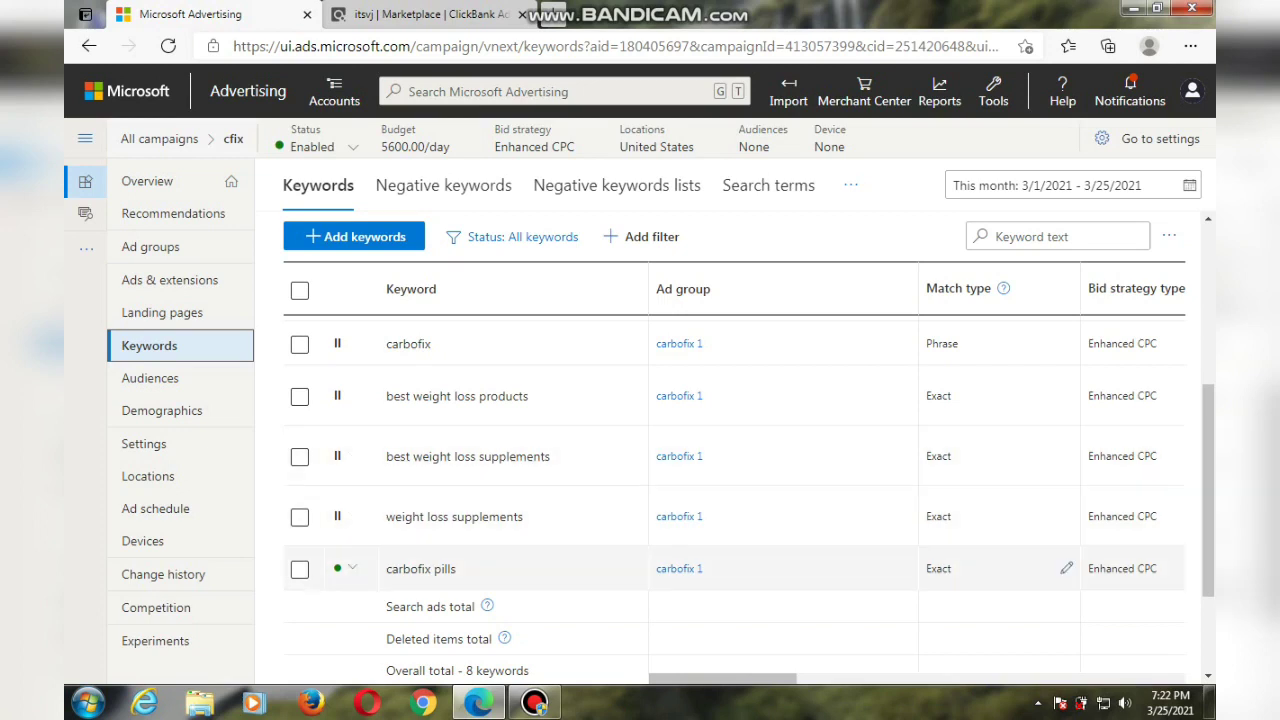
pyautogui.scroll(1, 734, 575)
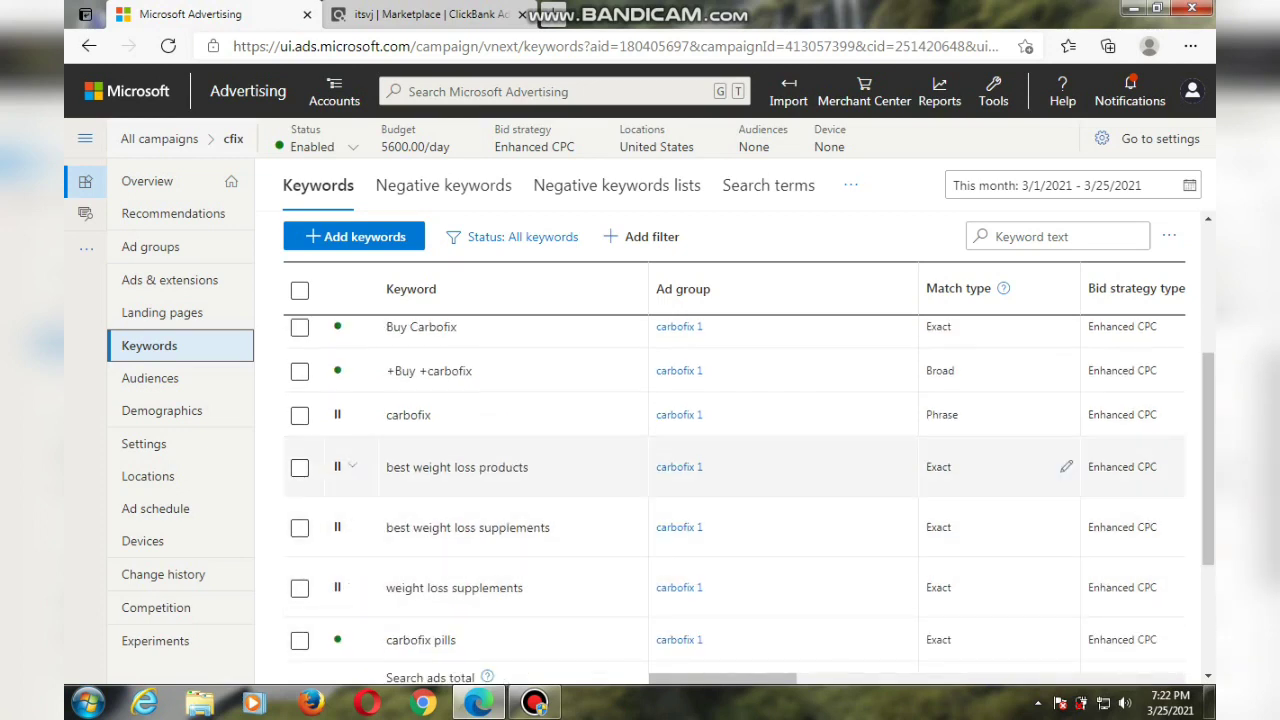
# Examine the paused weight loss keywords and the paused phrase-match carbofix keyword, leaving none of them selected.
pyautogui.moveTo(388, 467); pyautogui.dragTo(524, 588)
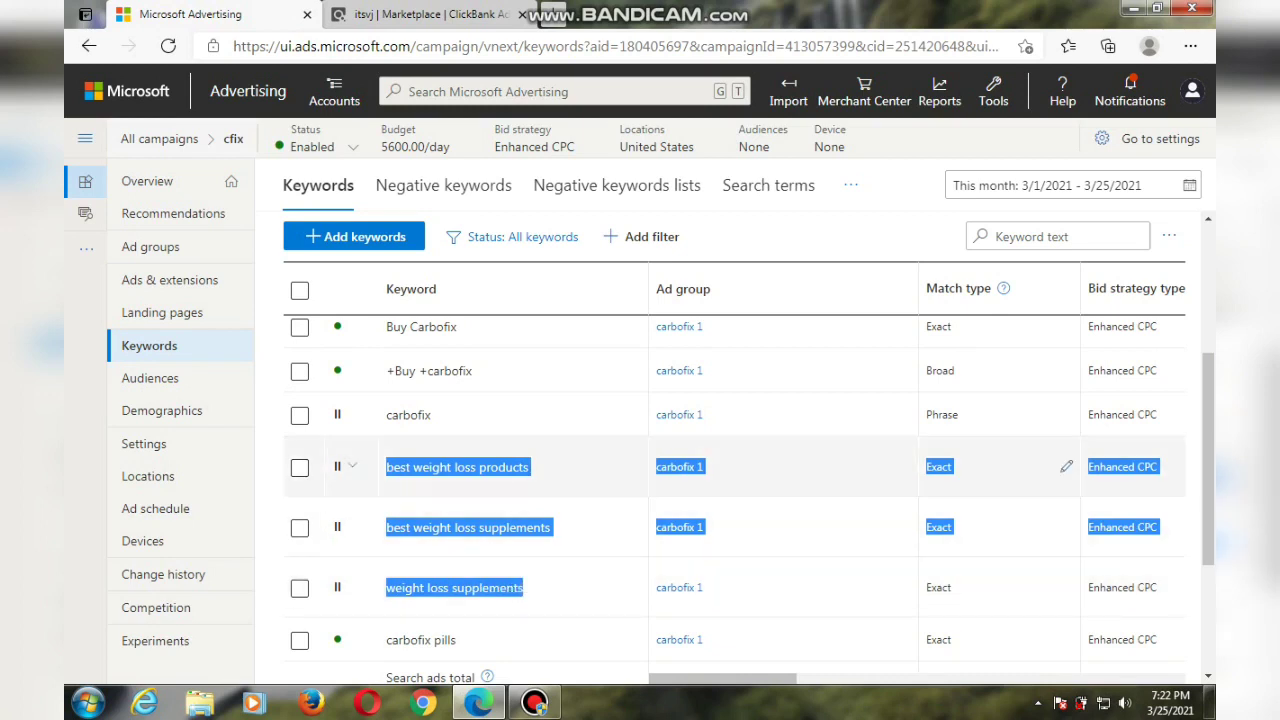
pyautogui.click(600, 467)
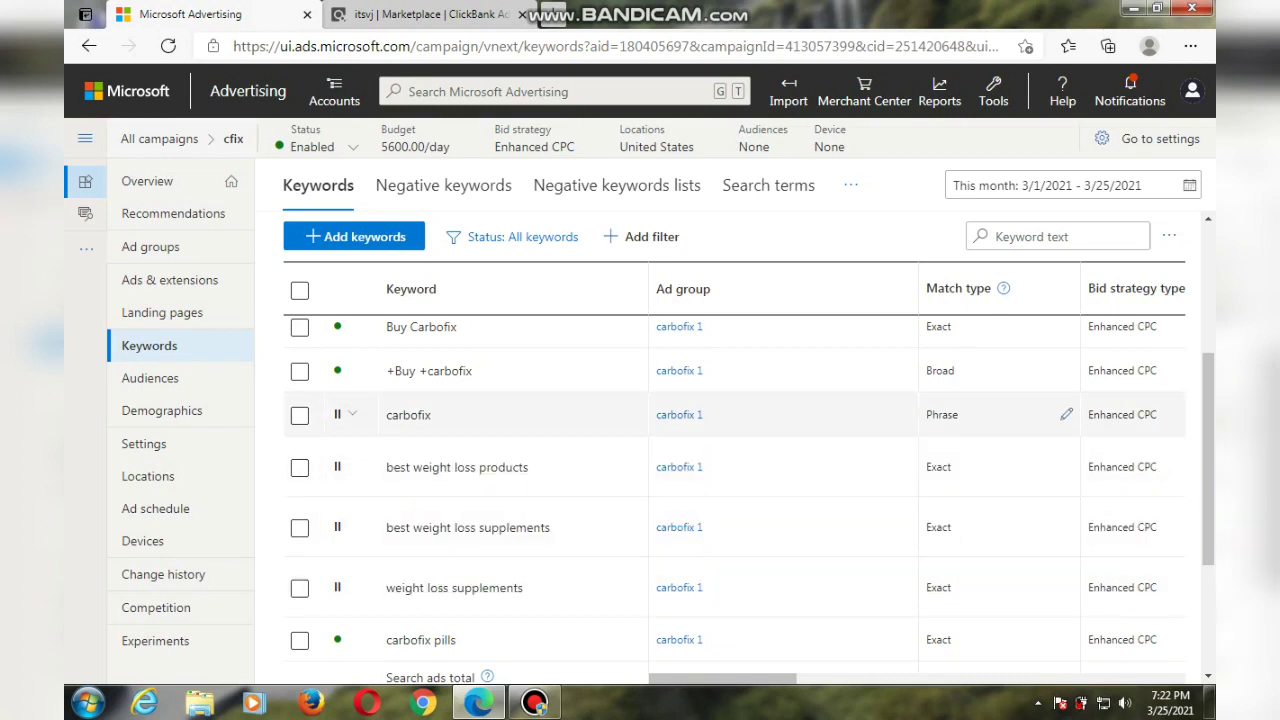
pyautogui.click(299, 415)
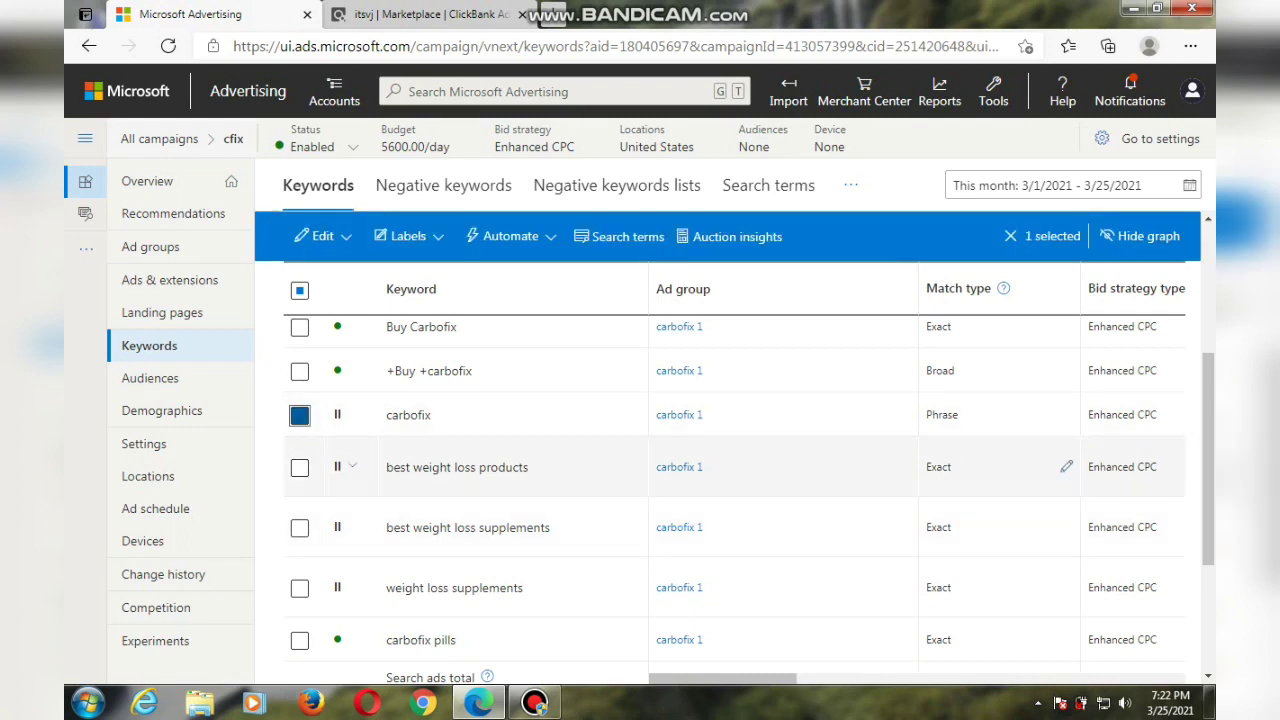
pyautogui.press('space')
pyautogui.scroll(1, 700, 480)
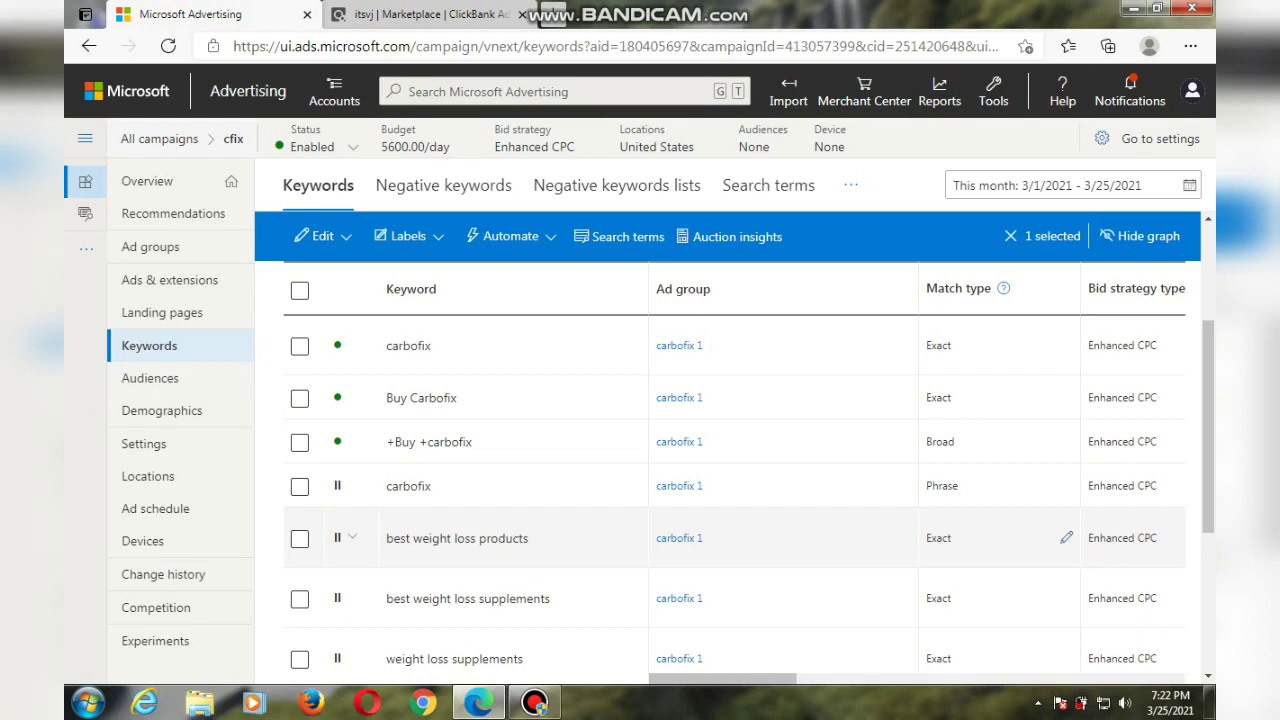
pyautogui.scroll(1, 730, 480)
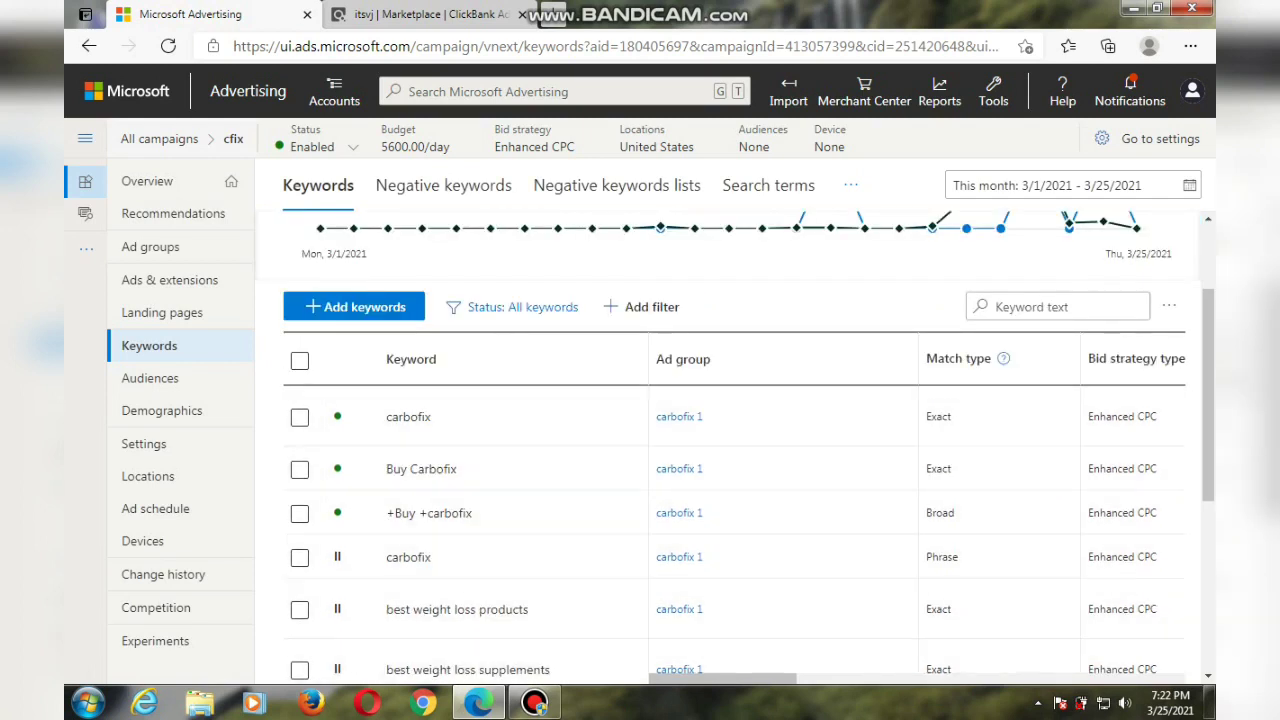
# Compare the keywords' bid strategy, delivery and bids, and open the bid settings of the exact-match carbofix keyword.
pyautogui.hscroll(5, 730, 520)
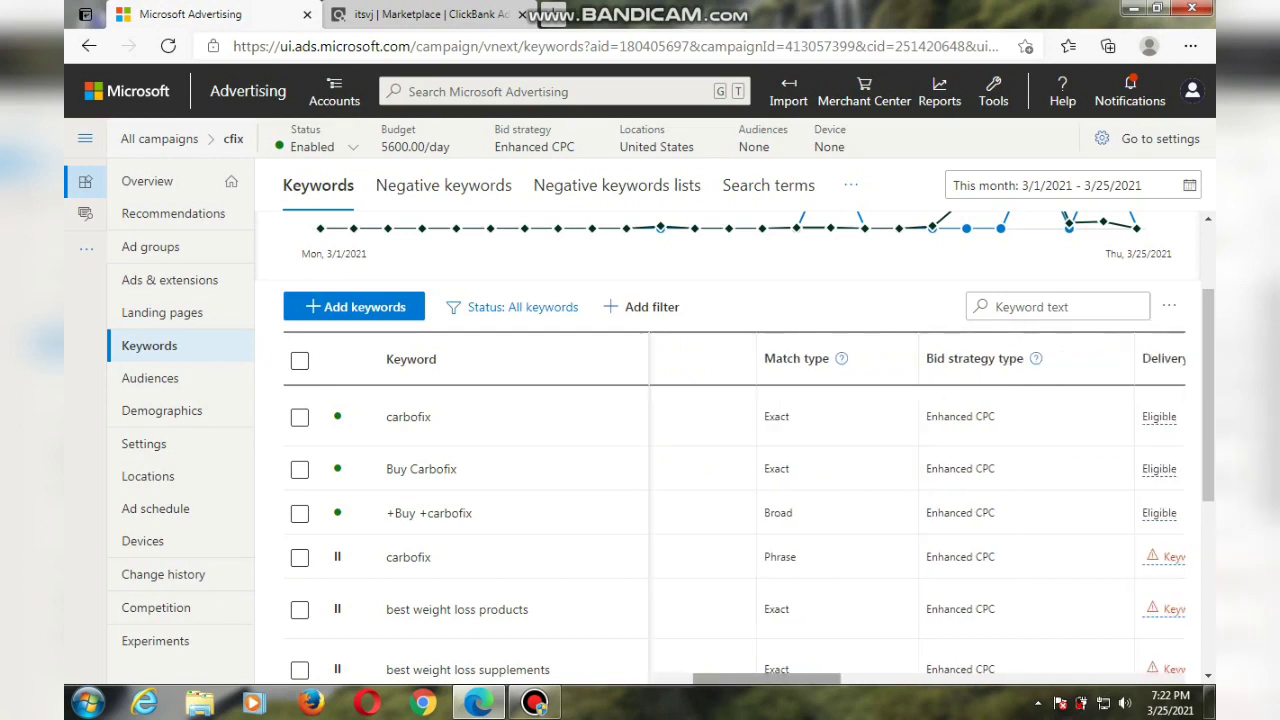
pyautogui.hscroll(5, 730, 520)
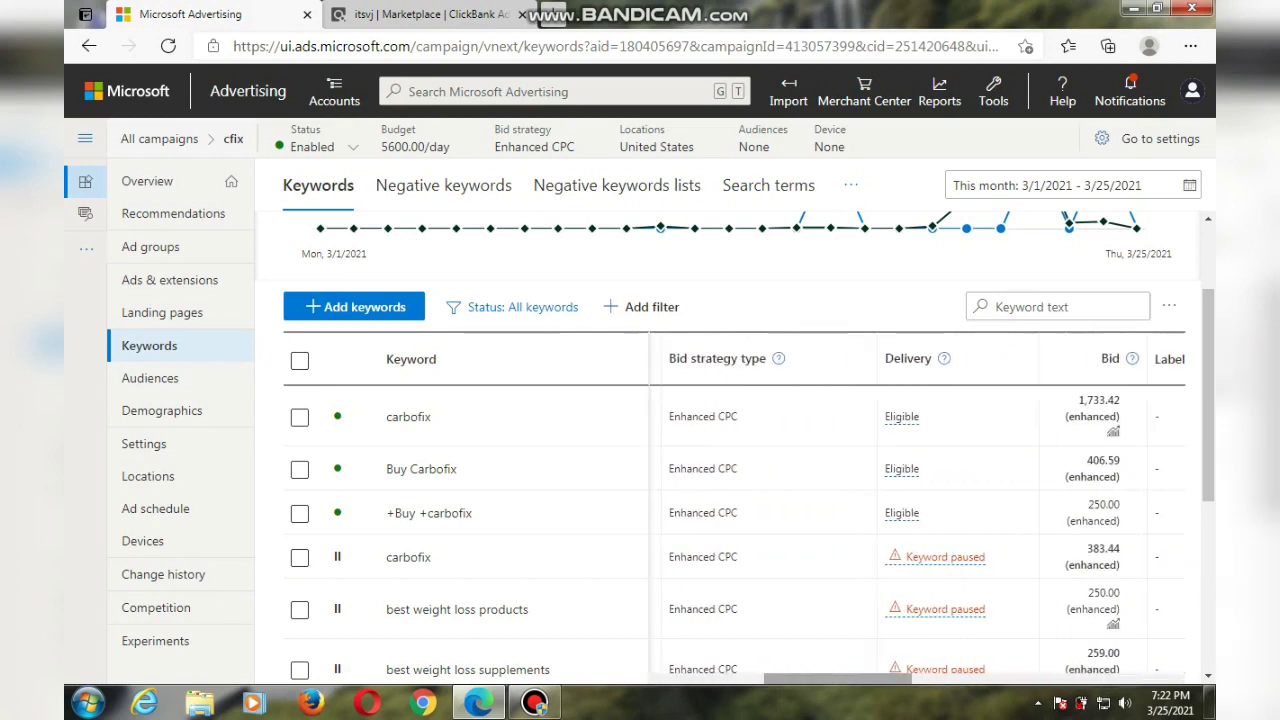
pyautogui.hscroll(5, 730, 520)
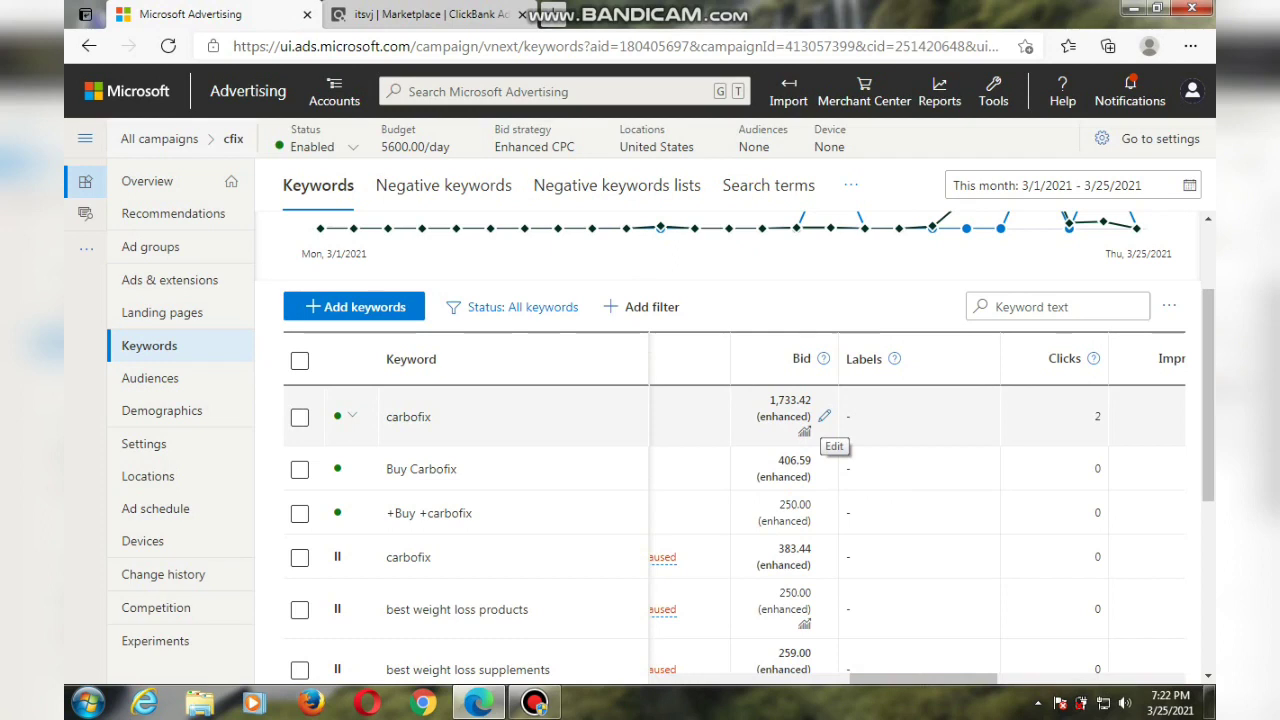
pyautogui.click(824, 416)
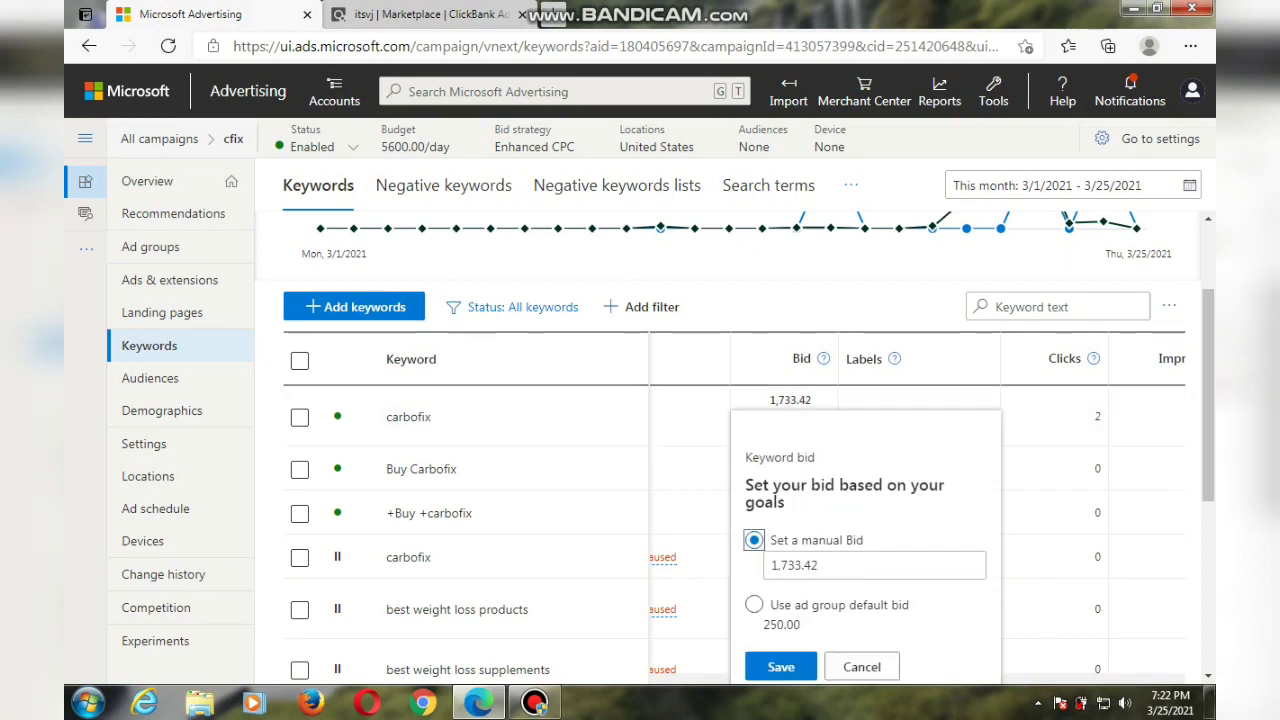
pyautogui.scroll(-1, 734, 450)
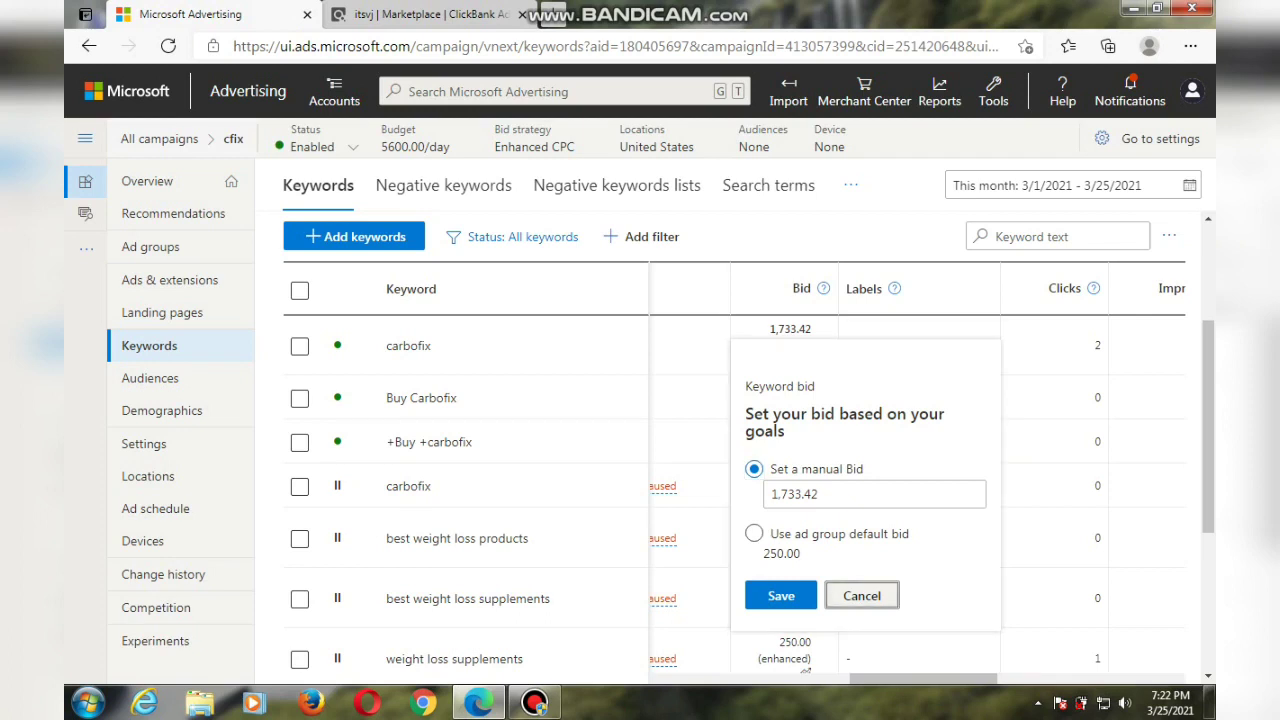
pyautogui.scroll(-1, 751, 475)
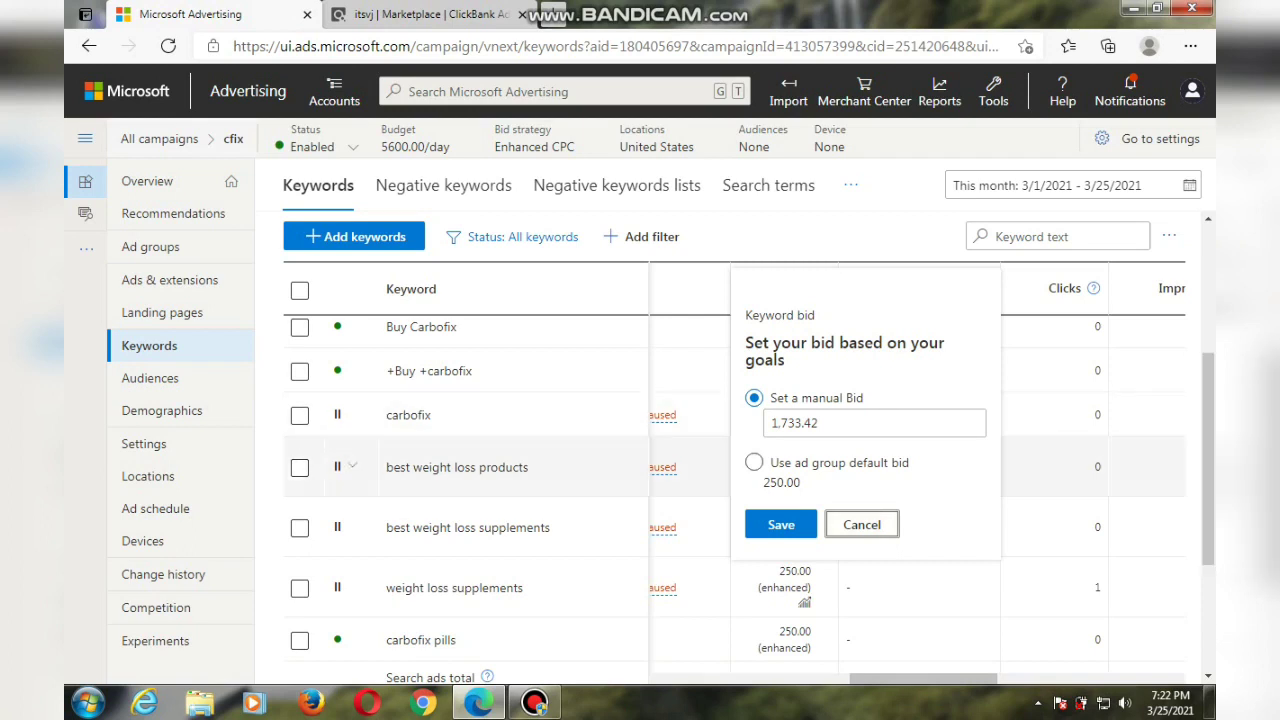
pyautogui.click(299, 467)
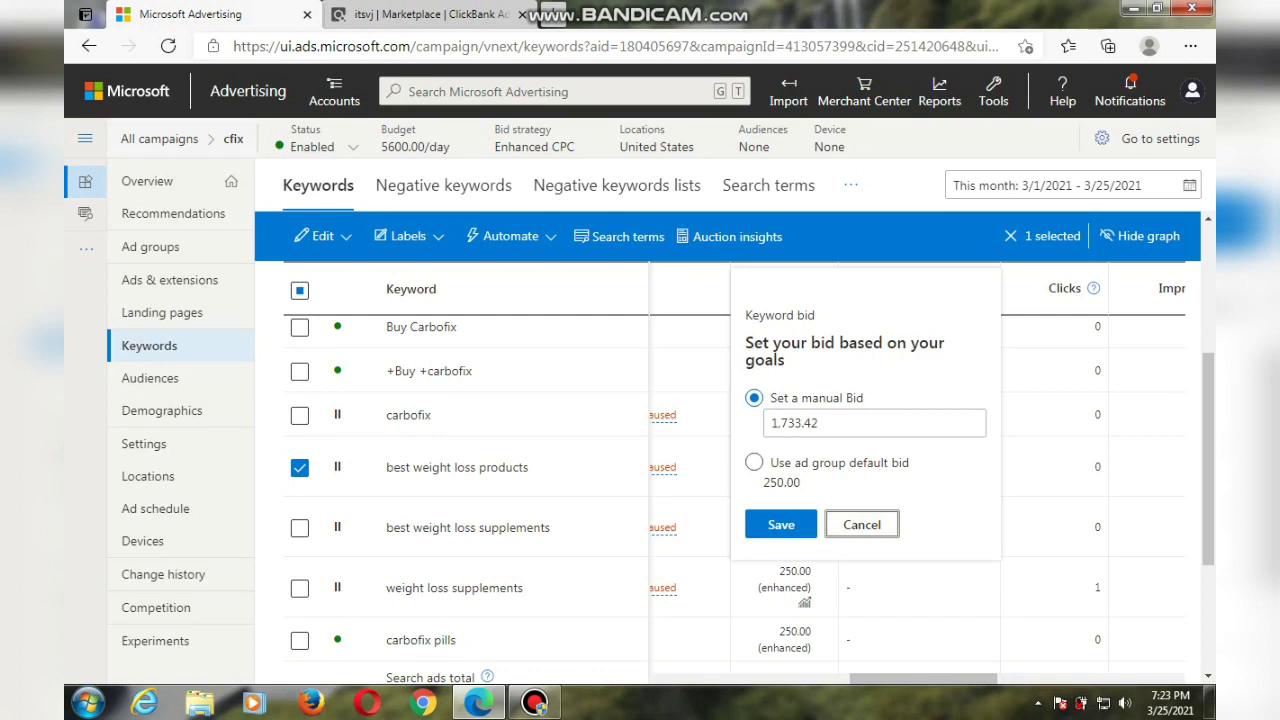
pyautogui.click(299, 467)
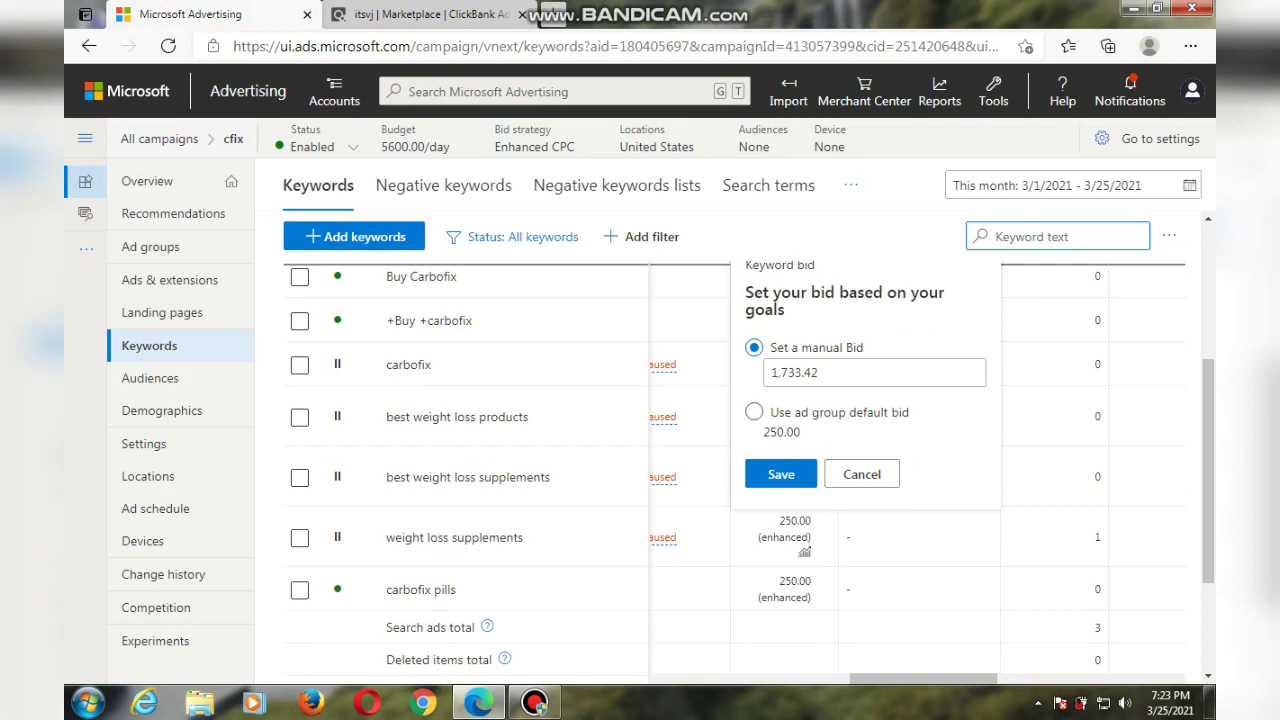
pyautogui.scroll(1, 700, 450)
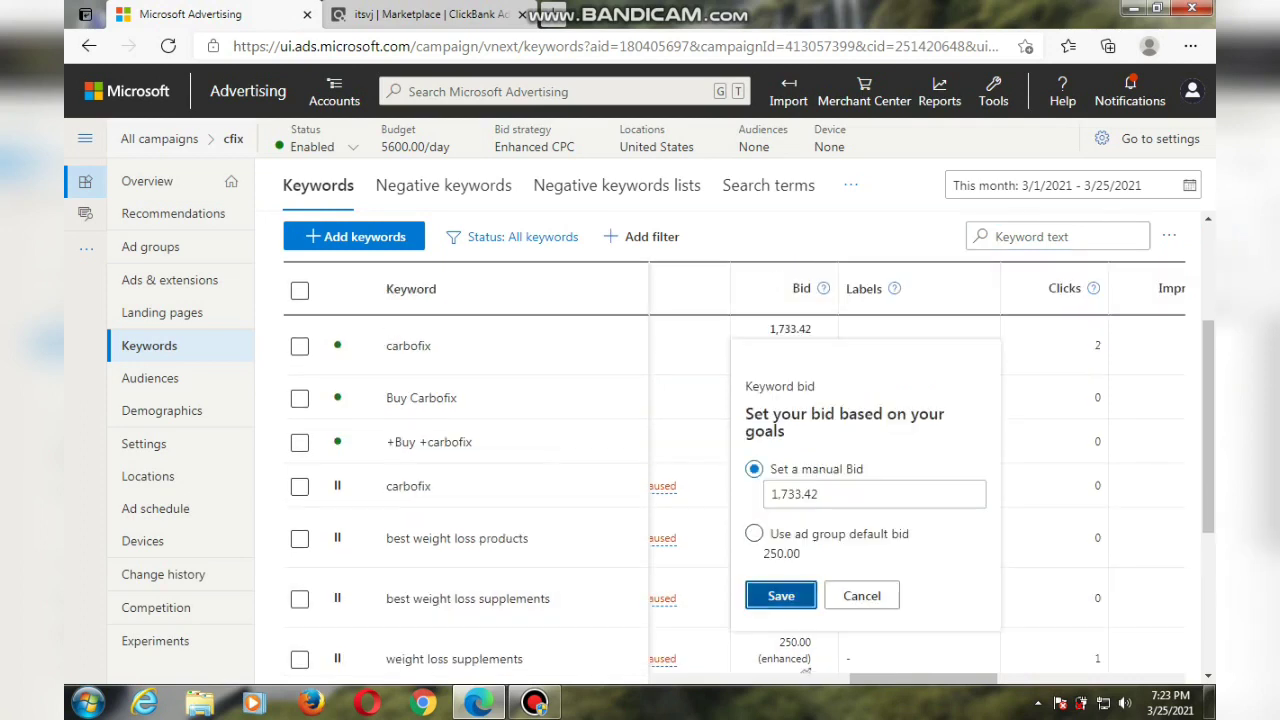
pyautogui.click(781, 595)
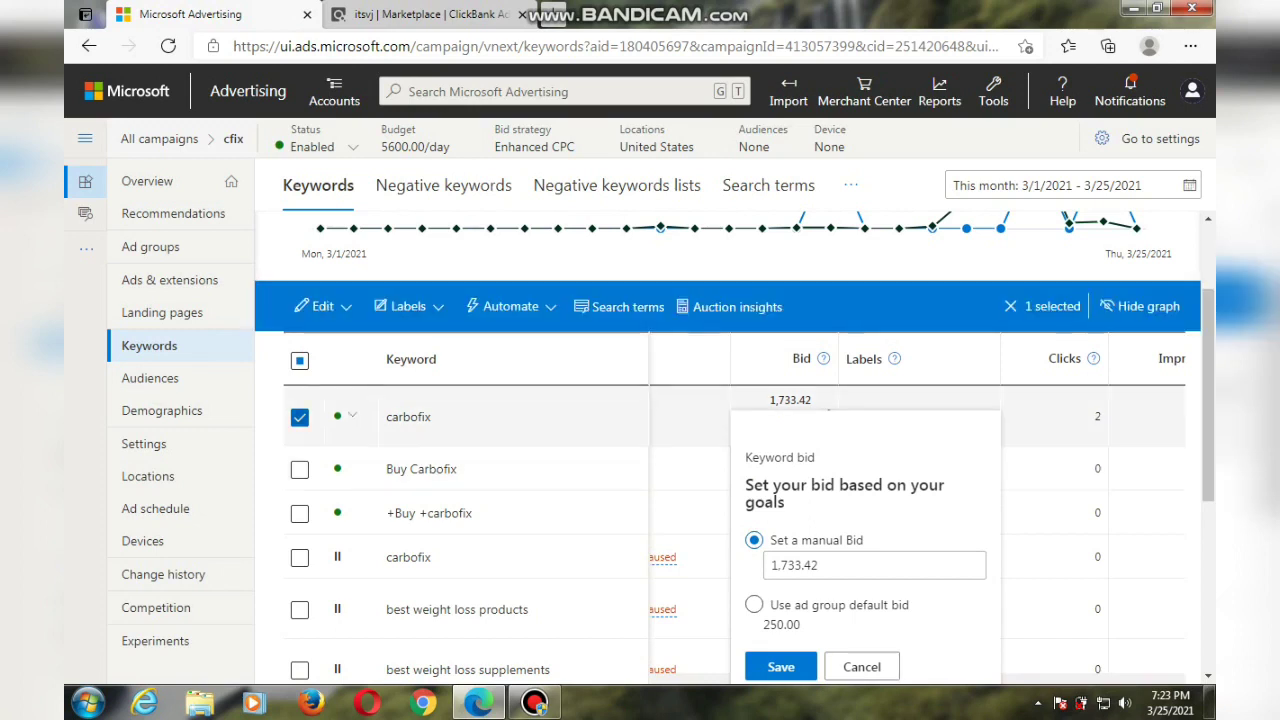
pyautogui.click(299, 417)
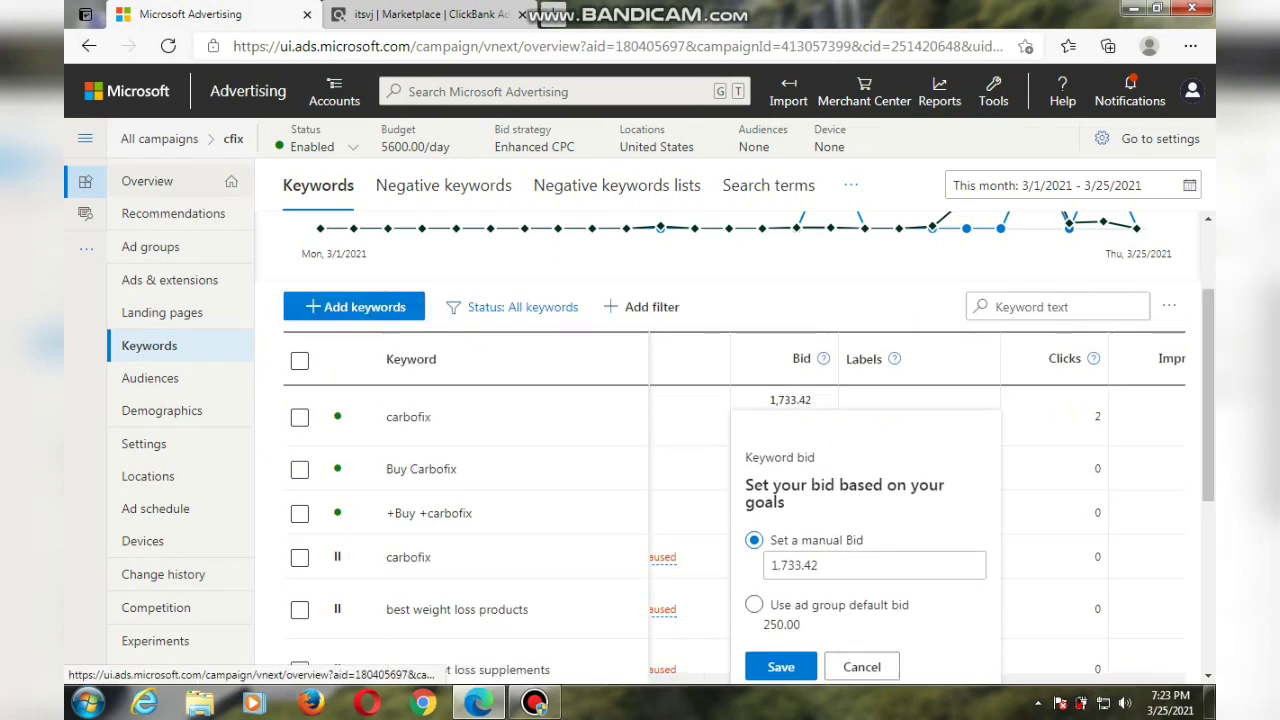
# Open the cfix campaign's overview and examine its recommendations and the spend, clicks, conversions and impressions in the performance chart.
pyautogui.click(147, 181)
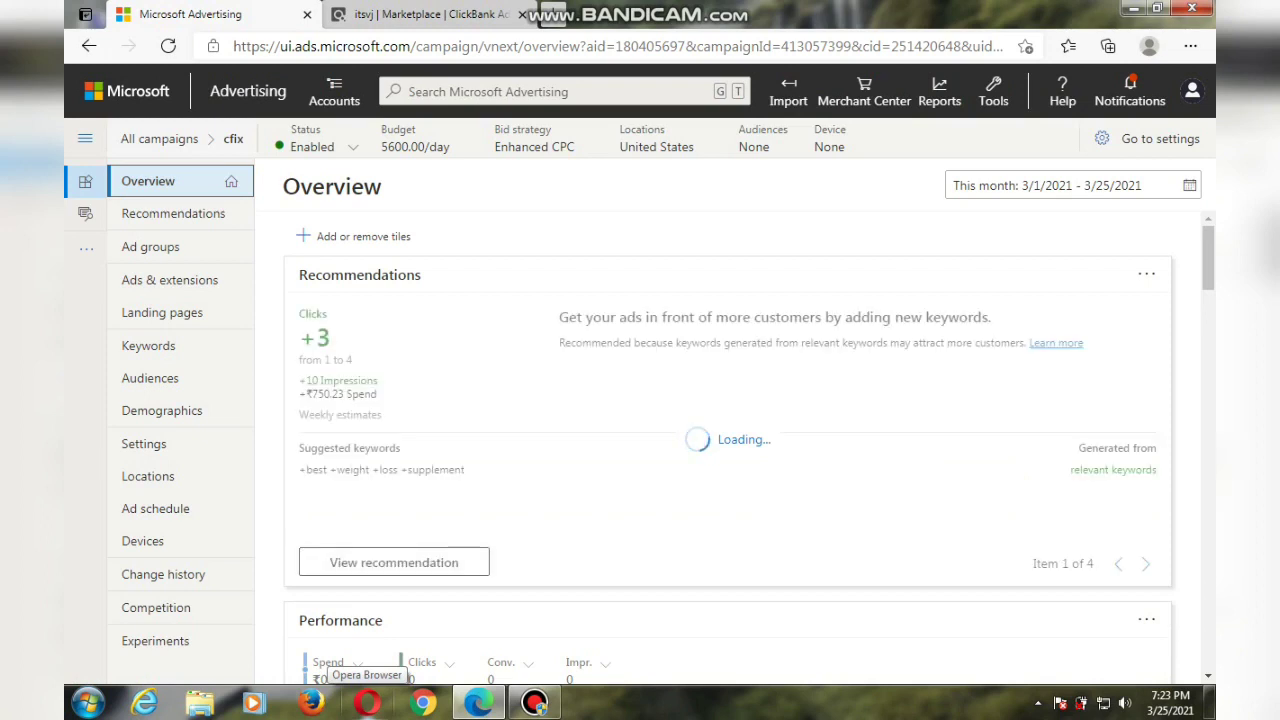
pyautogui.moveTo(478, 703)
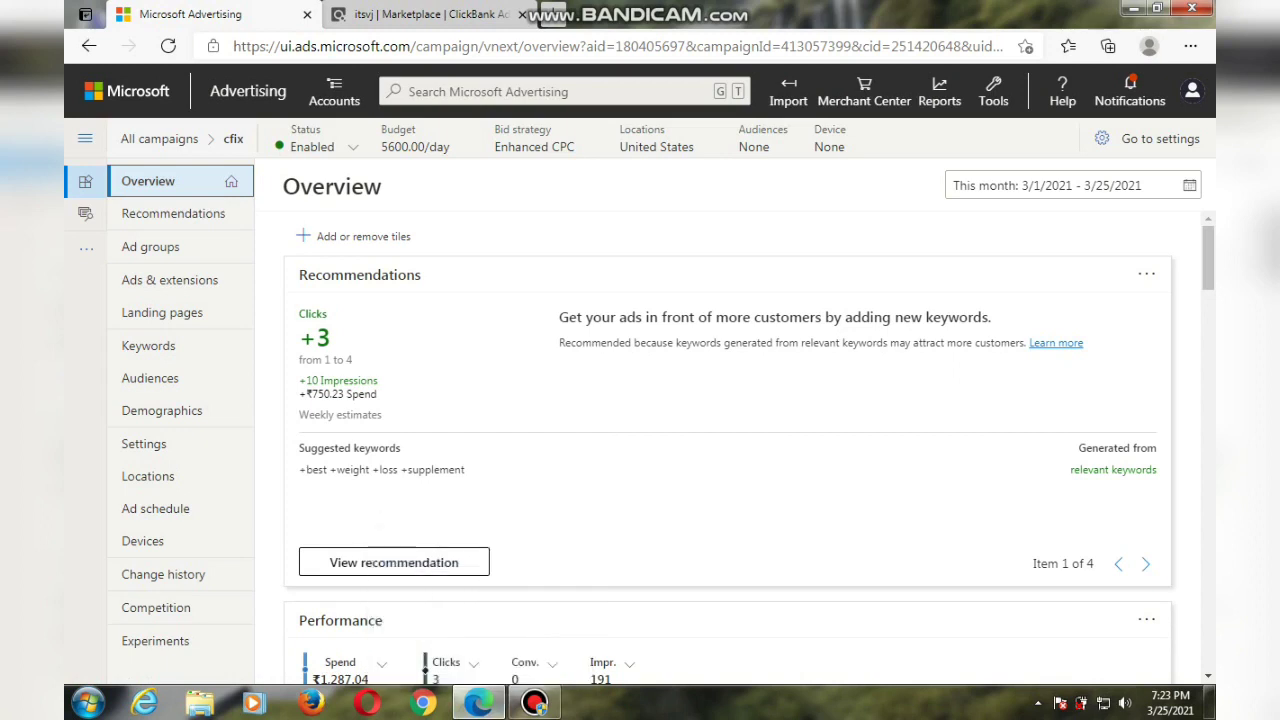
pyautogui.scroll(-2, 663, 600)
pyautogui.scroll(1, 663, 600)
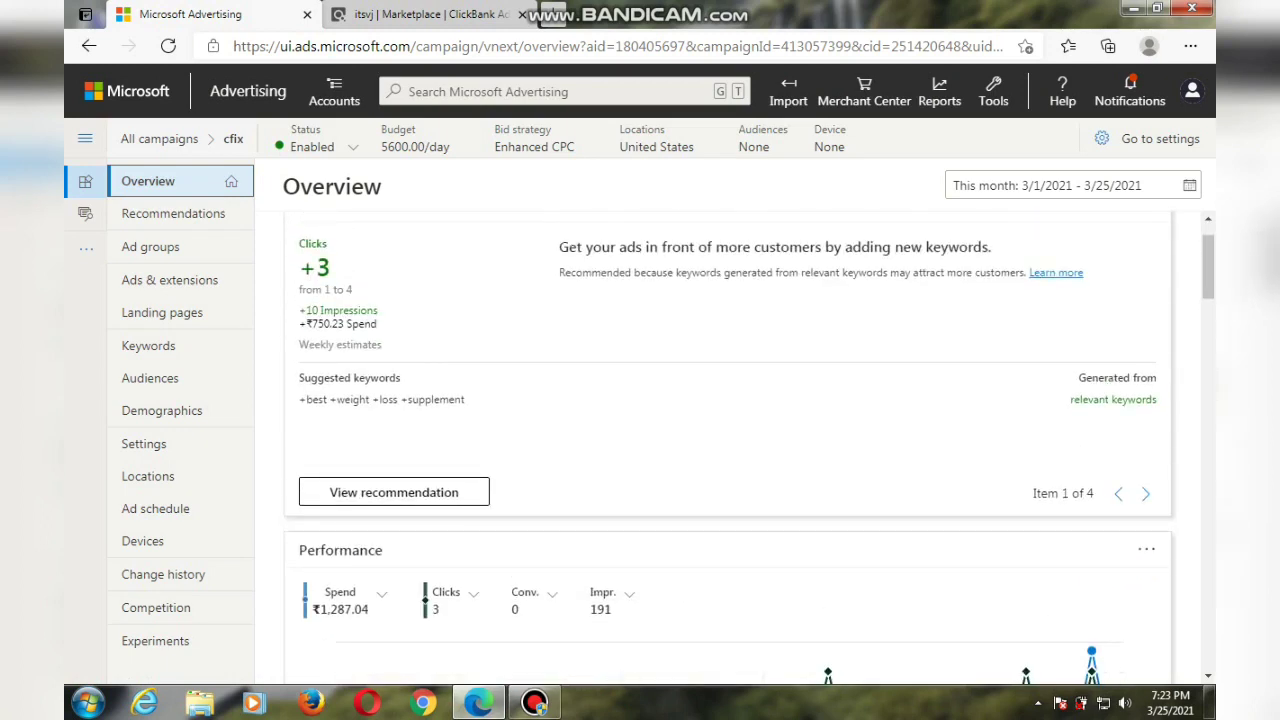
pyautogui.scroll(1, 728, 447)
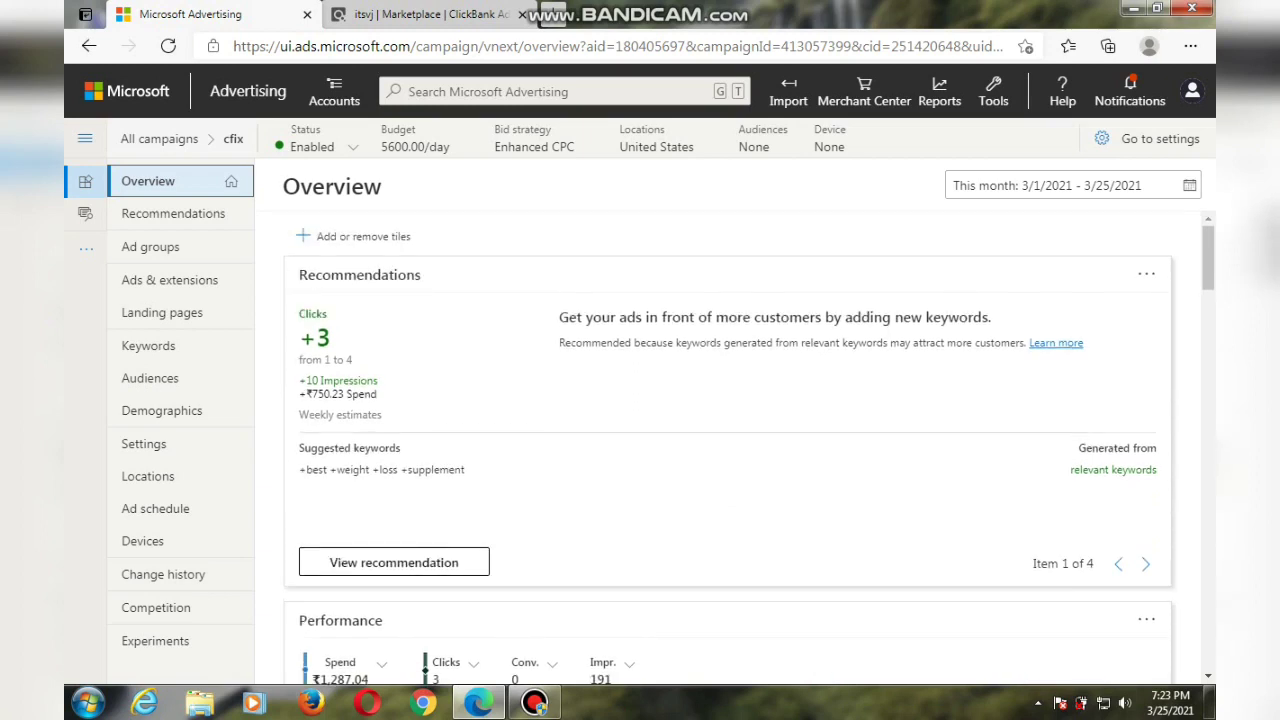
pyautogui.scroll(-1, 730, 451)
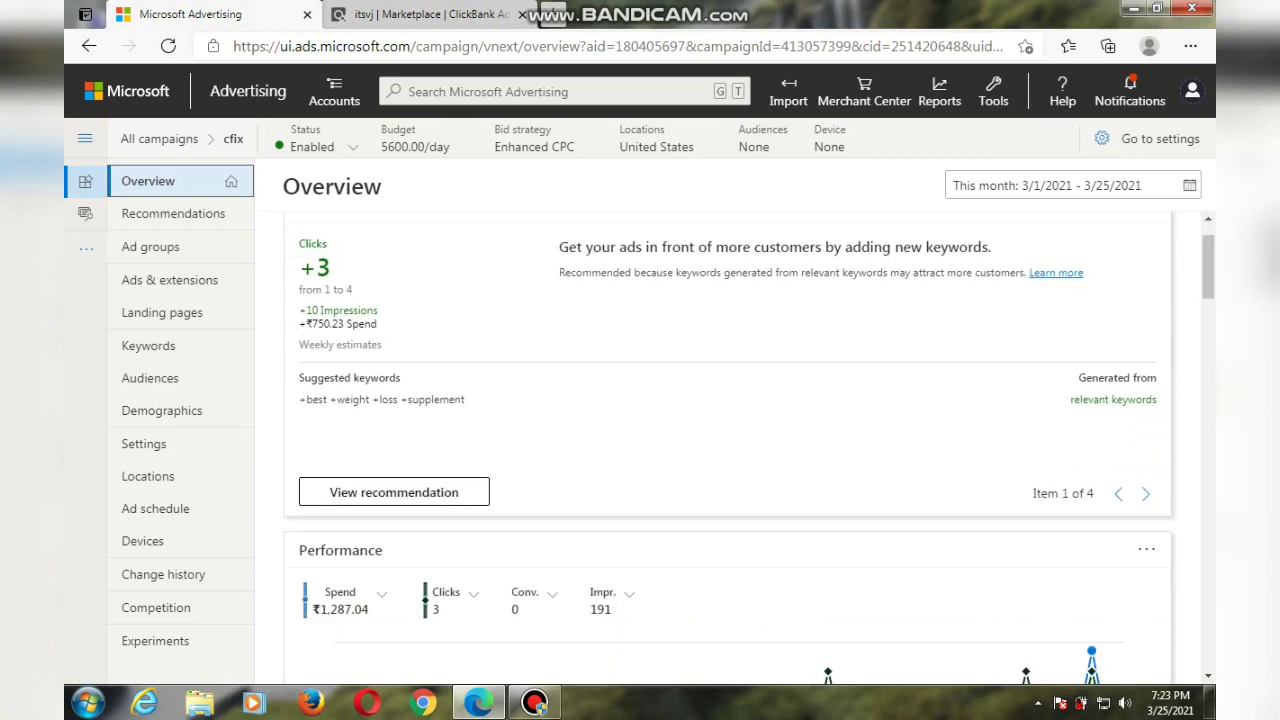
pyautogui.scroll(-3, 730, 450)
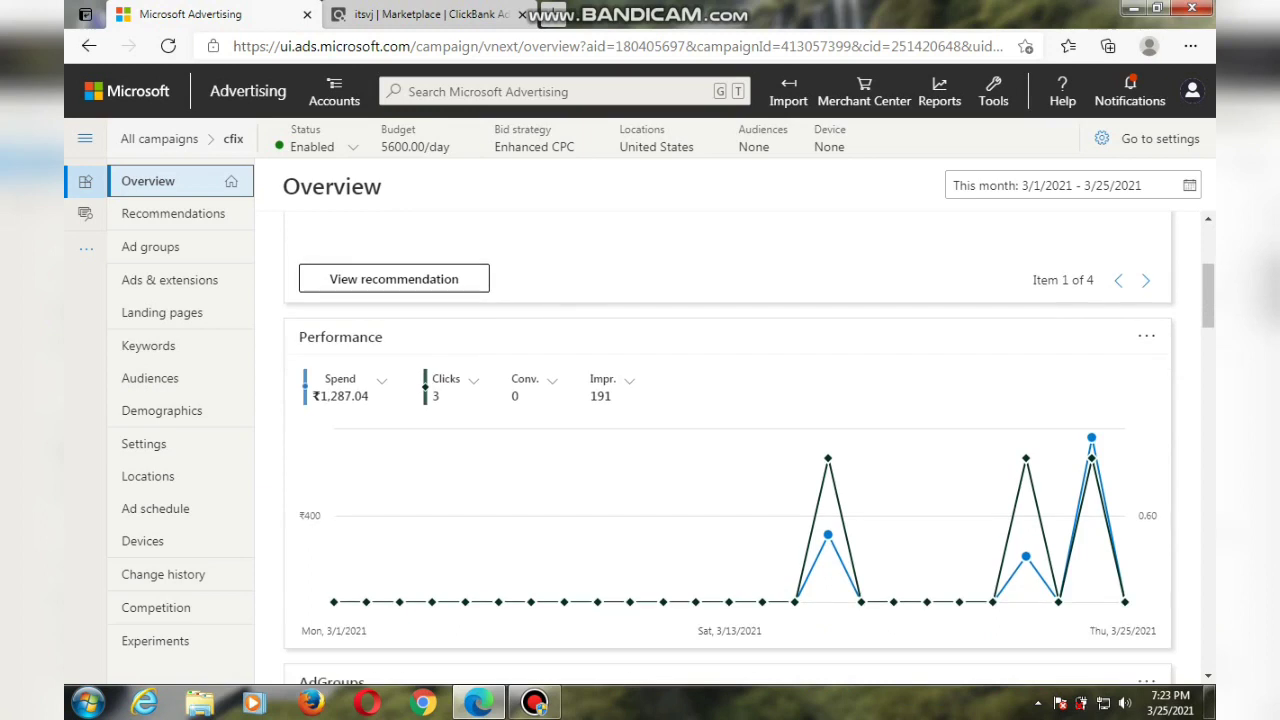
pyautogui.moveTo(828, 500)
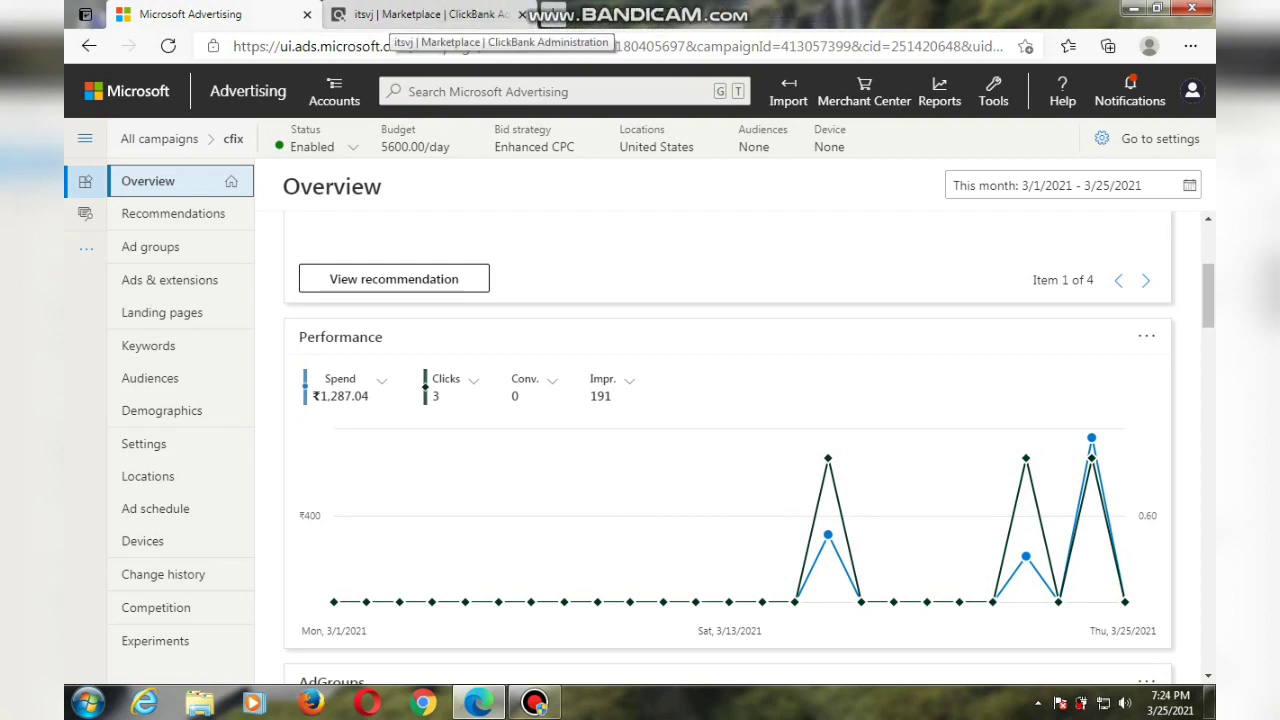
# Compare average payouts of the ClickBank Marketplace listings such as Carbofix, Biofit and Diabetes Freedom, and return to the Microsoft Advertising overview.
pyautogui.click(420, 14)
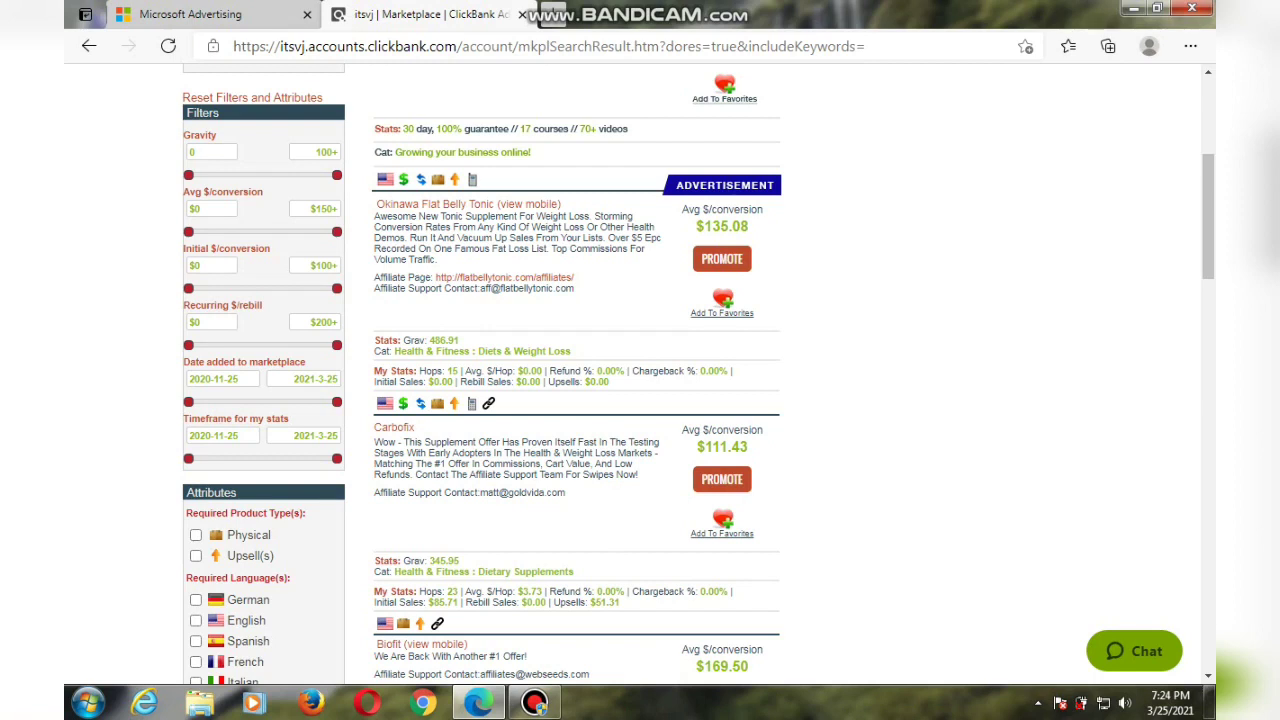
pyautogui.scroll(-3, 640, 380)
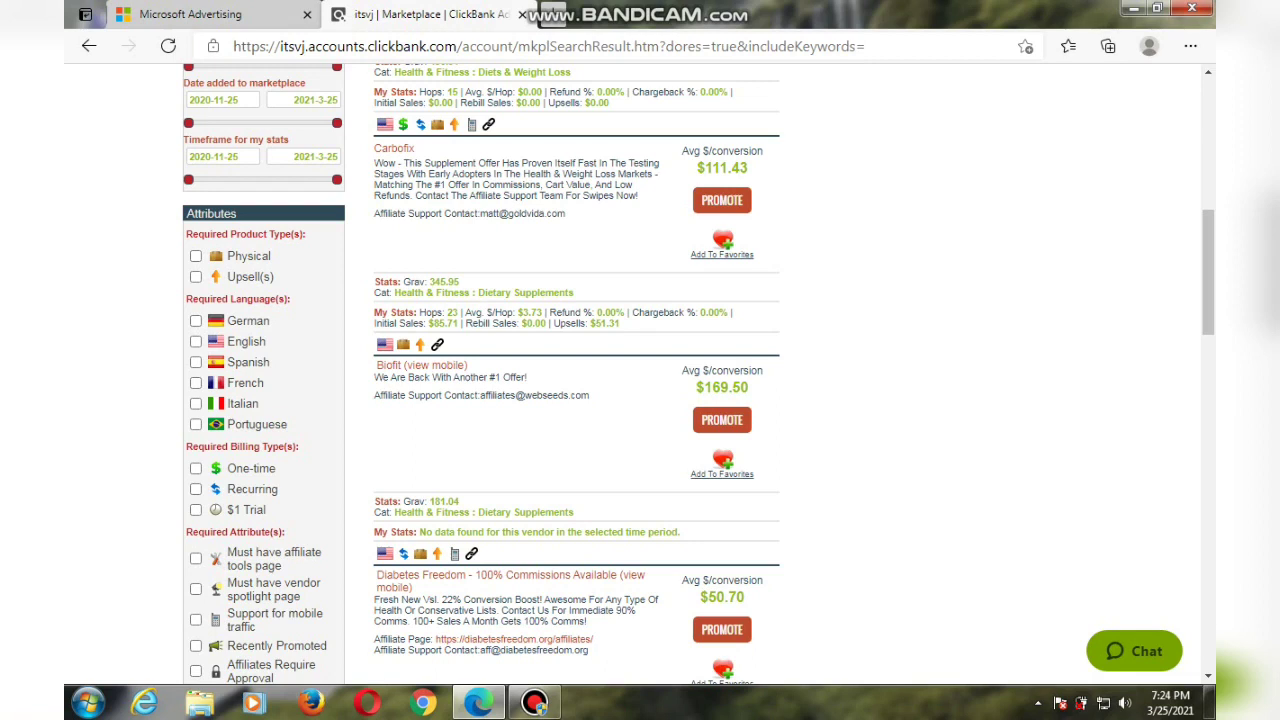
pyautogui.scroll(-3, 640, 380)
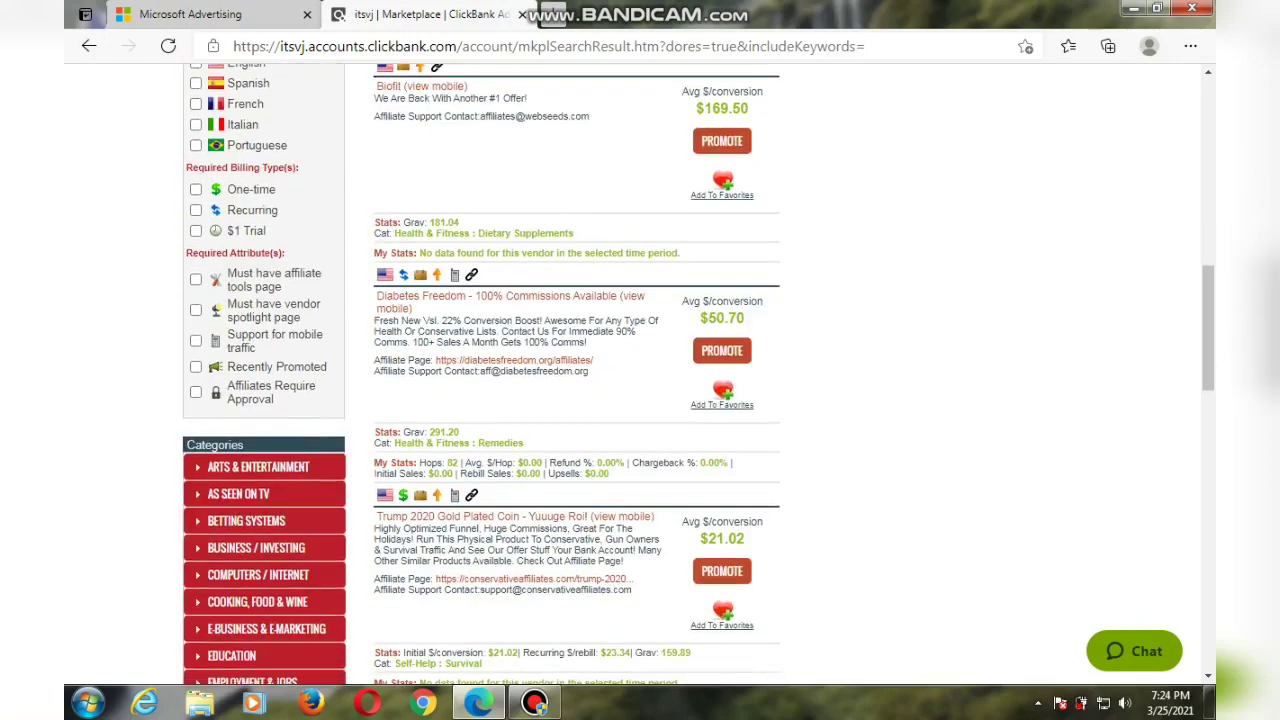
pyautogui.scroll(2, 640, 380)
pyautogui.scroll(5, 640, 380)
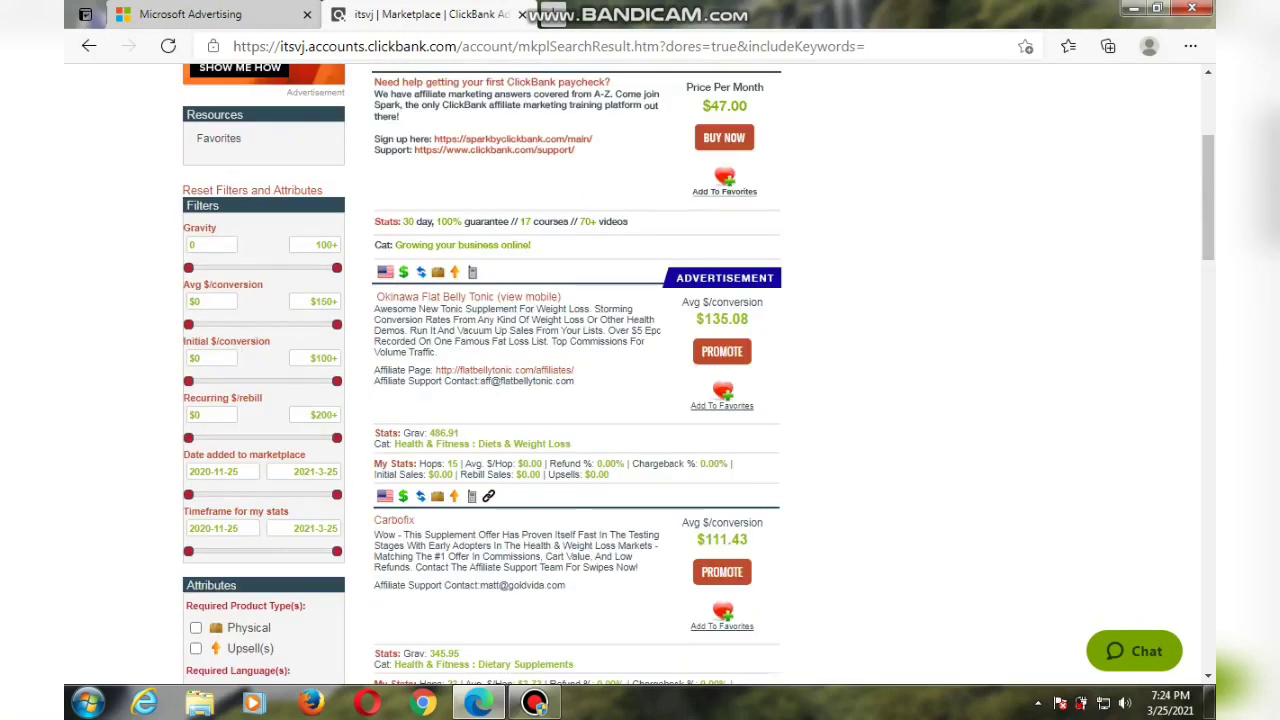
pyautogui.scroll(-1, 640, 380)
pyautogui.scroll(-2, 640, 380)
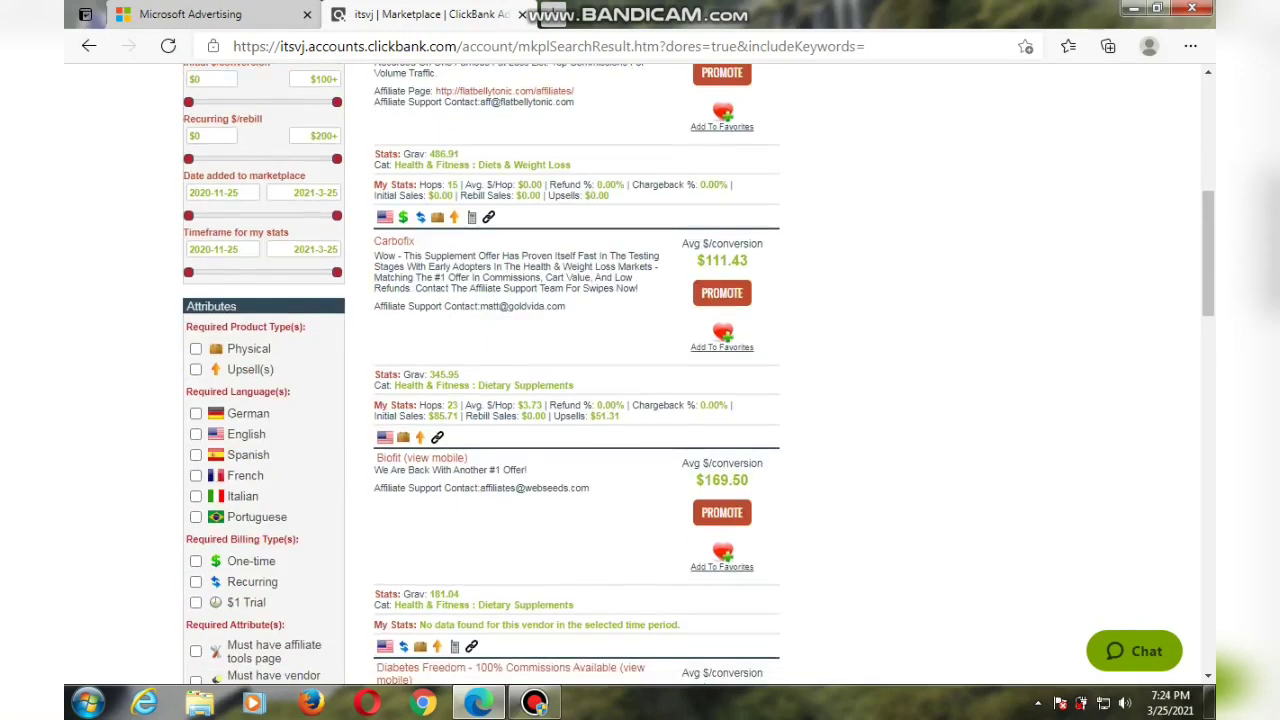
pyautogui.scroll(-1, 640, 380)
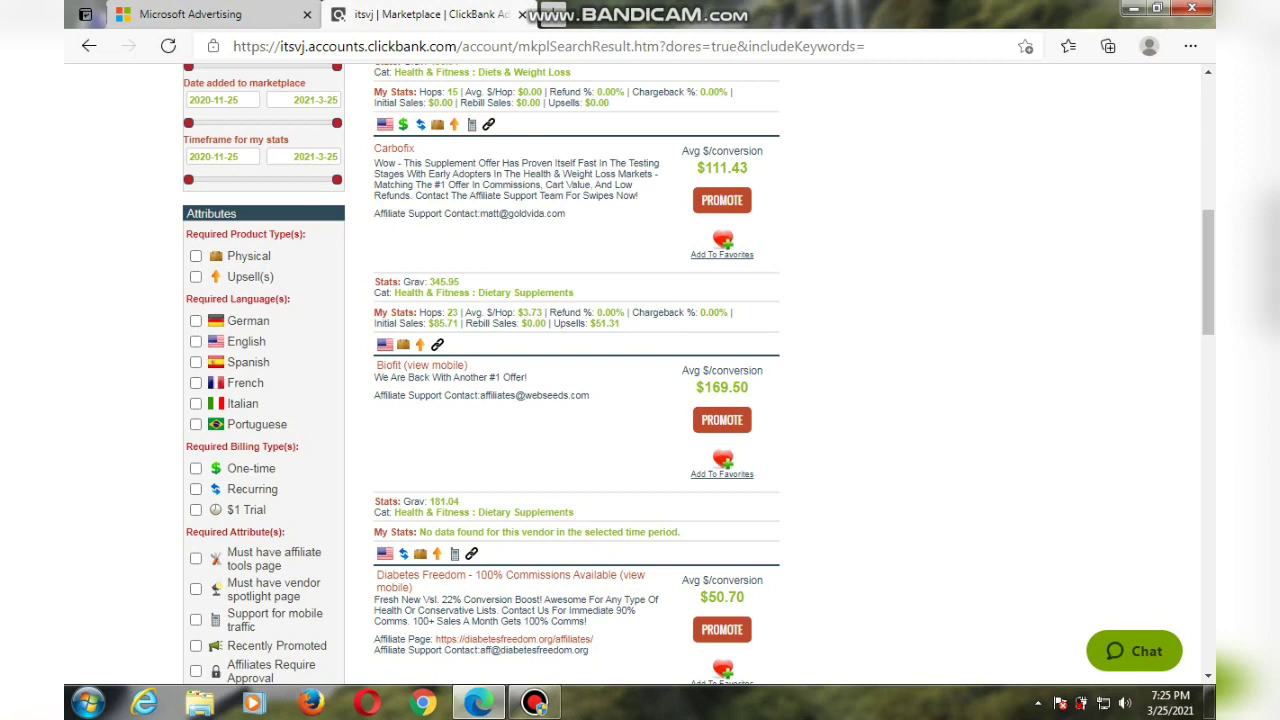
pyautogui.hotkey('ctrl', 'shift', 'Tab')
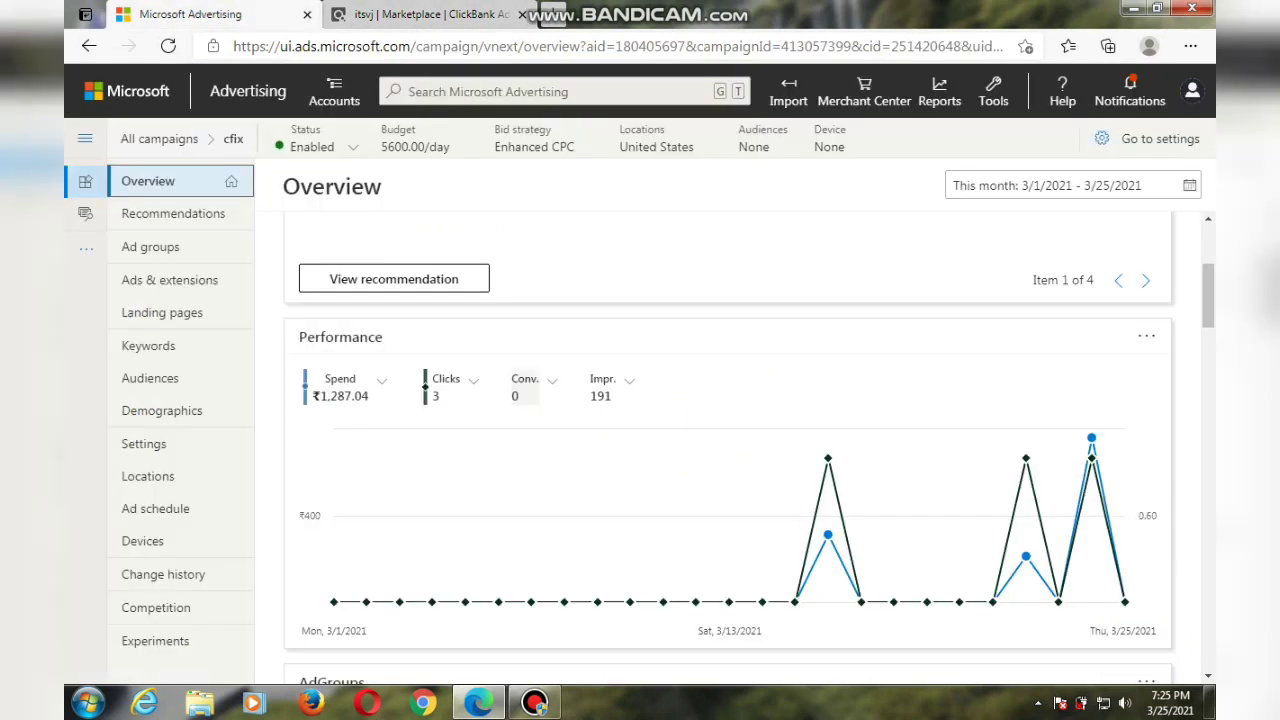